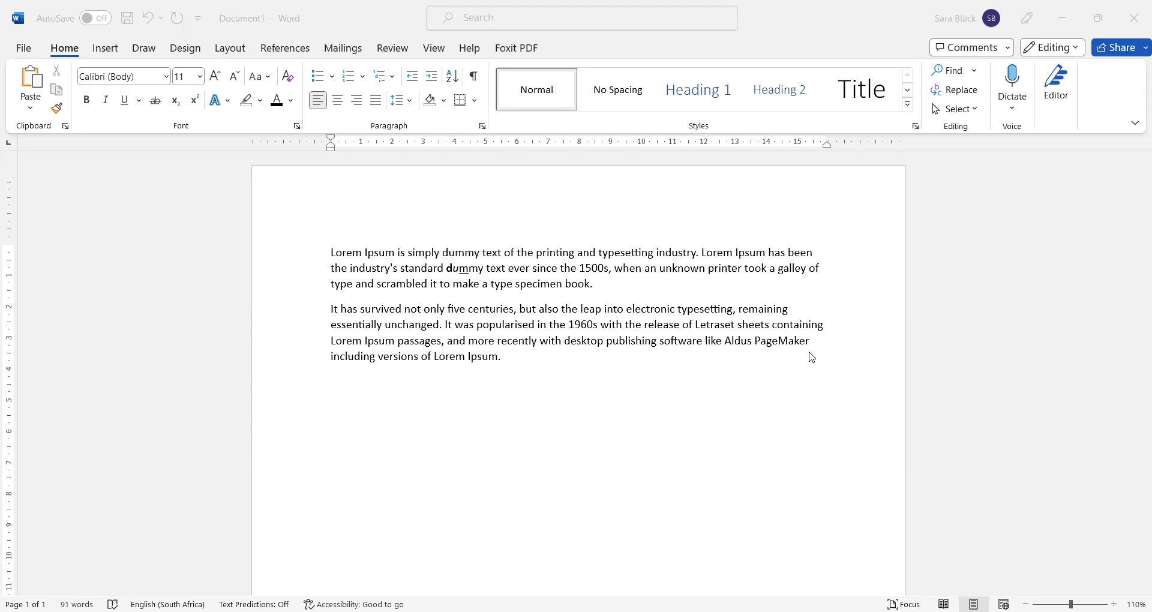
click(816, 379)
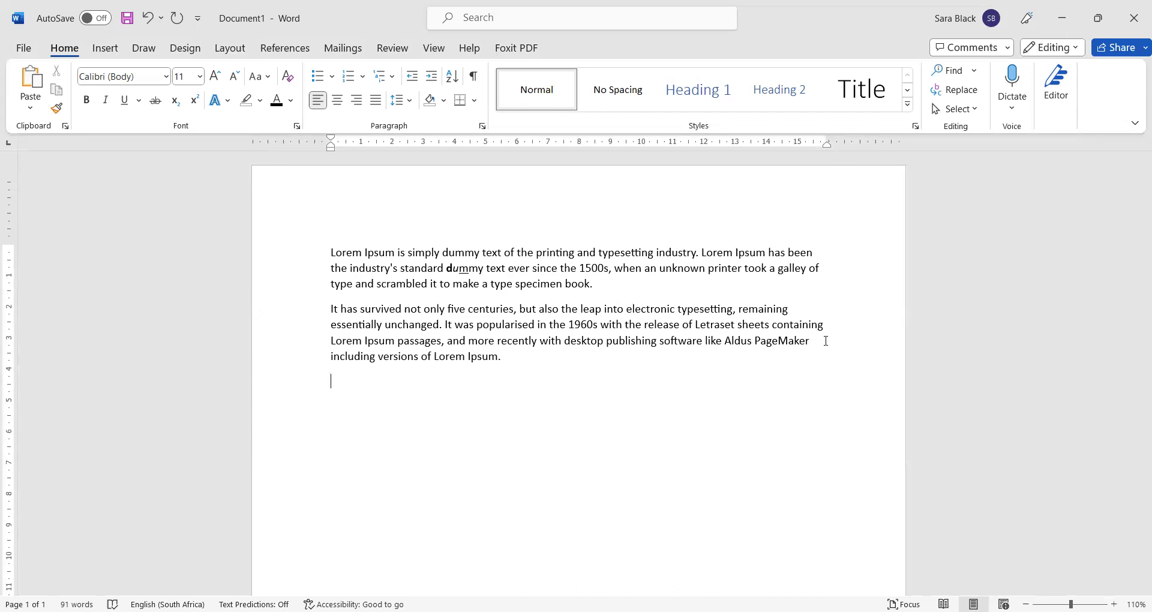
key(ctrl+v)
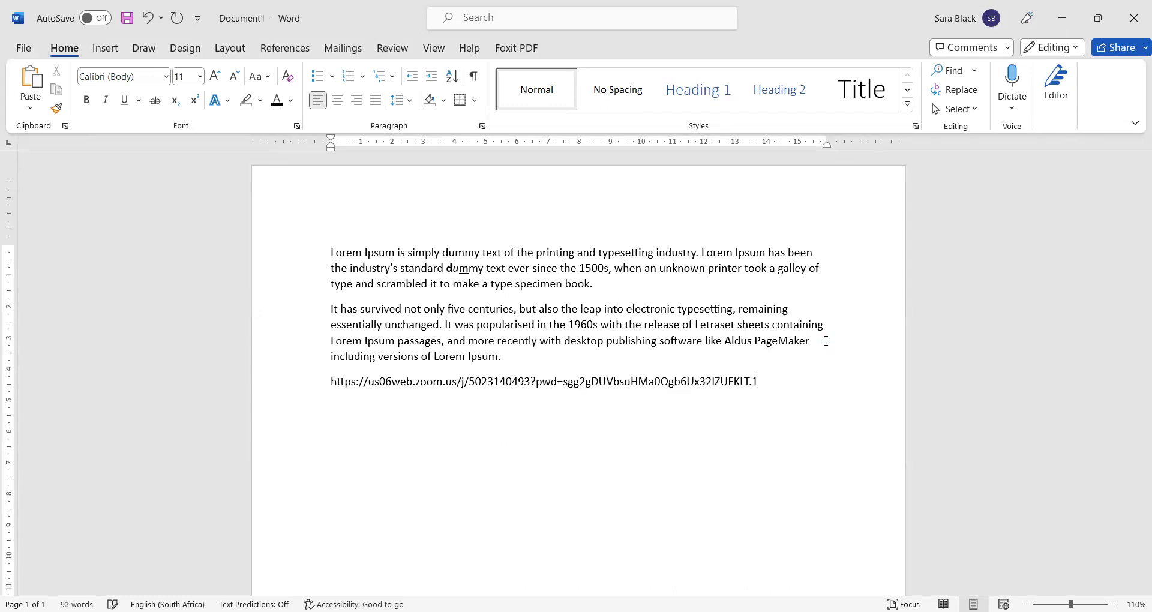
key(shift+Up)
key(BackSpace)
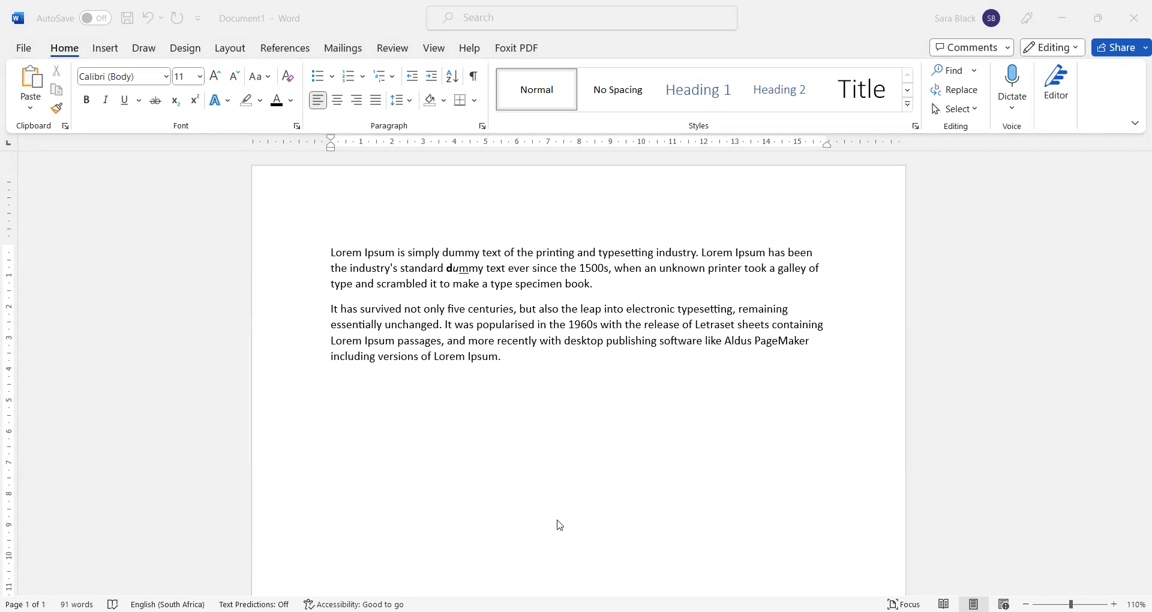
Paste the copied lorem ipsum text as new paragraphs after the one ending "including versions of Lorem Ipsum.".
click(522, 357)
key(Return)
key(ctrl+v)
scroll(523, 356, up, 6)
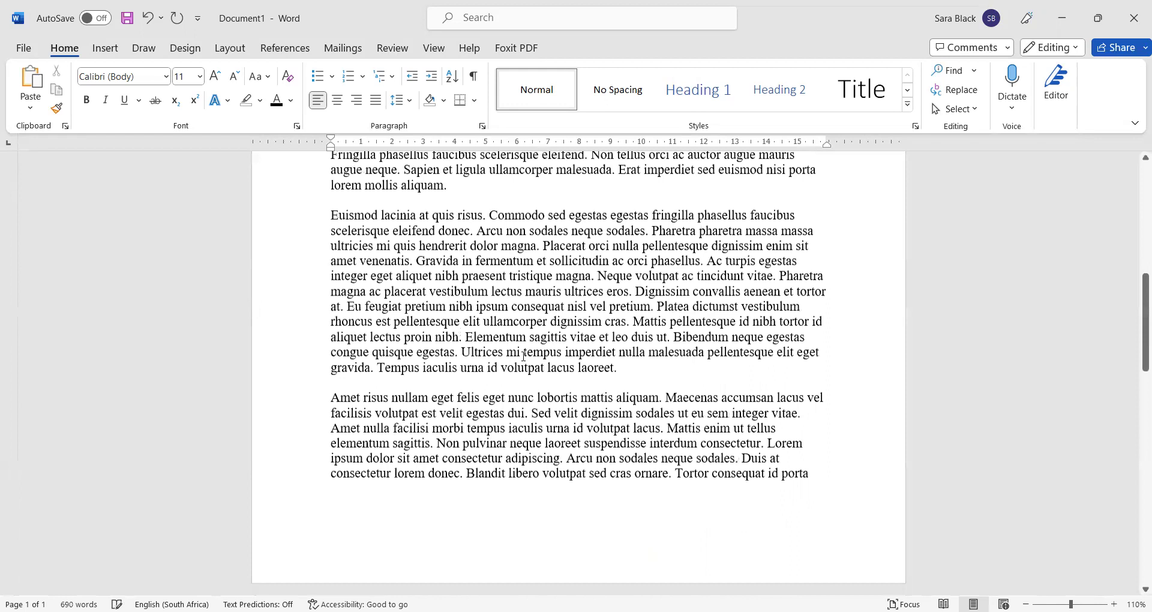
scroll(523, 357, up, 10)
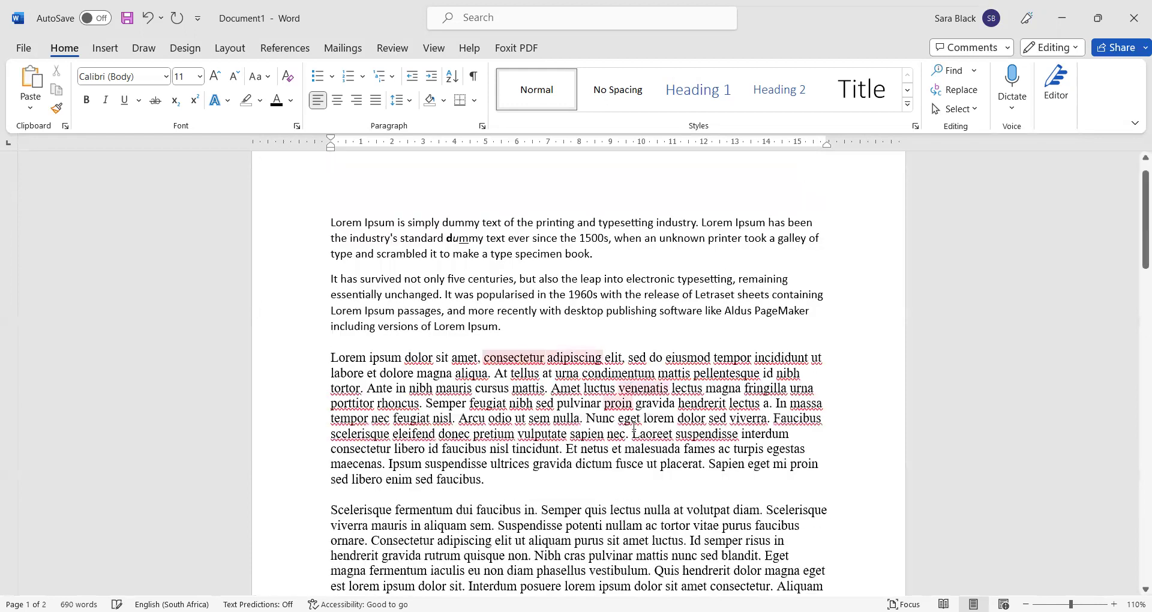
Look through the whole document and compare the pasted paragraphs' font, size and spacing with the first two paragraphs.
key(ctrl+a)
click(278, 321)
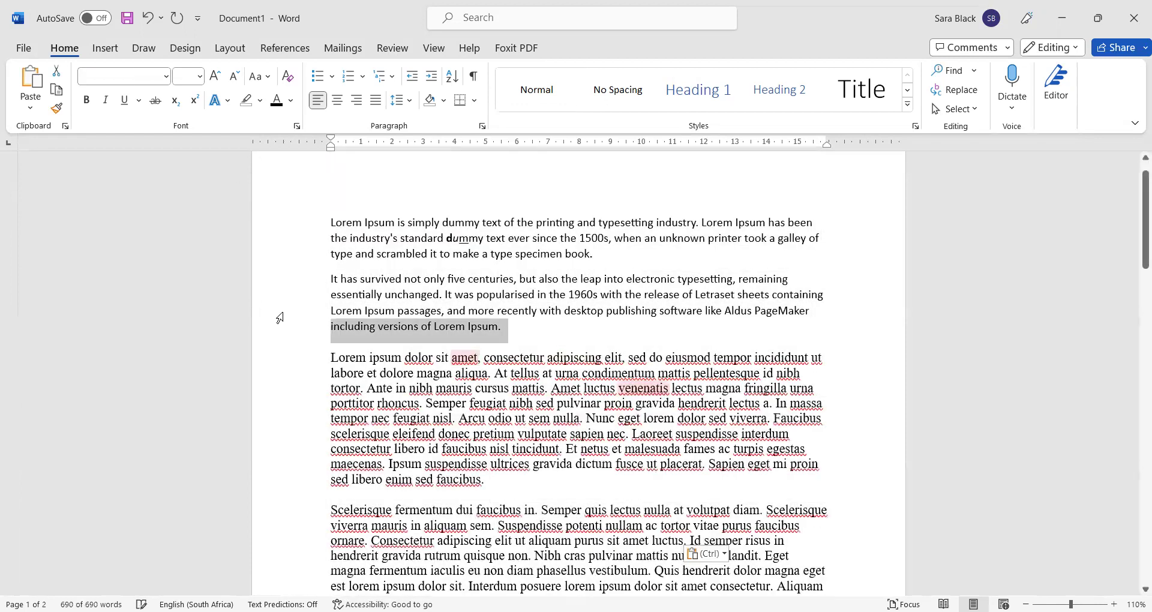
click(849, 321)
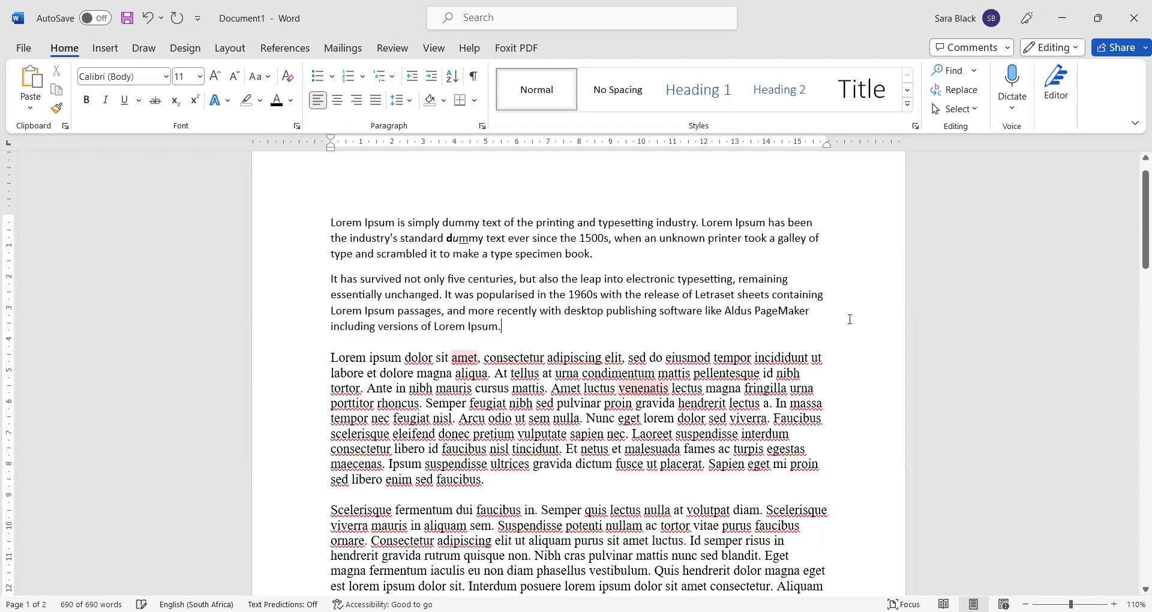
scroll(849, 319, down, 6)
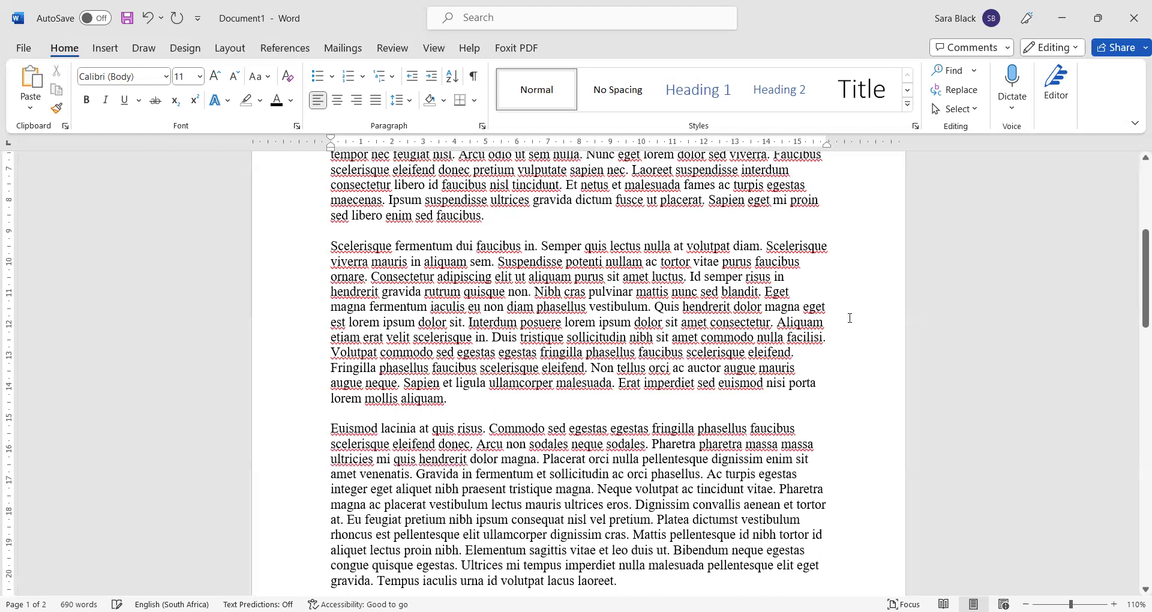
scroll(850, 318, up, 3)
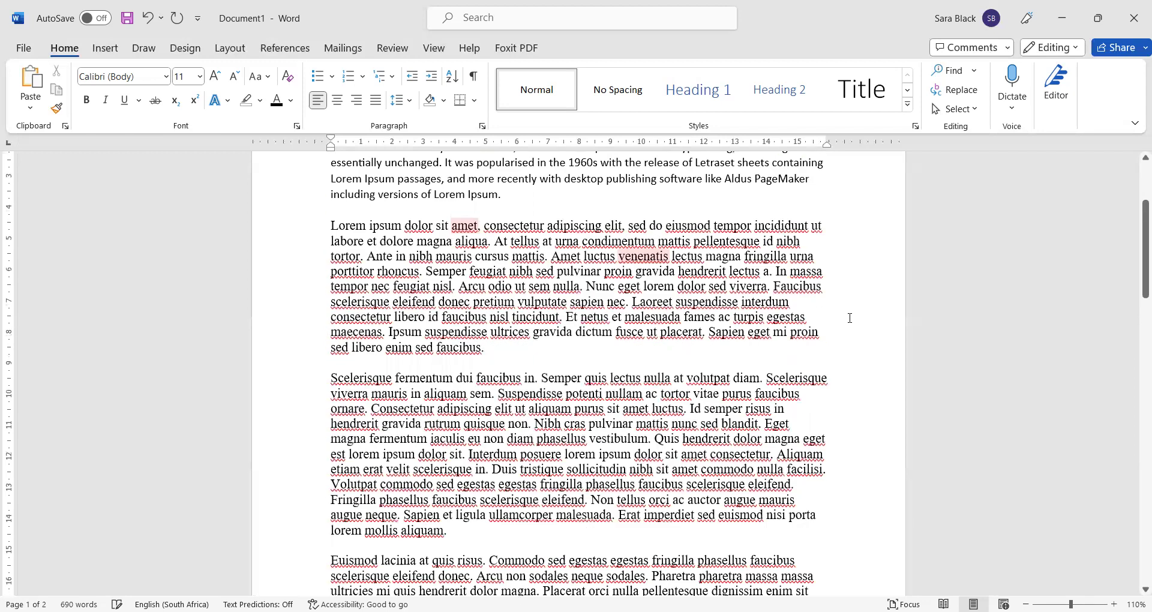
click(849, 316)
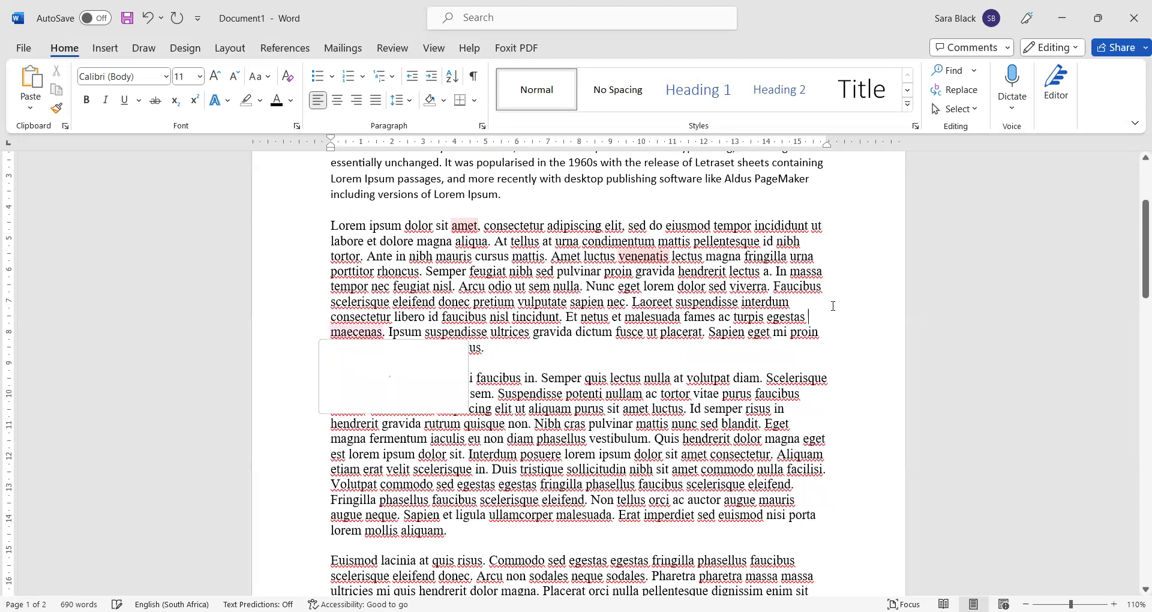
click(604, 256)
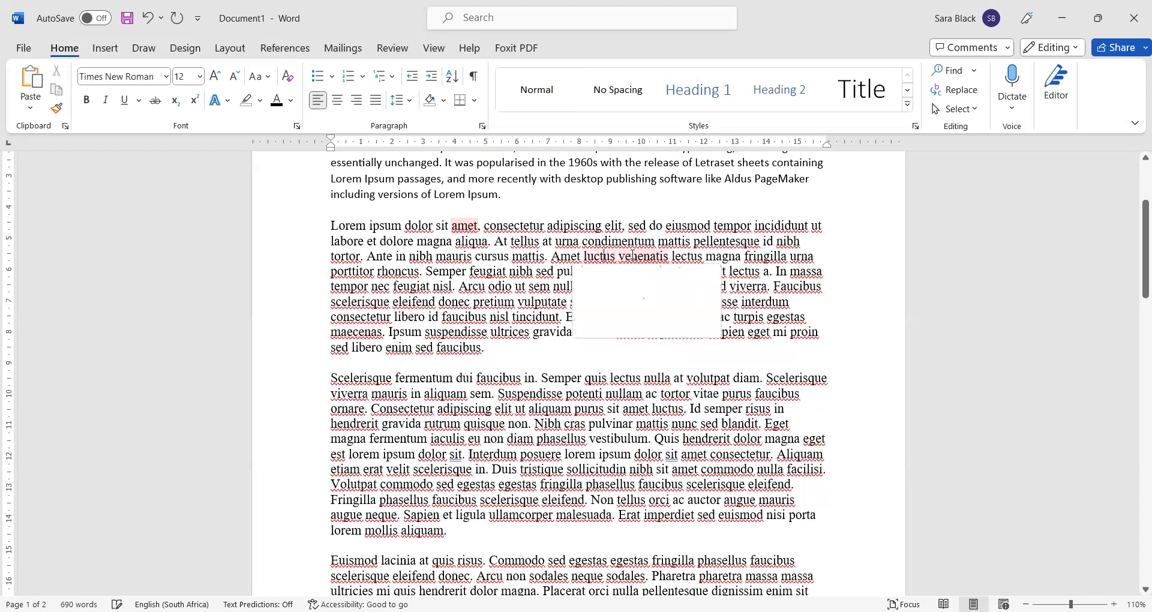
scroll(827, 238, down, 4)
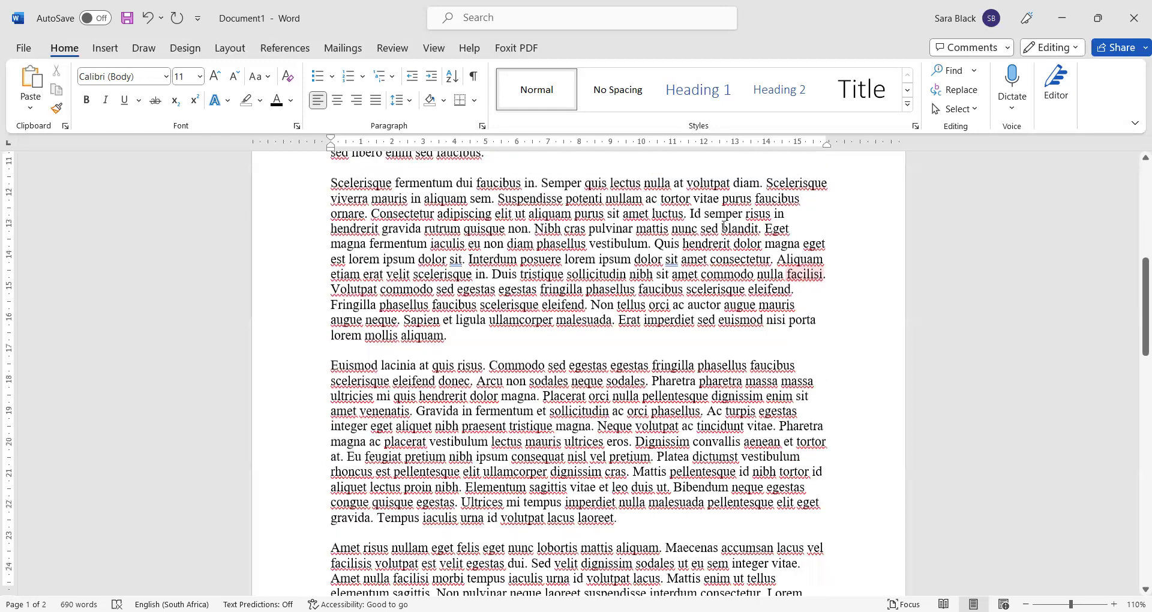
scroll(721, 232, down, 4)
scroll(720, 232, down, 10)
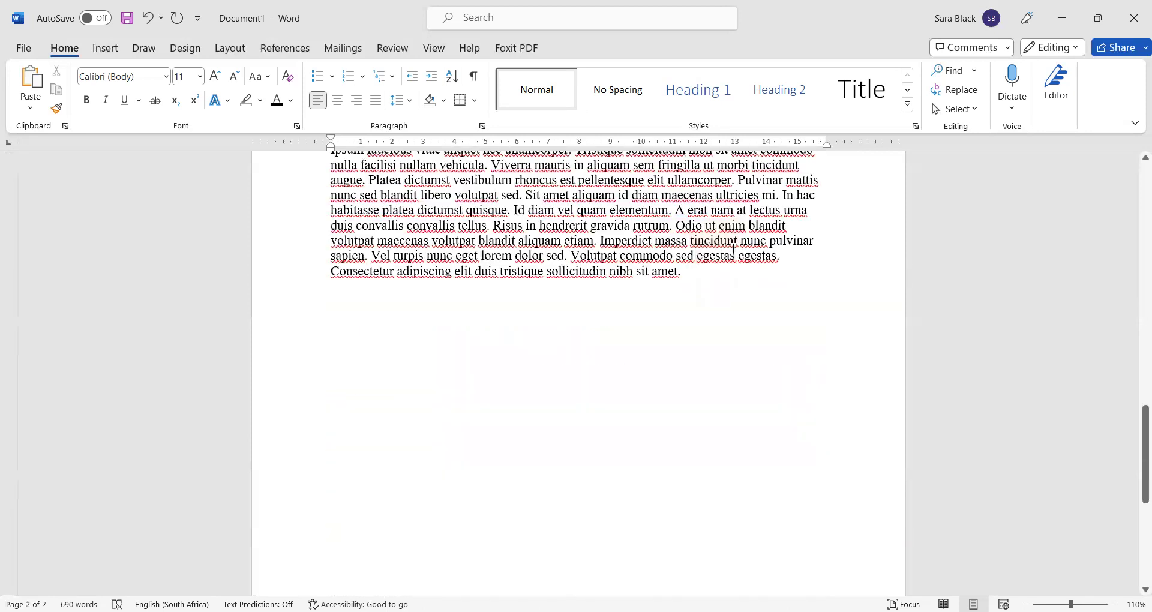
scroll(469, 222, up, 12)
scroll(469, 222, up, 20)
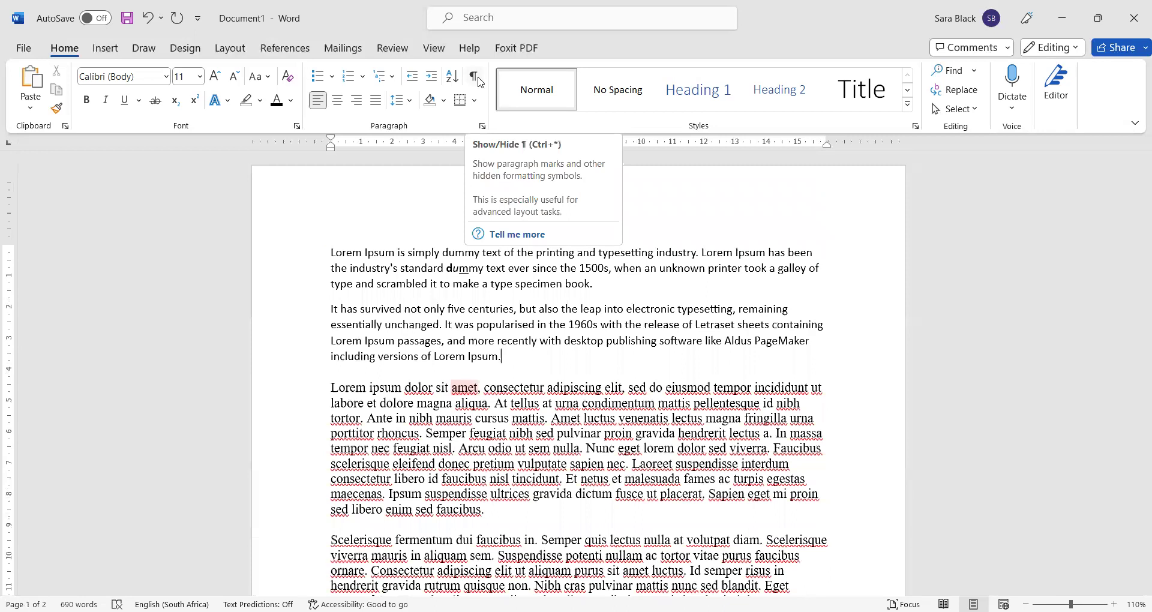
Show paragraph marks and hidden formatting symbols, and inspect the marks at the ends of the pasted paragraphs.
click(478, 79)
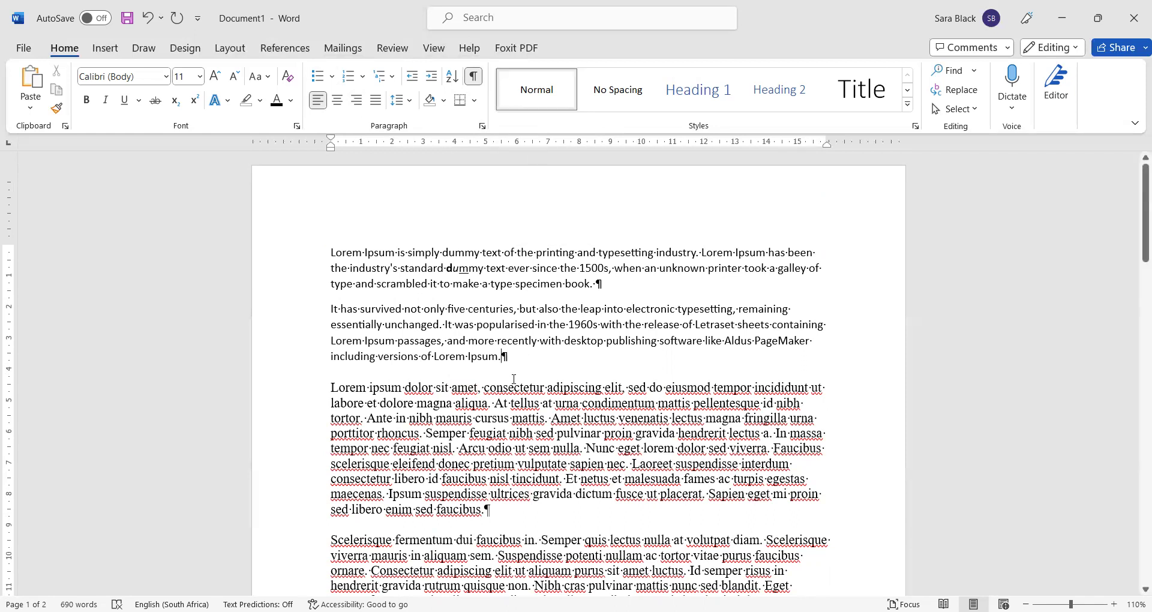
scroll(510, 375, down, 4)
double_click(492, 249)
double_click(452, 432)
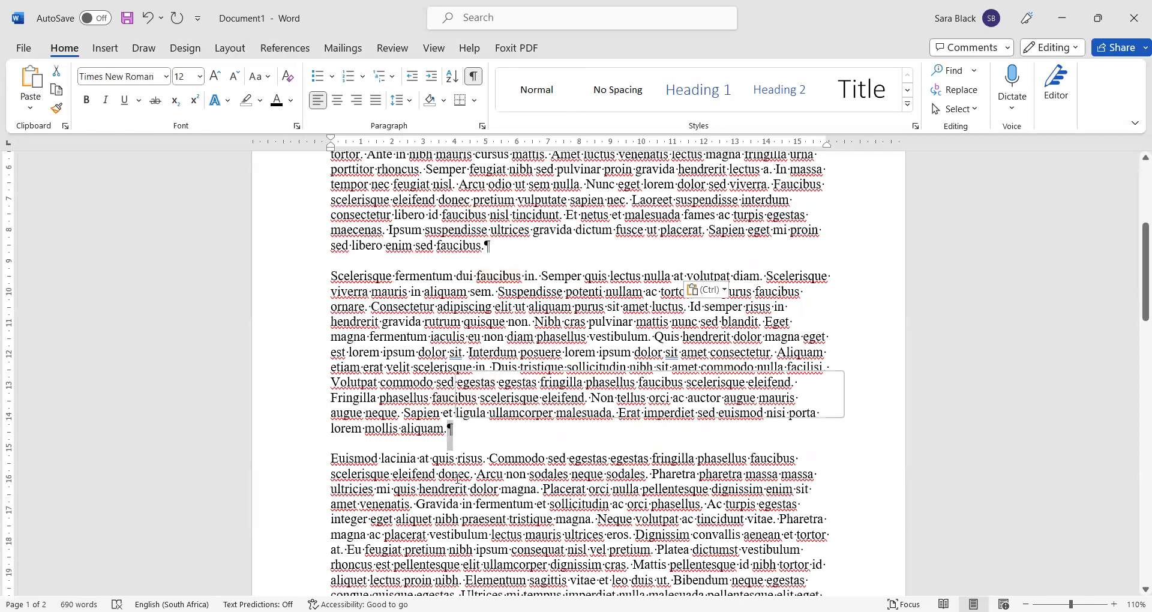
scroll(457, 478, down, 1)
scroll(454, 460, down, 1)
double_click(619, 479)
scroll(660, 473, down, 5)
scroll(718, 470, down, 3)
Delete the empty paragraph at the end of the document.
click(331, 465)
key(ctrl+v)
double_click(707, 281)
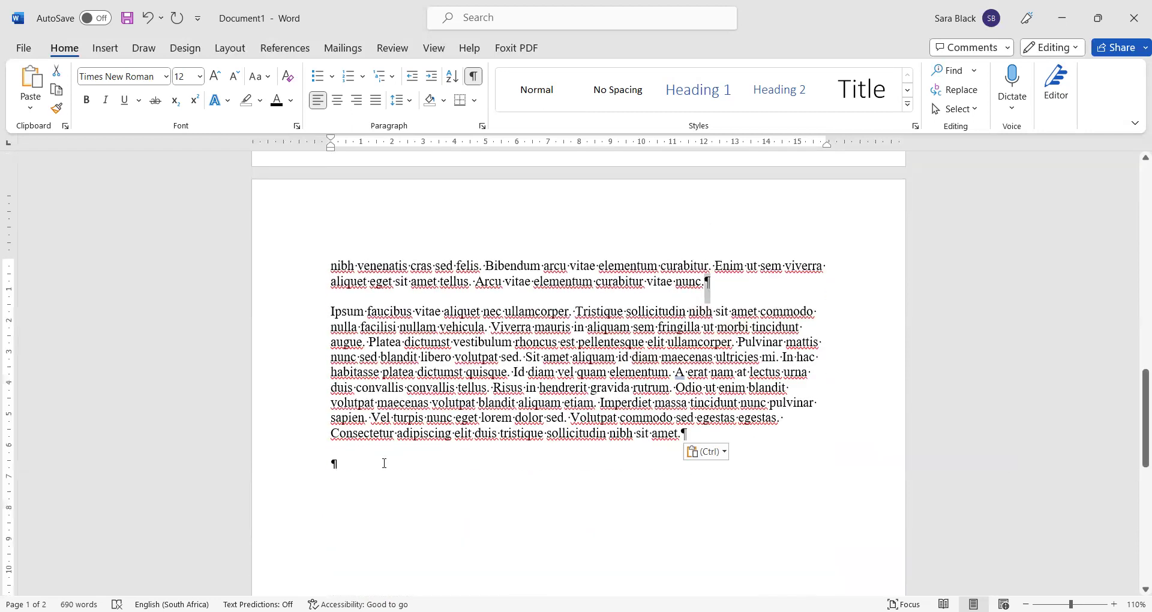
click(456, 463)
key(BackSpace)
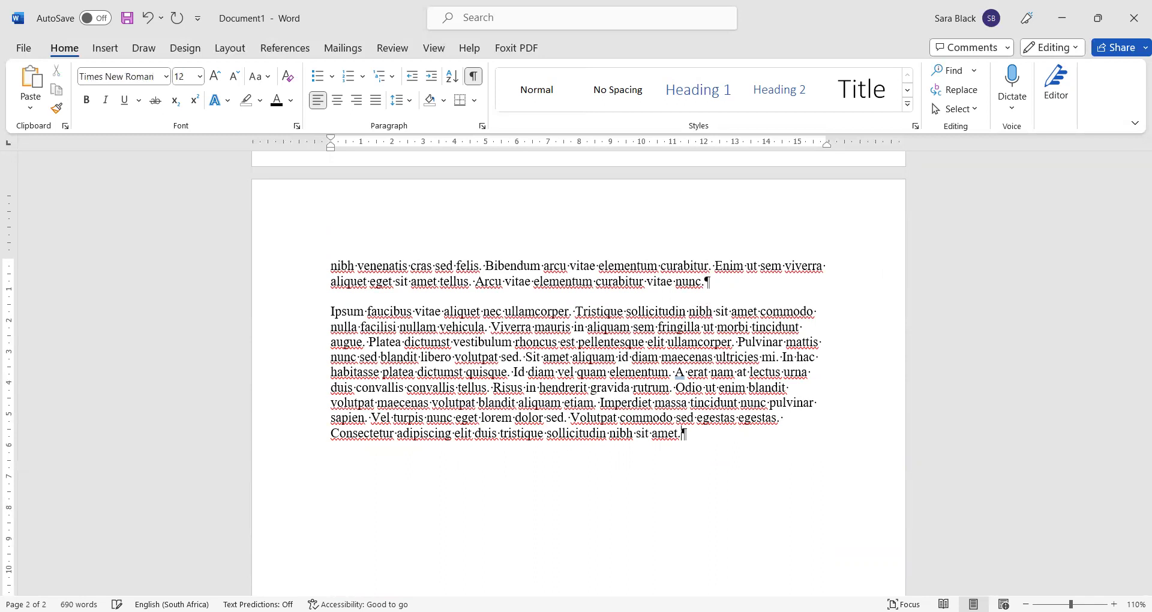
Clear all formatting from the first paragraph's text between "standard" and "specimen", including the word "dummy".
scroll(682, 432, up, 11)
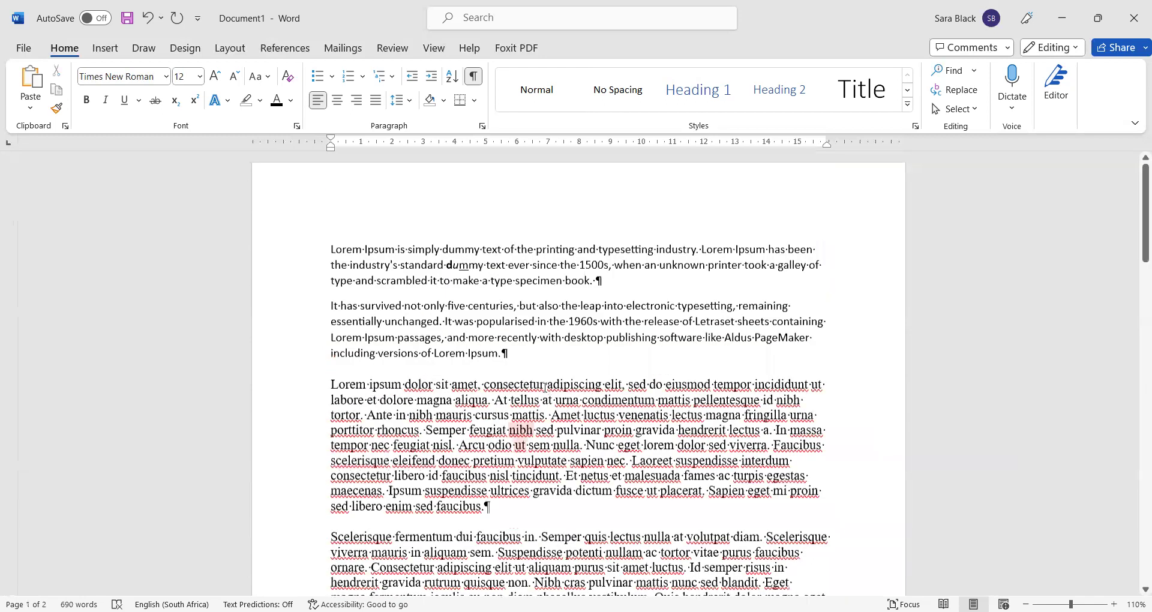
click(639, 324)
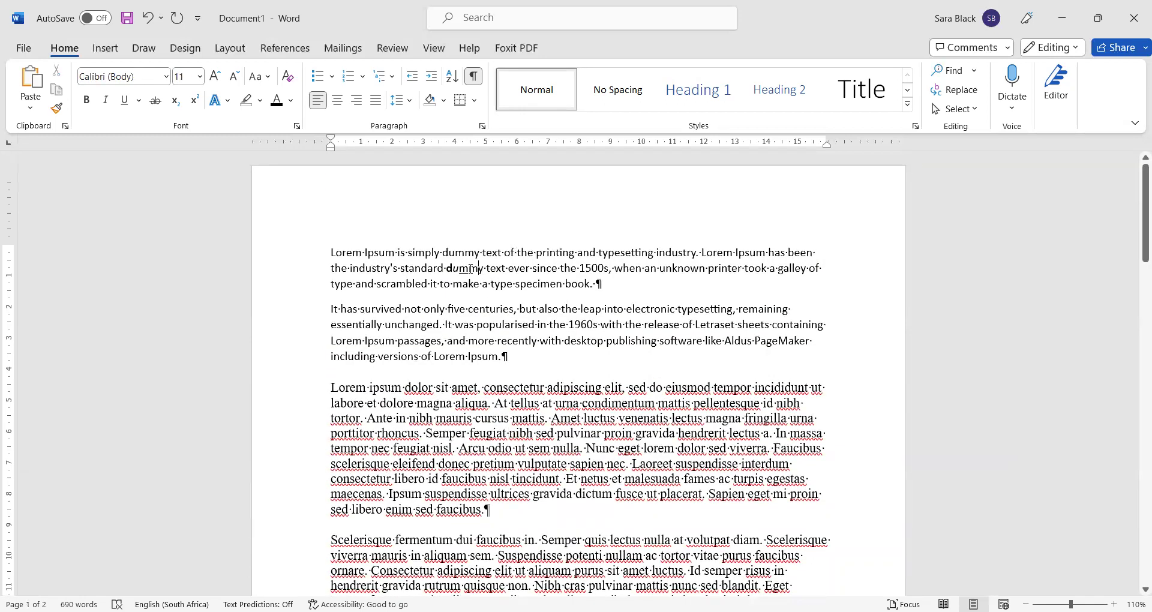
click(411, 263)
drag(432, 268, 517, 296)
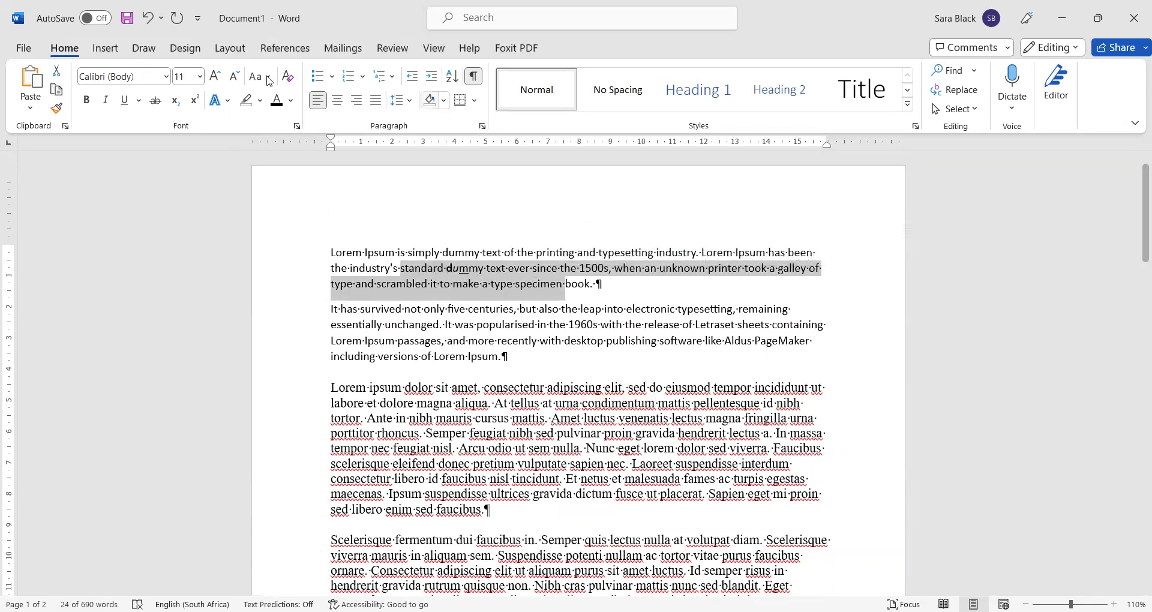
click(486, 254)
click(473, 414)
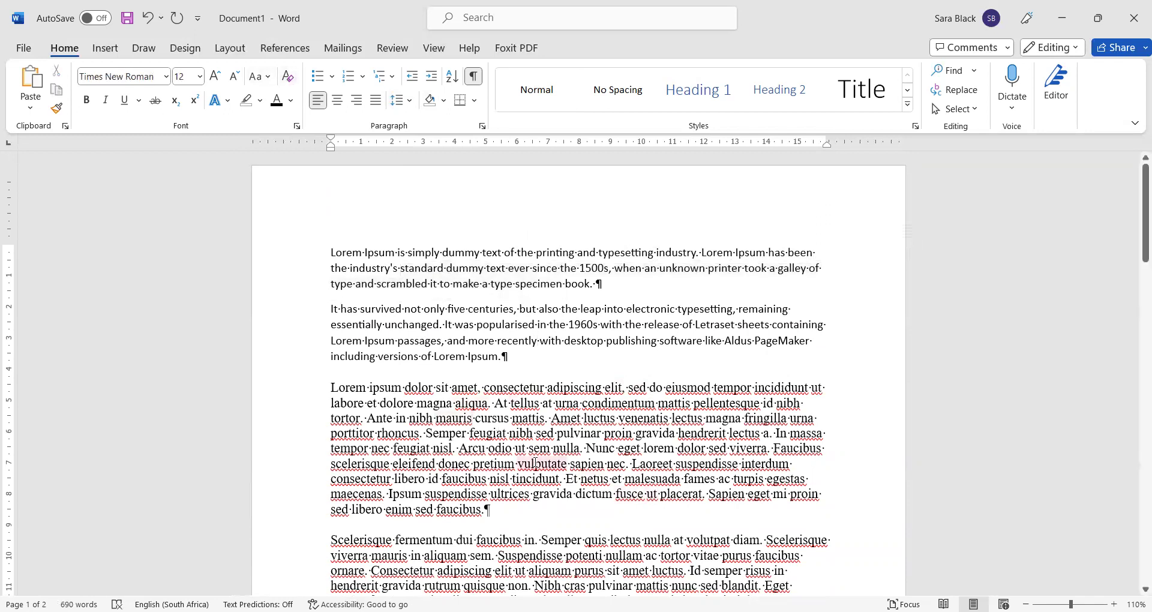
Change the font of the entire document to Calibri (Body).
scroll(489, 432, down, 3)
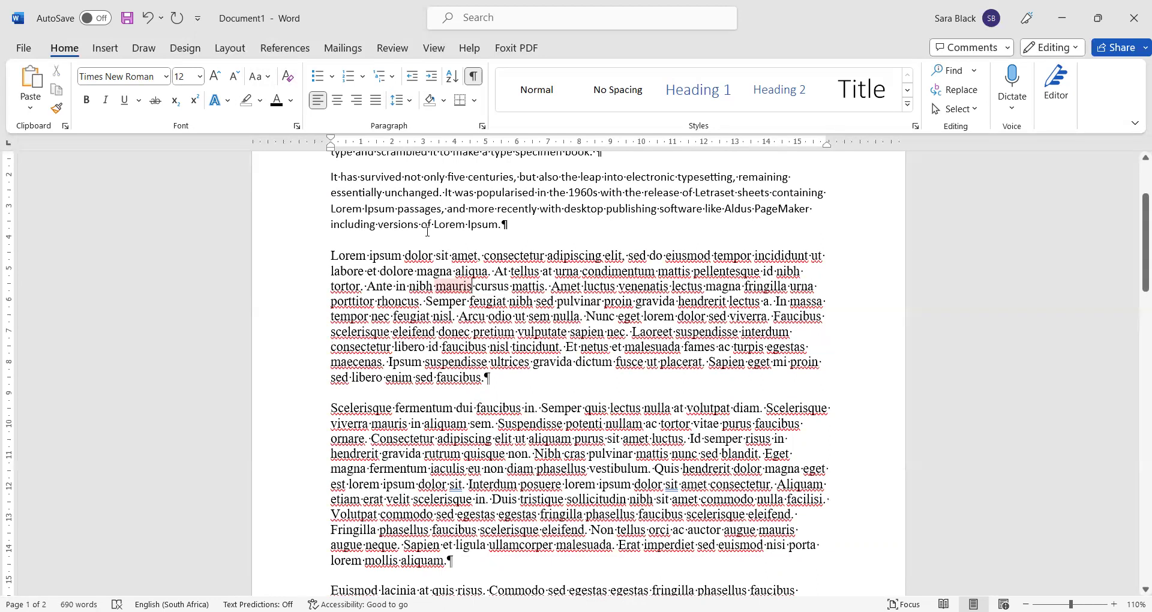
click(352, 191)
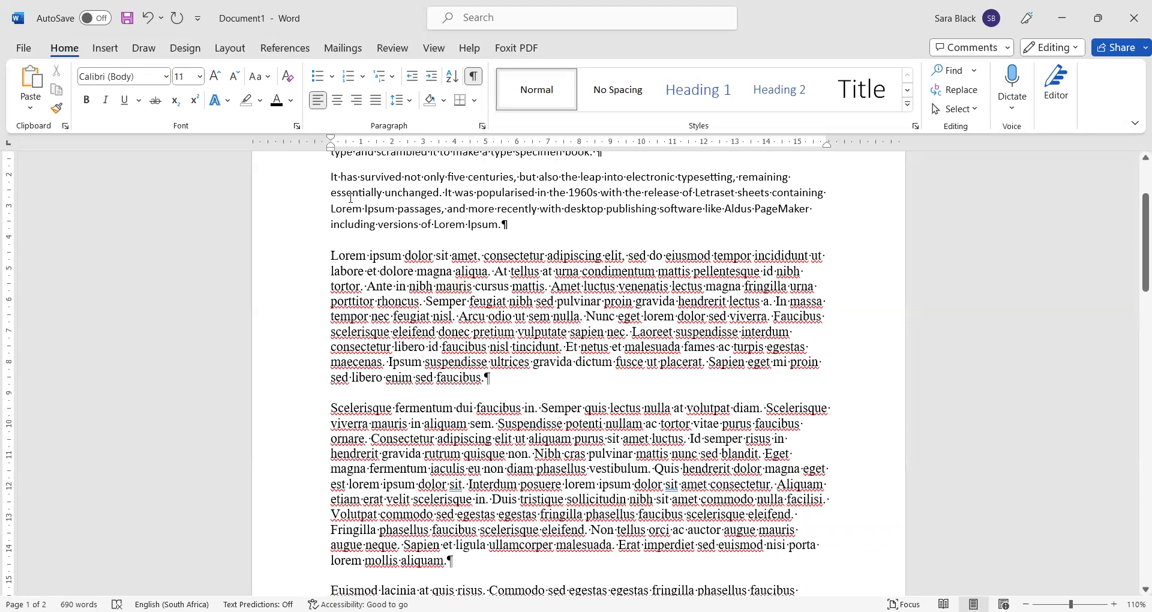
key(ctrl+a)
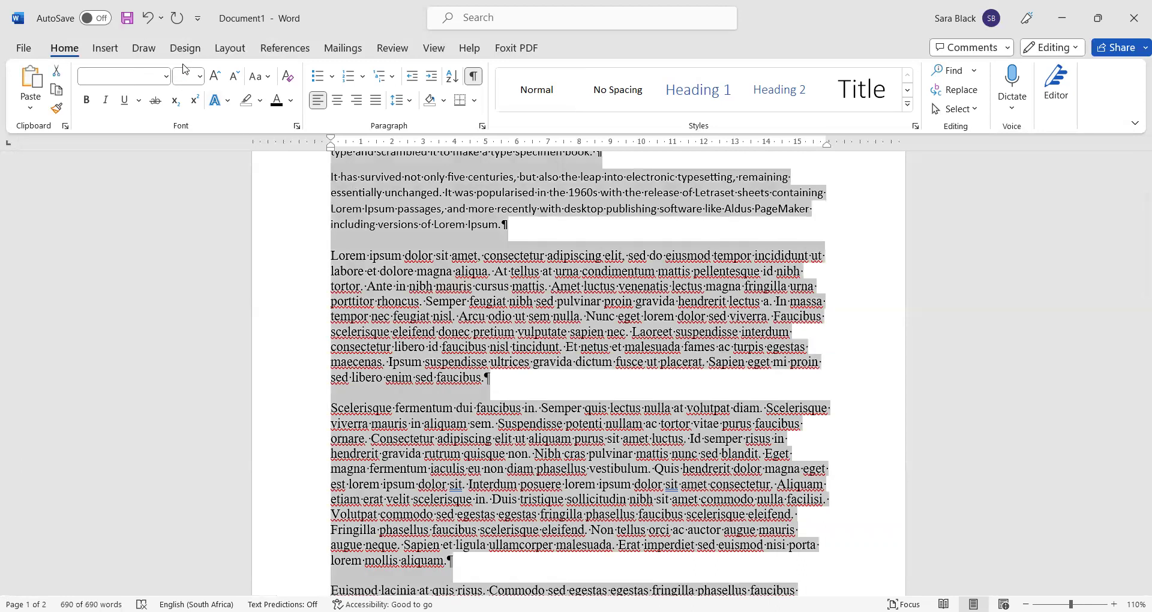
click(167, 76)
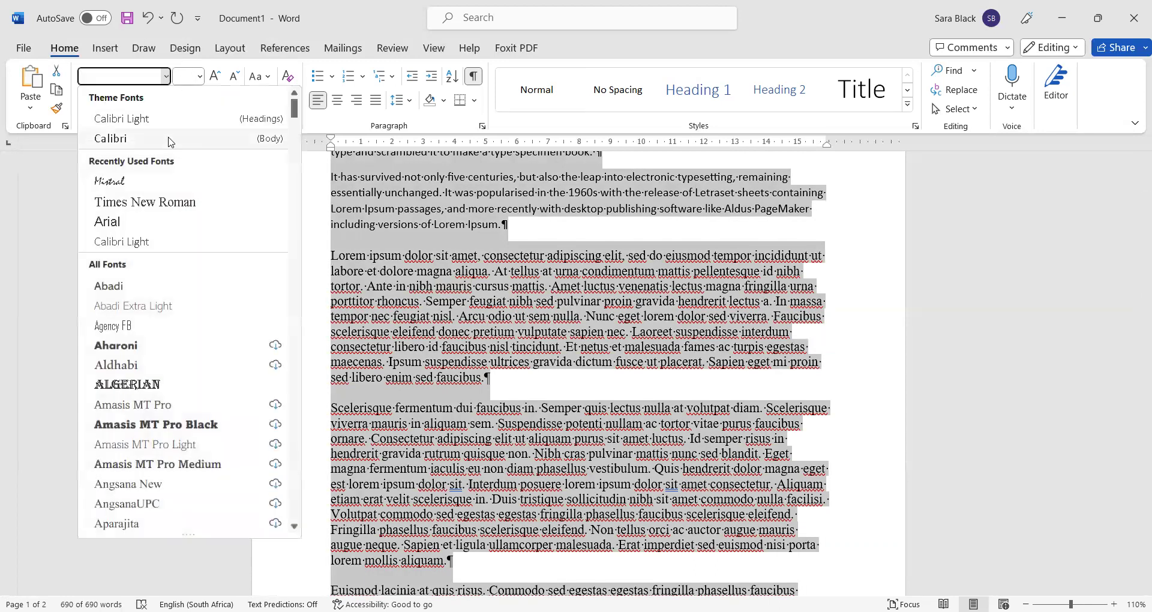
click(171, 123)
click(573, 337)
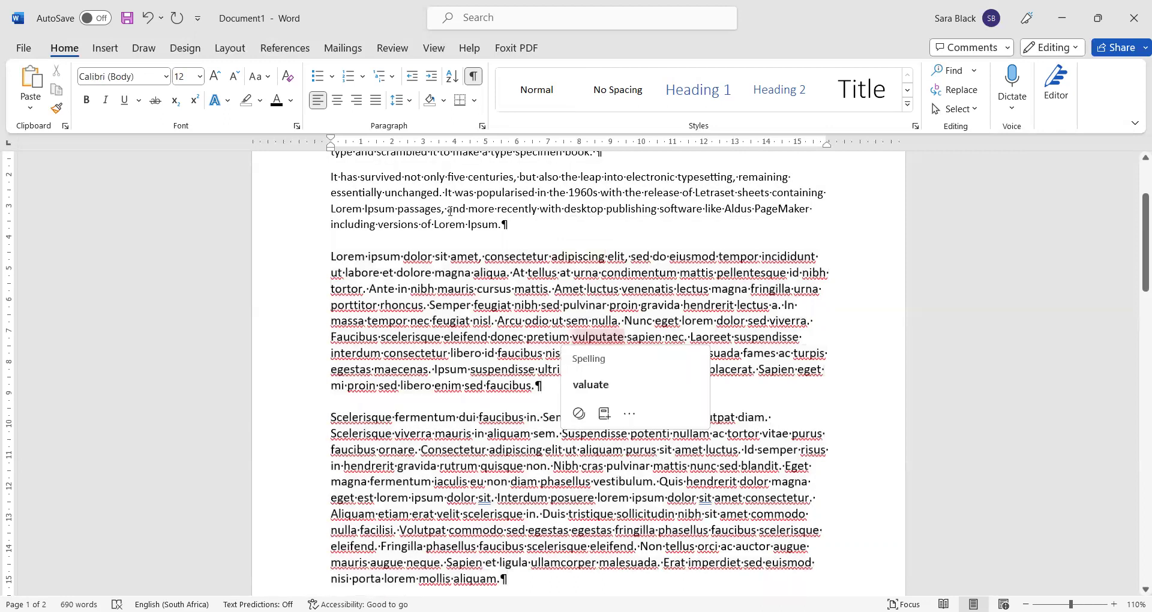
Set the font size of the entire document to 11 and review the paragraphs.
key(ctrl+a)
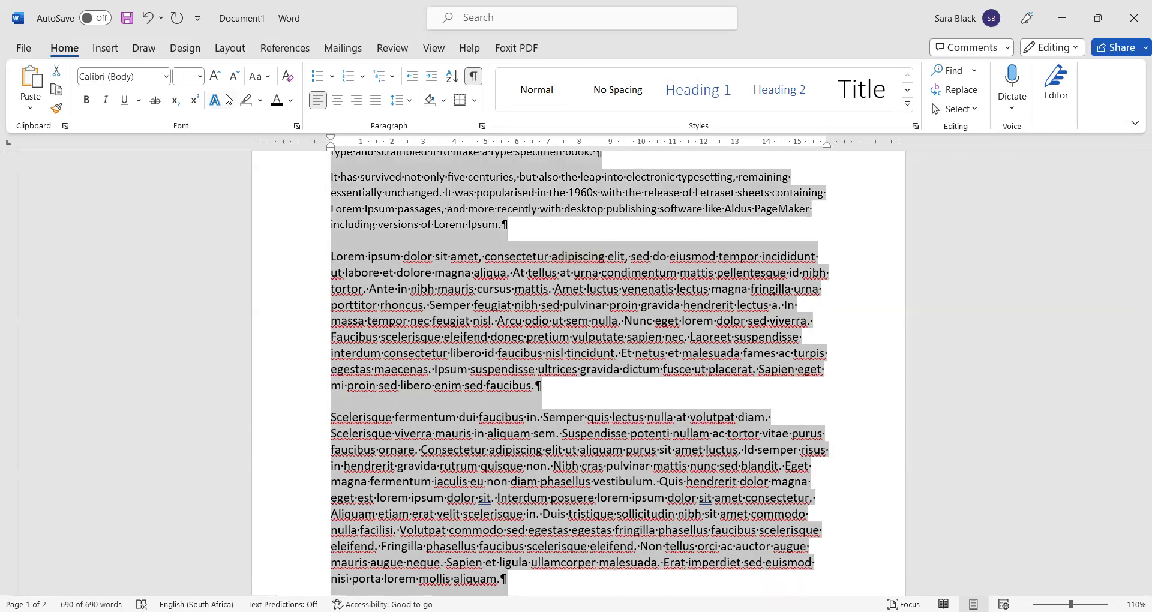
click(199, 77)
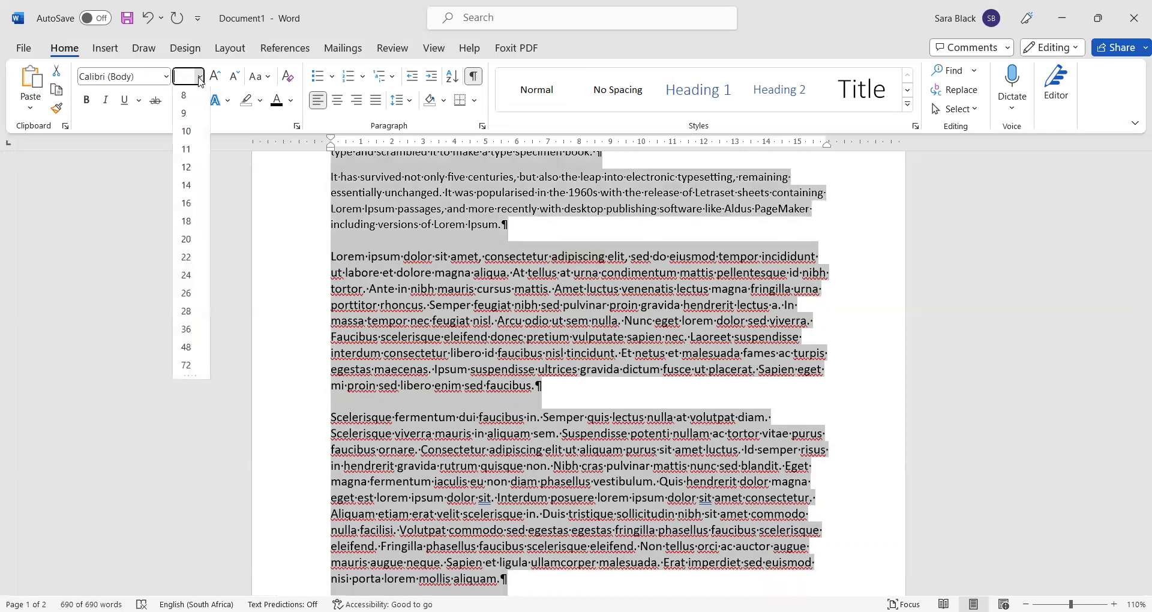
click(186, 149)
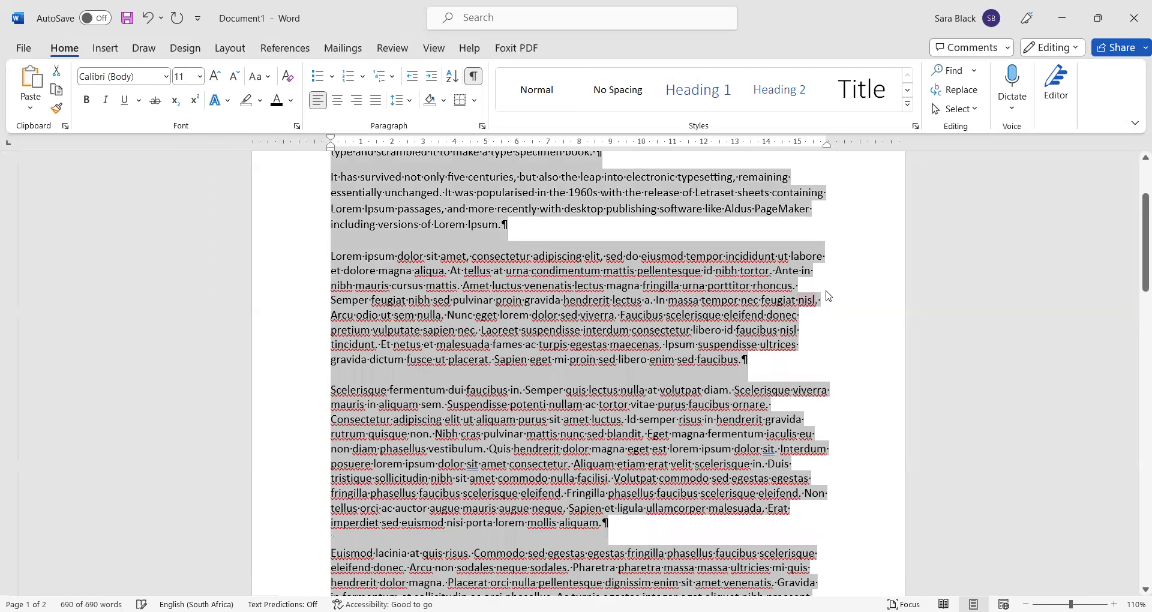
click(803, 287)
scroll(785, 295, down, 2)
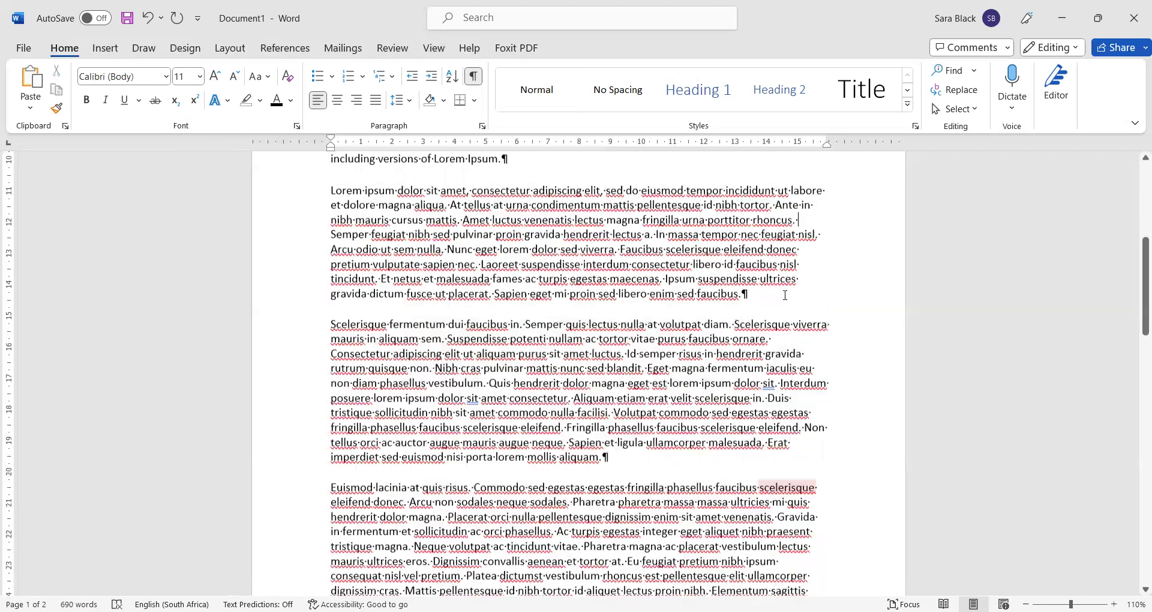
scroll(785, 295, down, 6)
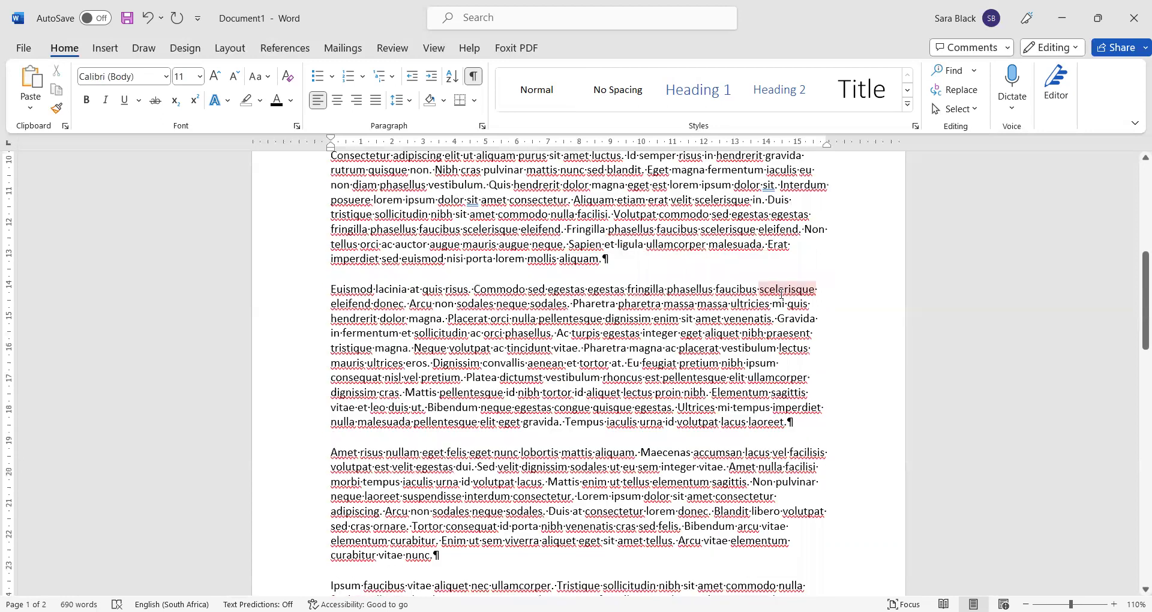
scroll(781, 293, down, 4)
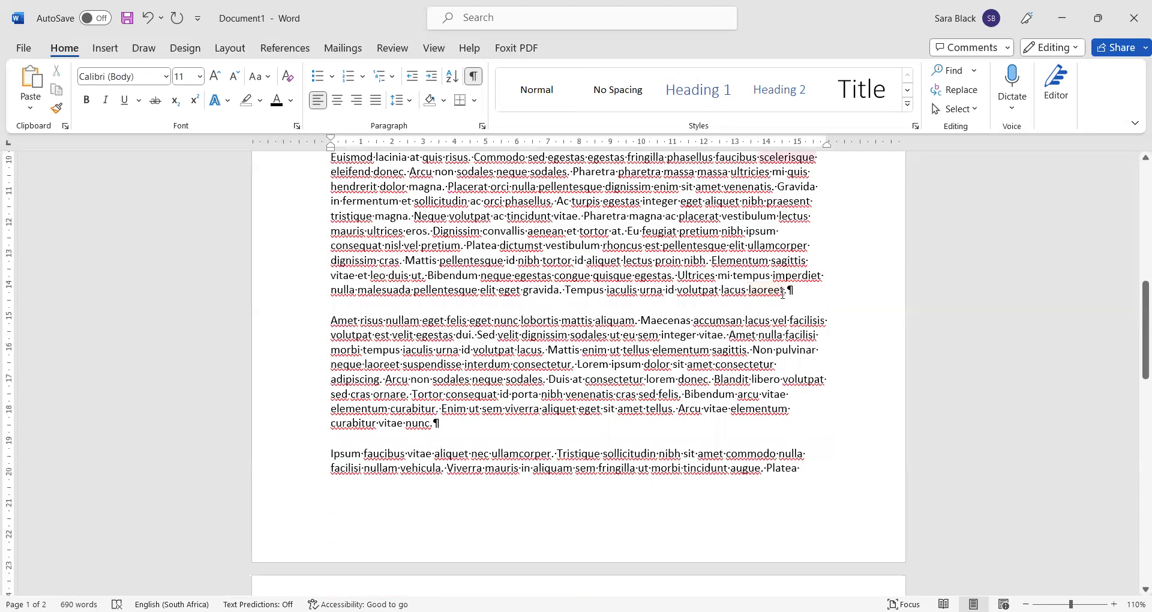
scroll(781, 293, up, 12)
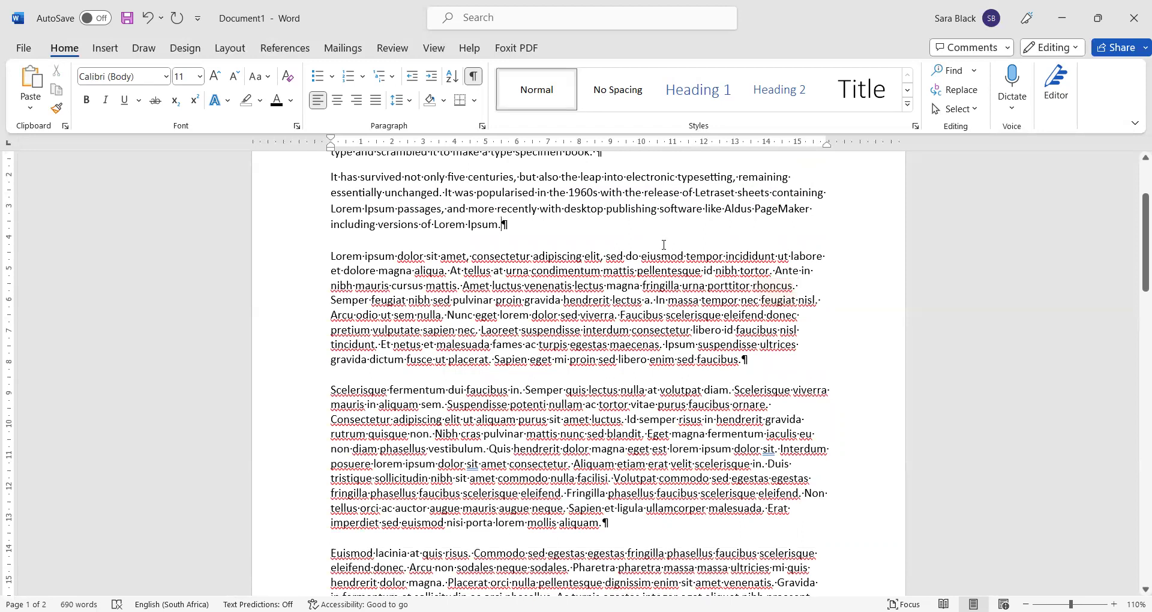
scroll(664, 244, up, 3)
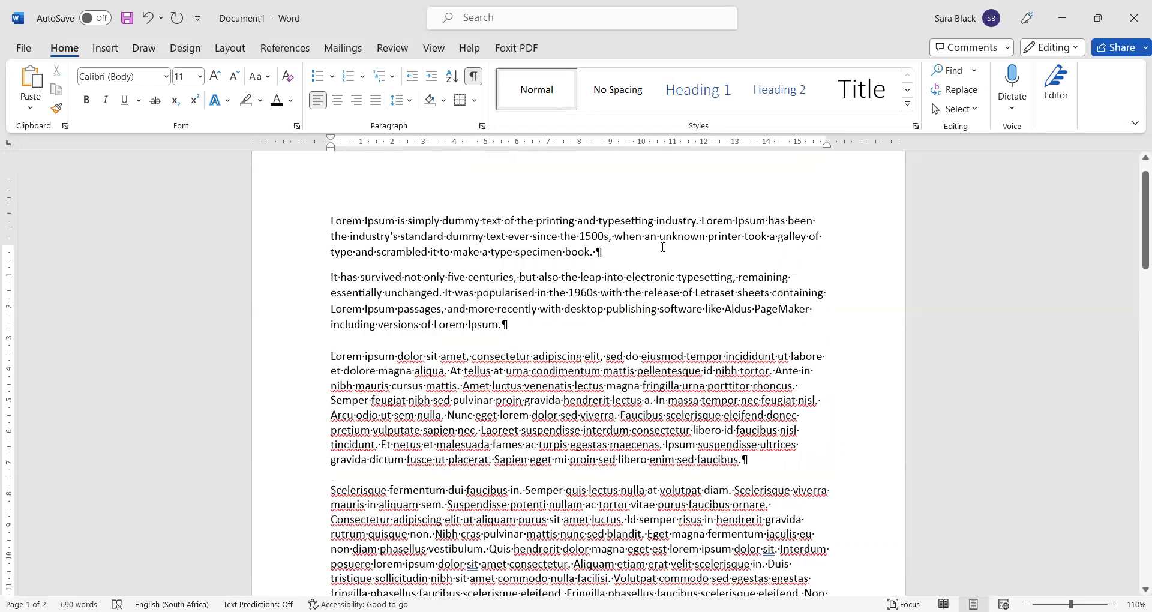
Check the second paragraph's alignment, indentation and spacing settings without changing them.
scroll(662, 248, down, 3)
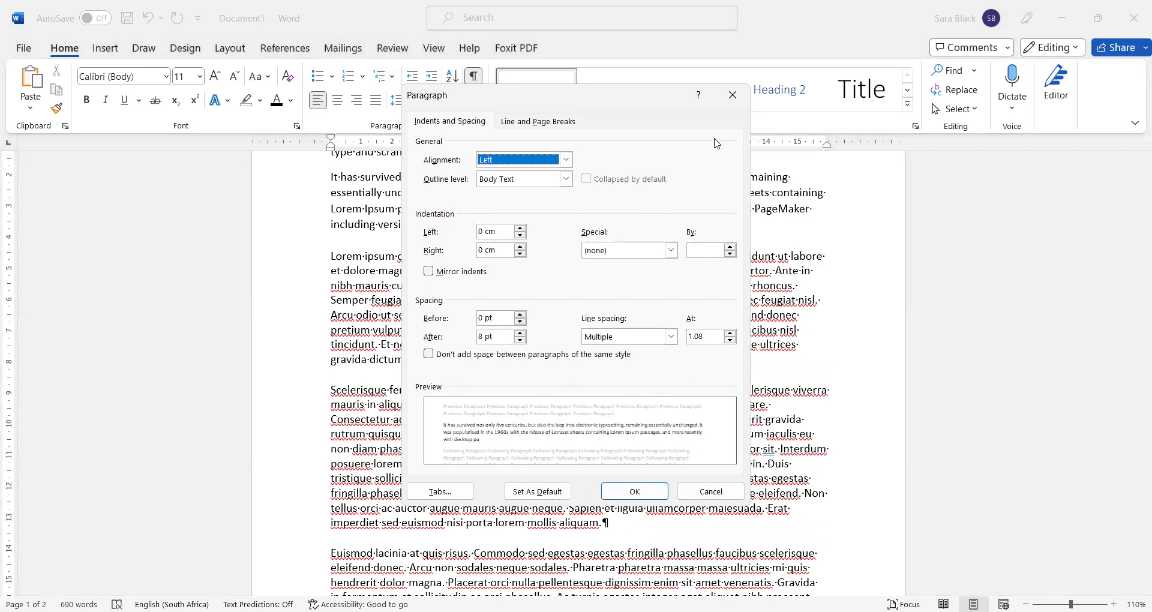
click(722, 495)
scroll(372, 193, up, 3)
scroll(510, 328, up, 1)
scroll(450, 332, up, 2)
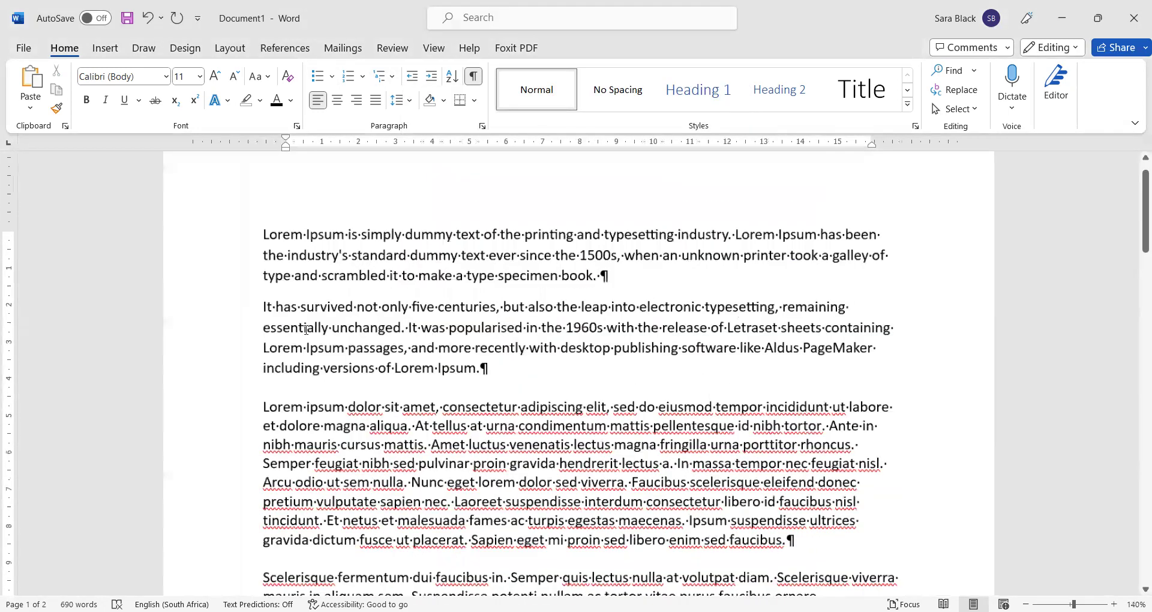
Center the second paragraph, beginning "It has survived", and switch it to right alignment.
triple_click(540, 358)
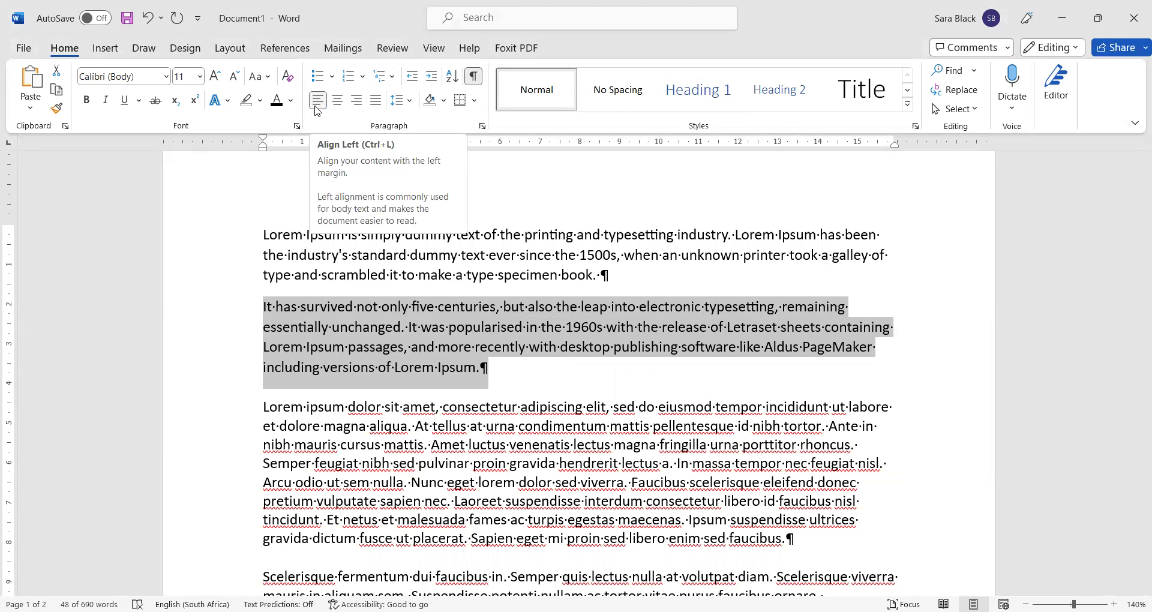
click(337, 100)
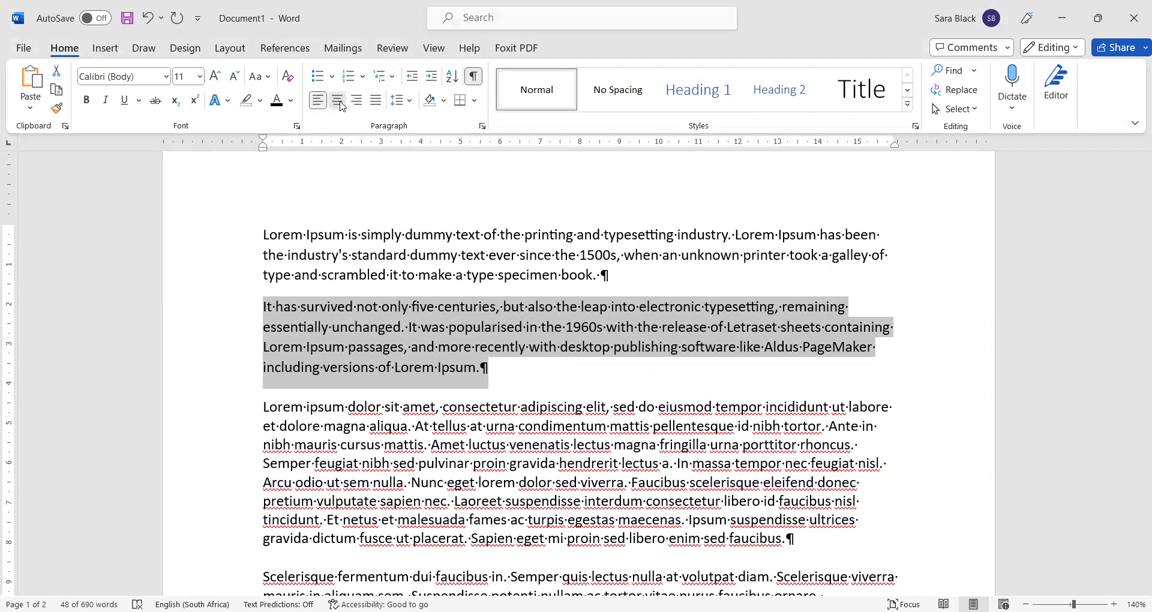
click(432, 375)
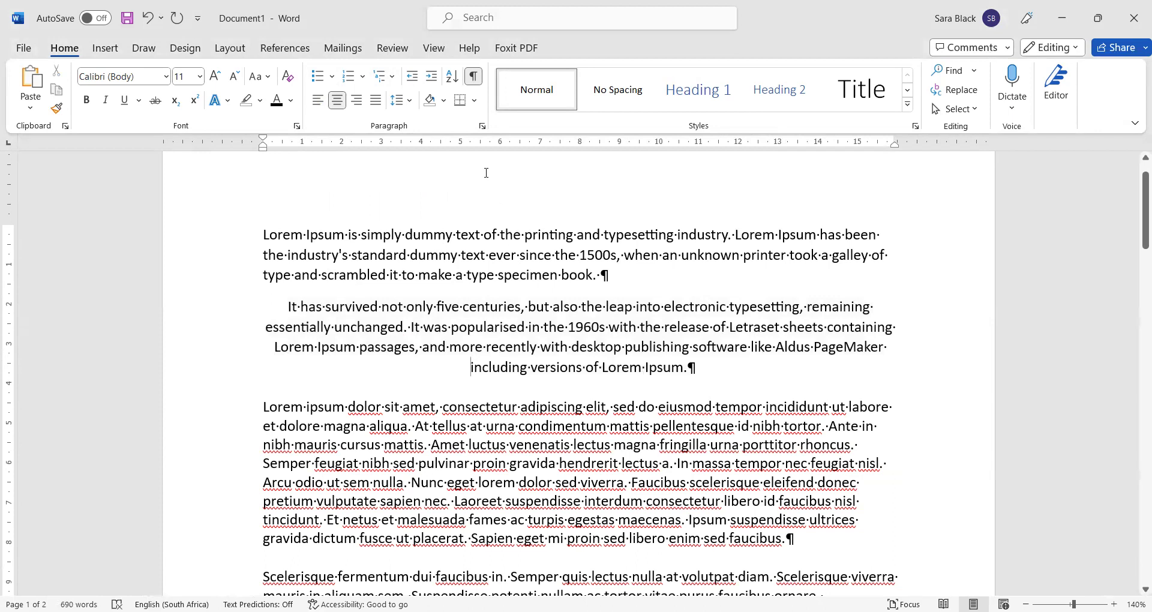
click(359, 100)
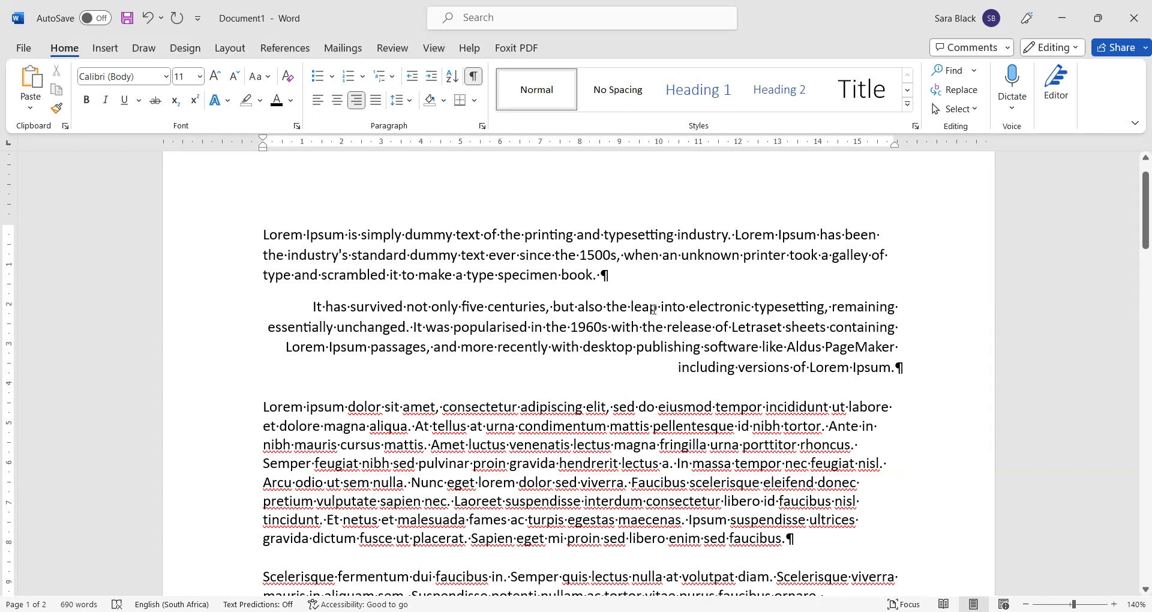
Add a new line below the second paragraph containing the author's surname and the year 2023 as a citation in parentheses.
click(901, 363)
key(Return)
text(Black, 2023))
key(Left)
key(Left)
key(Left)
key(Left)
key(Left)
key(Left)
key(Left)
text(()
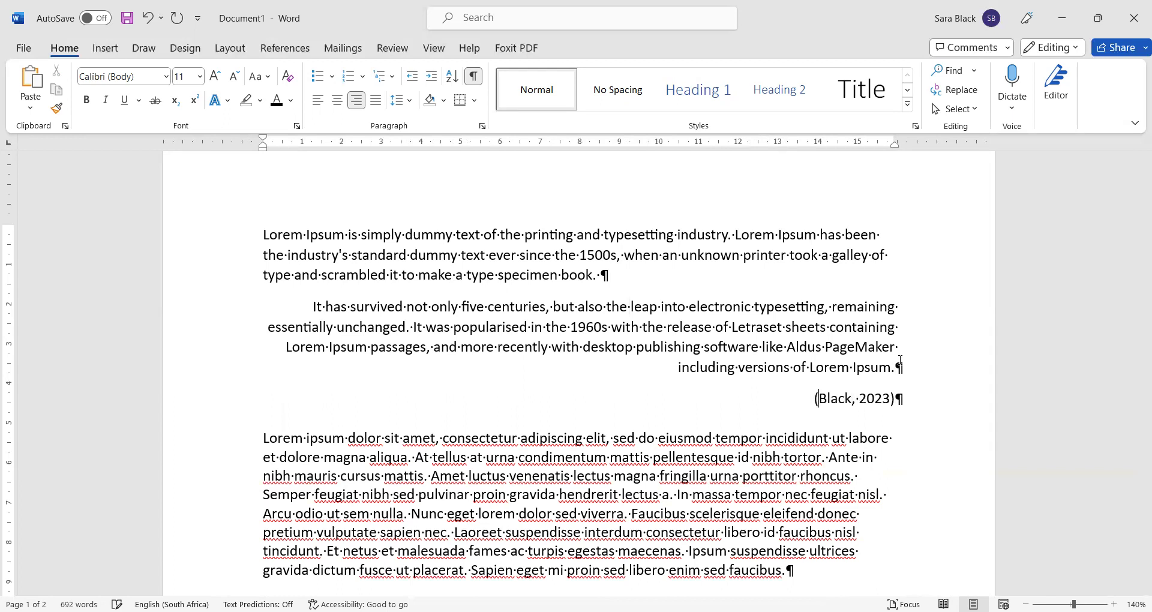
drag(813, 399, 903, 399)
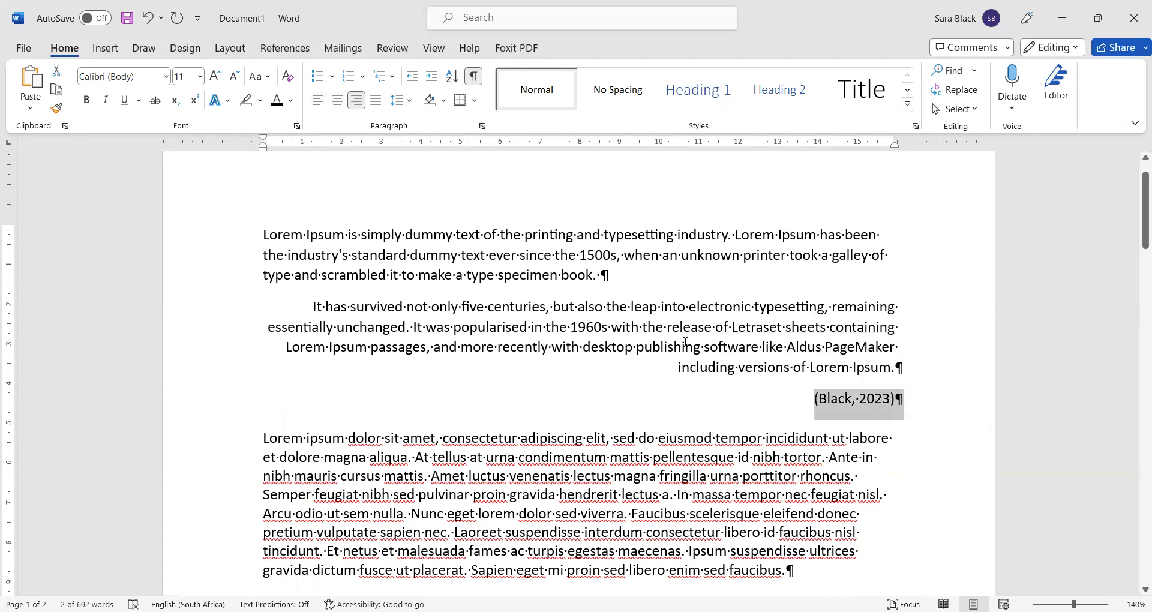
click(812, 420)
Justify the first paragraph, beginning "Lorem Ipsum is simply dummy text".
click(704, 347)
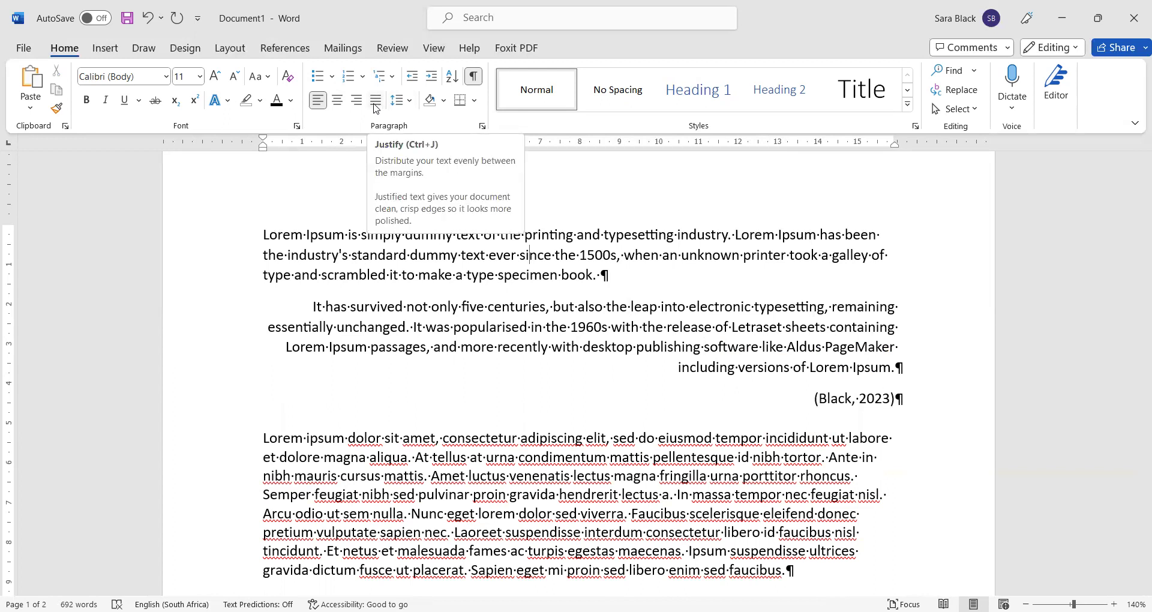
click(376, 102)
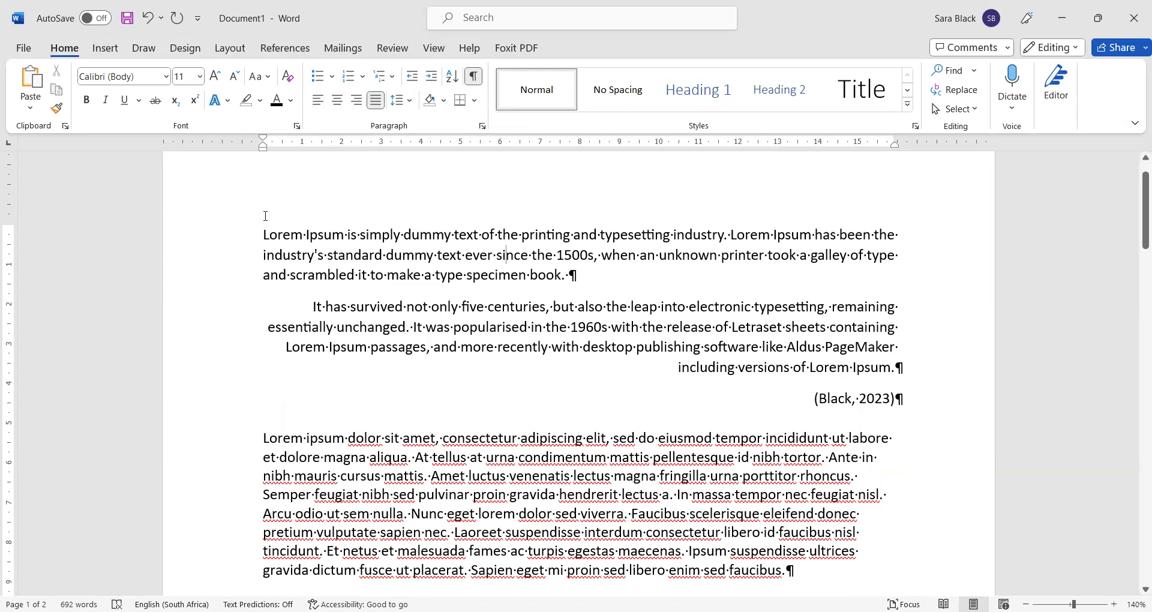
click(263, 234)
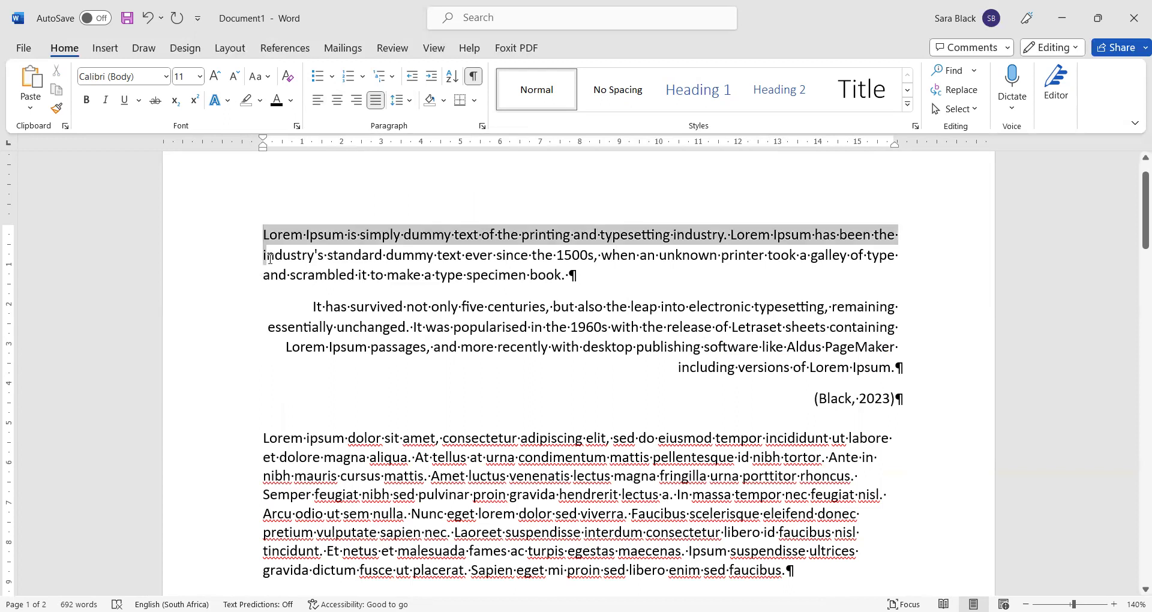
click(915, 228)
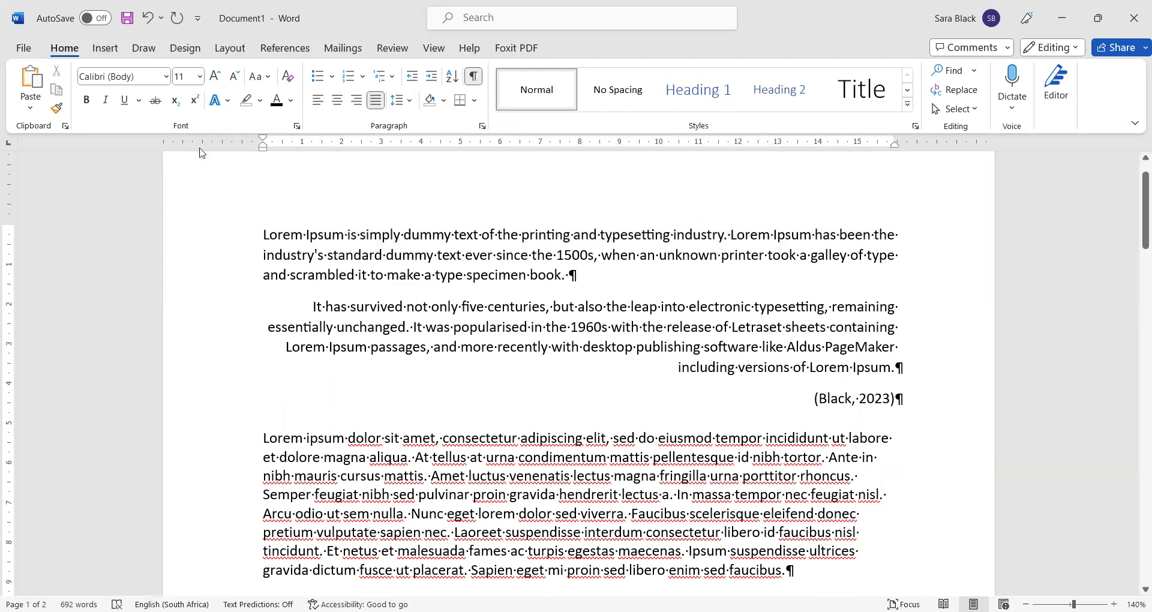
Justify the paragraph below the citation, beginning "Lorem ipsum dolor sit amet".
scroll(277, 255, down, 2)
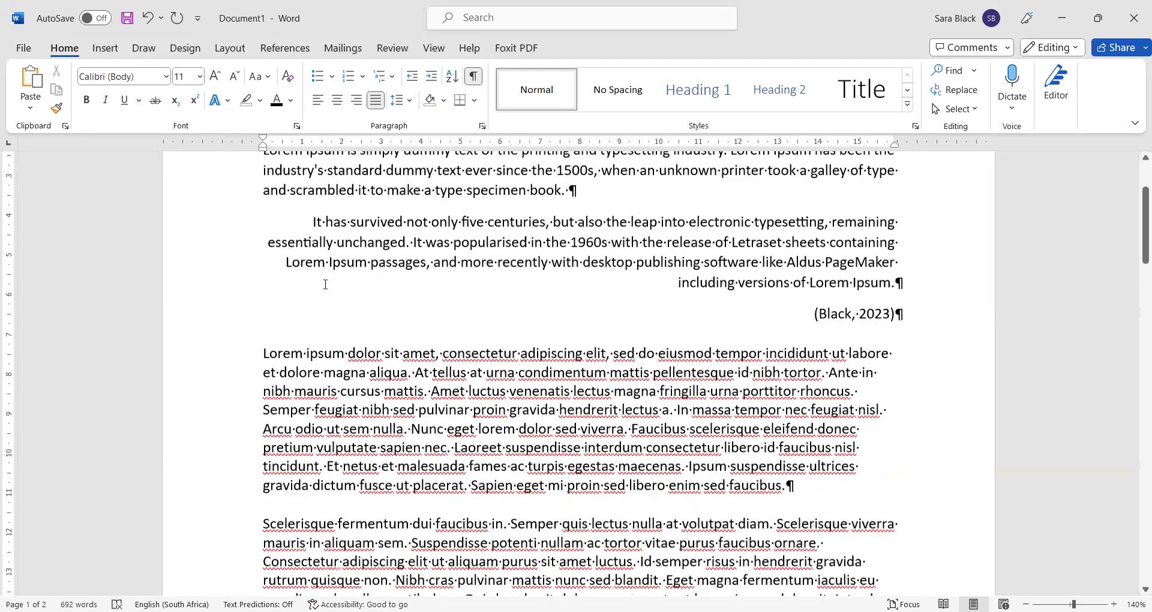
scroll(390, 312, down, 2)
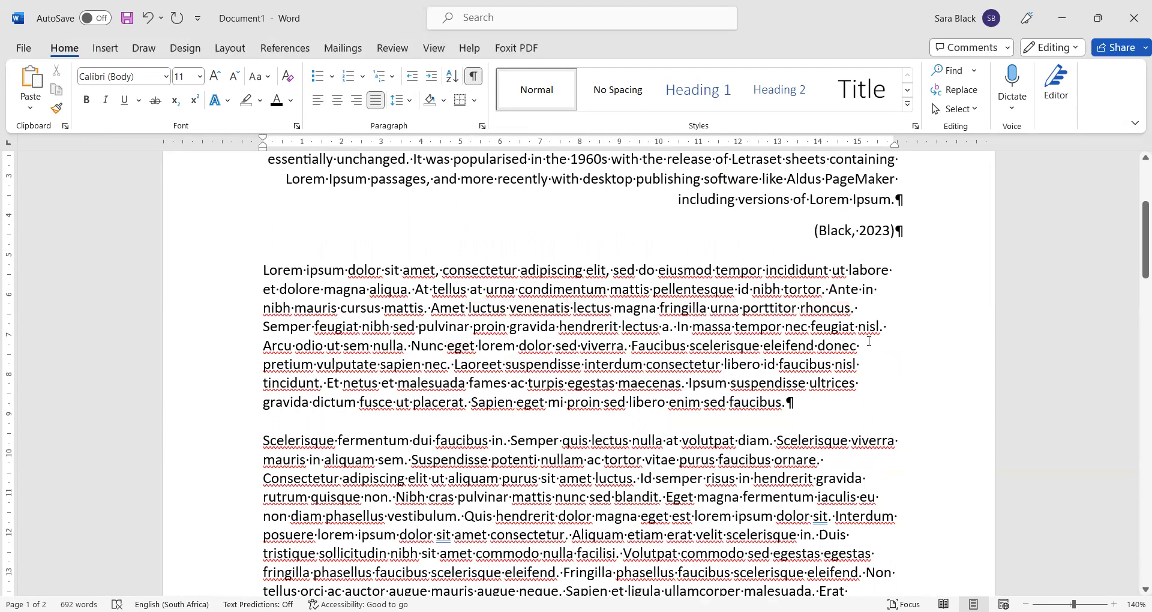
click(277, 270)
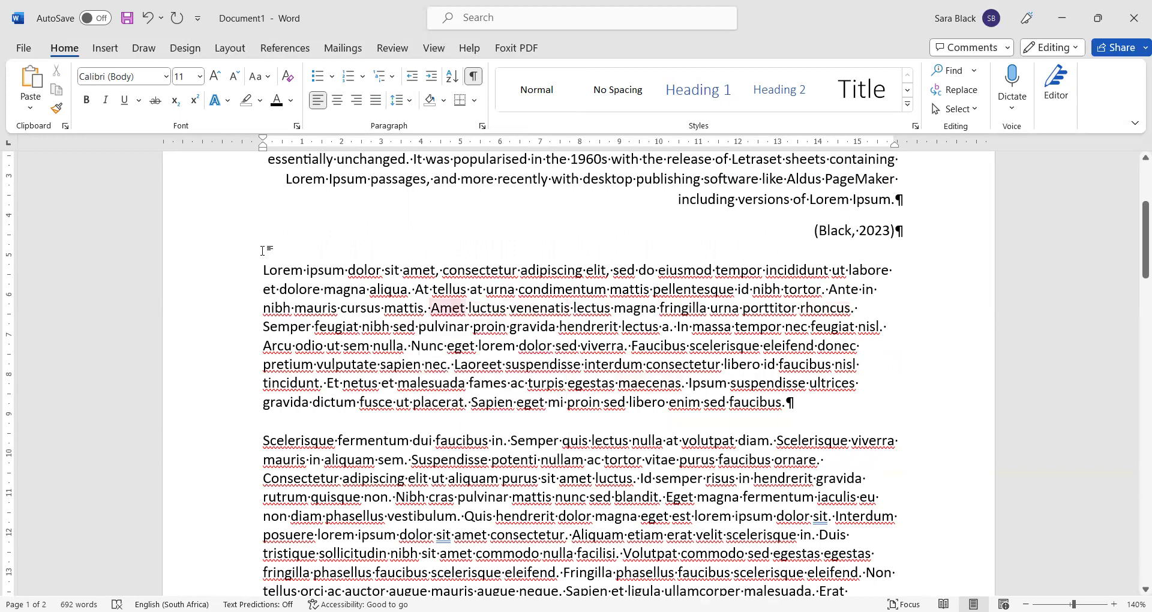
click(375, 100)
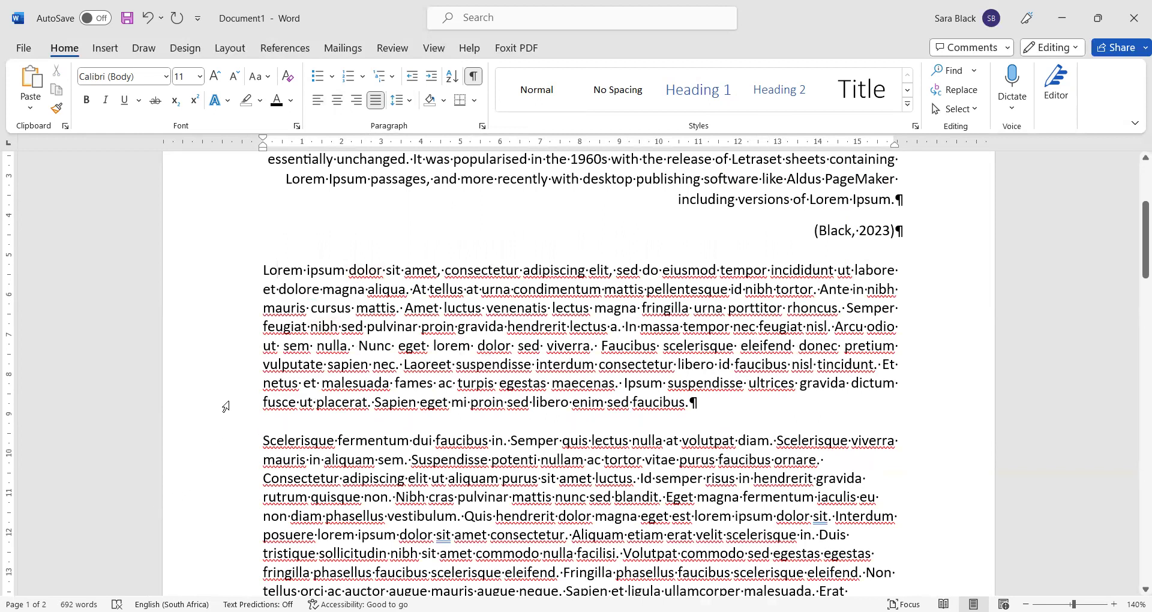
Examine the word spacing and line ends of the justified paragraph below the citation, comparing it with the paragraphs that follow.
scroll(298, 370, down, 2)
scroll(298, 370, up, 2)
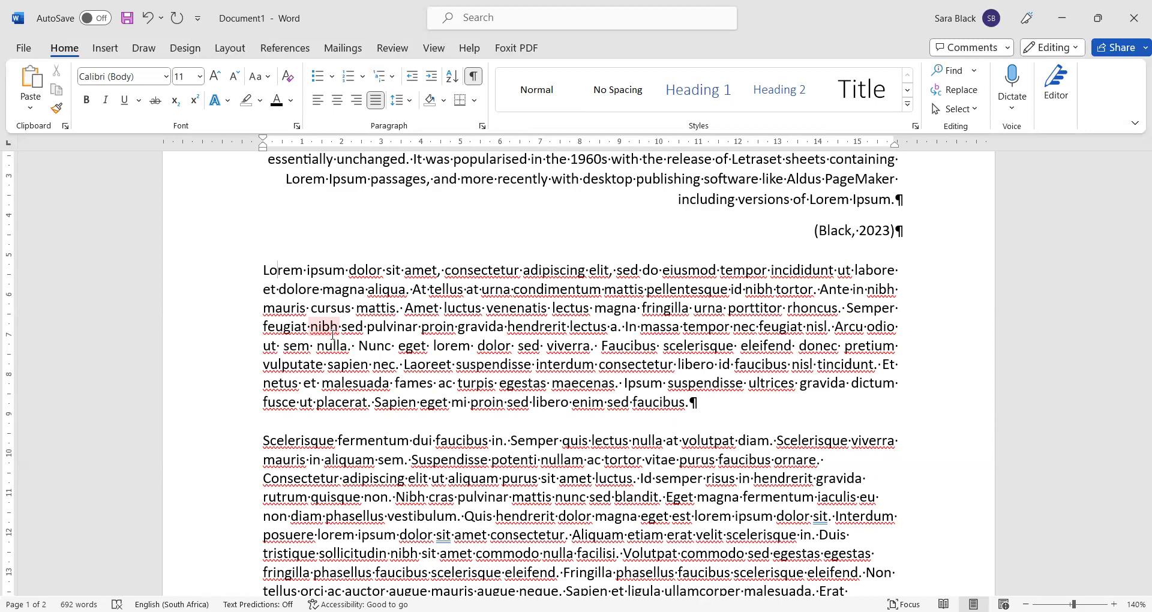
scroll(819, 275, down, 6)
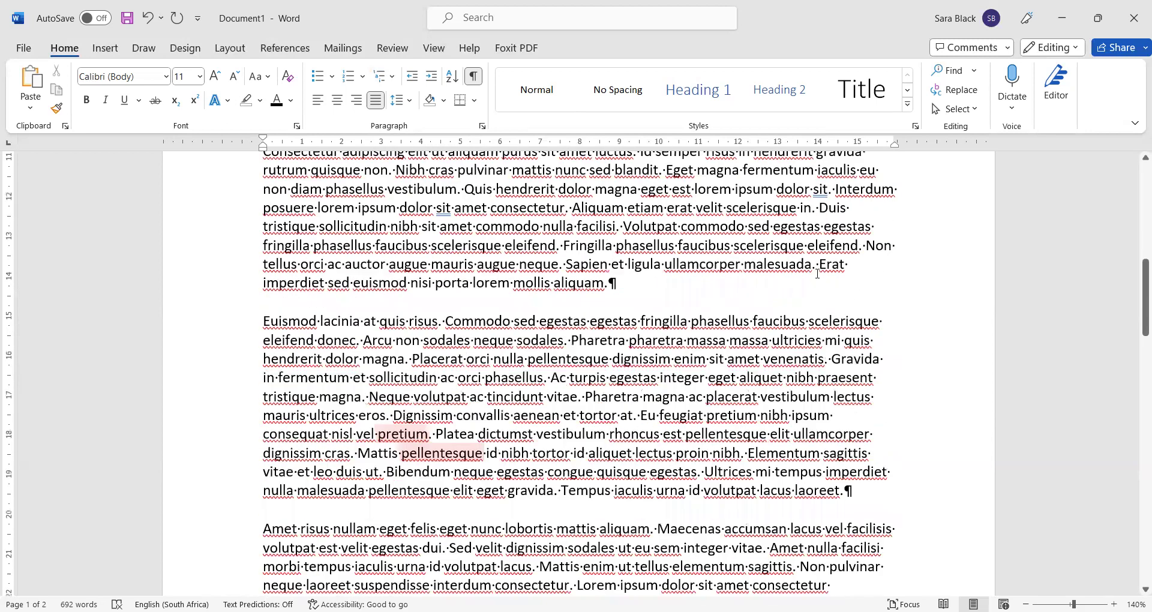
scroll(817, 274, up, 3)
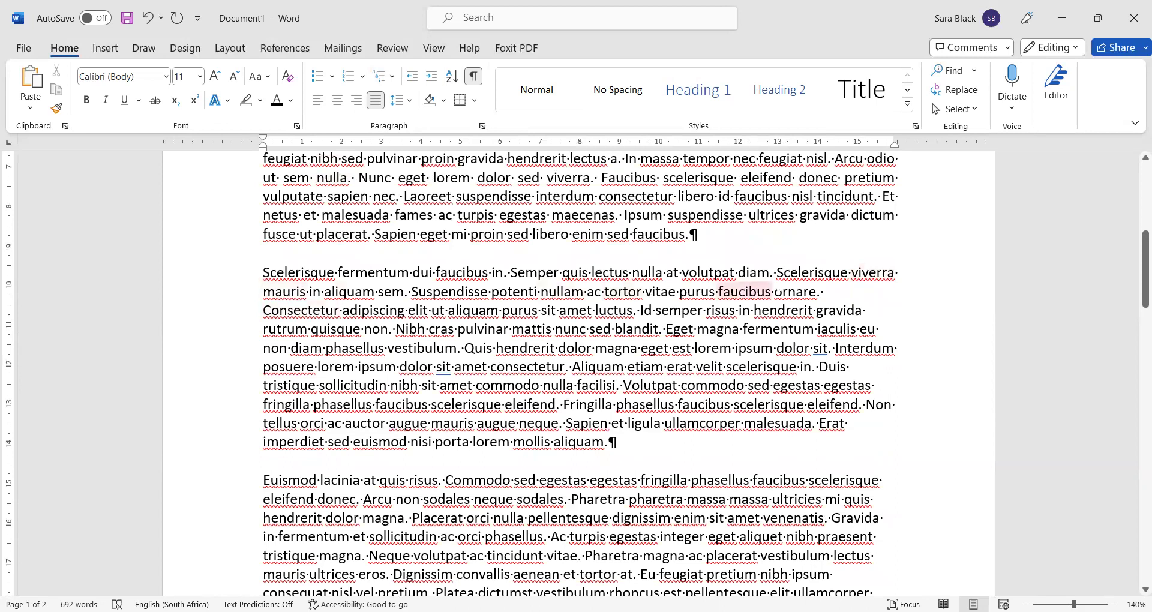
scroll(778, 287, up, 6)
scroll(678, 300, down, 2)
scroll(678, 300, down, 2)
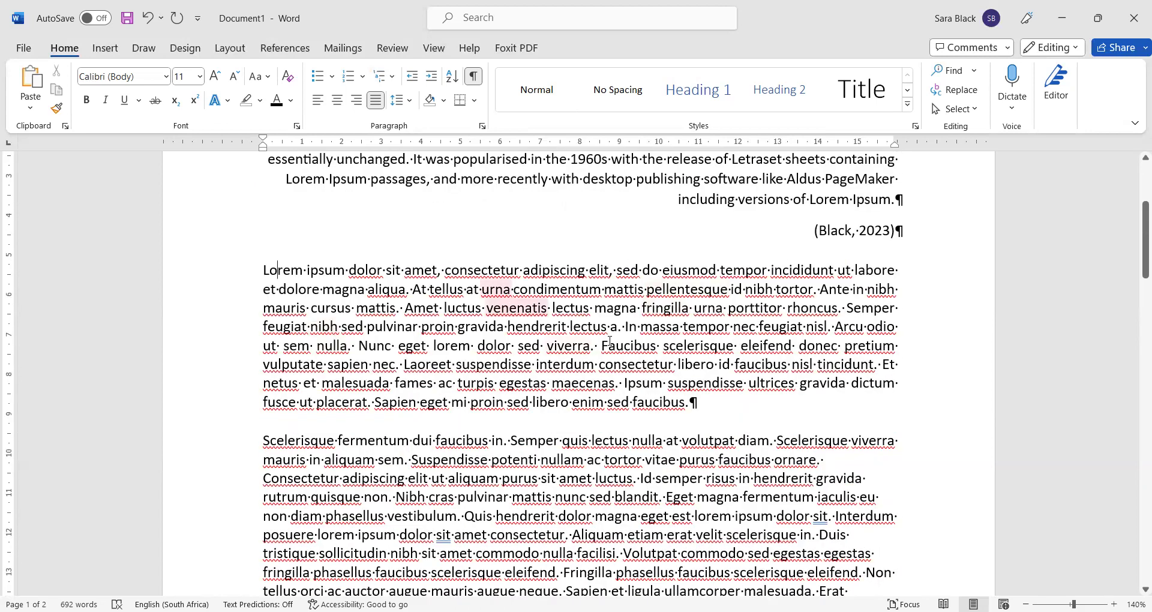
click(233, 348)
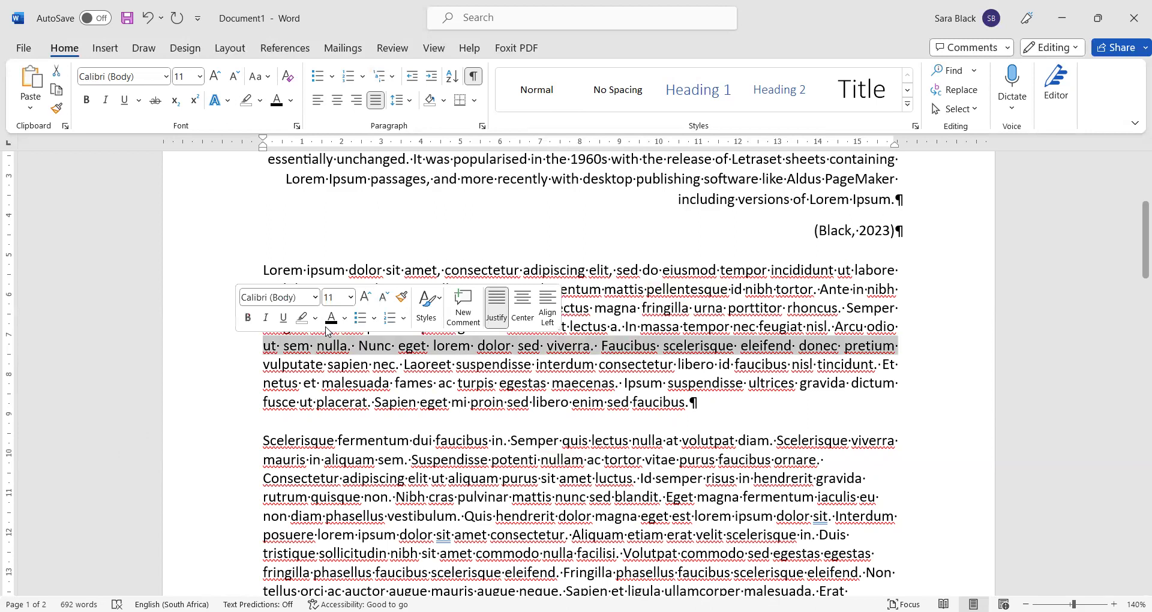
click(391, 378)
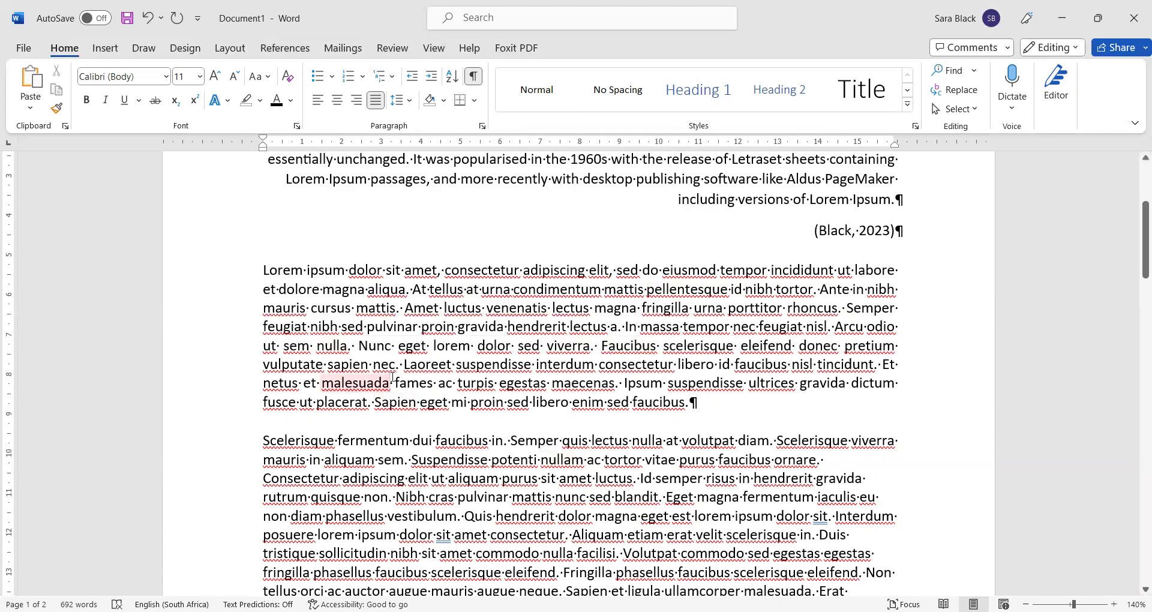
Justify all the text in the document.
scroll(394, 401, down, 3)
click(395, 352)
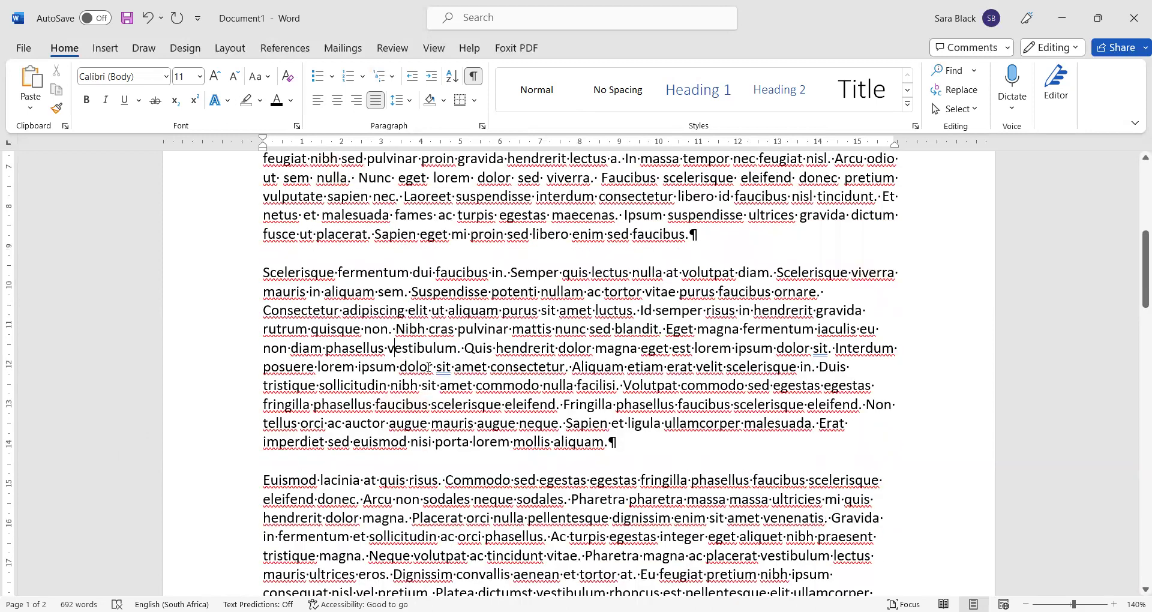
key(ctrl+a)
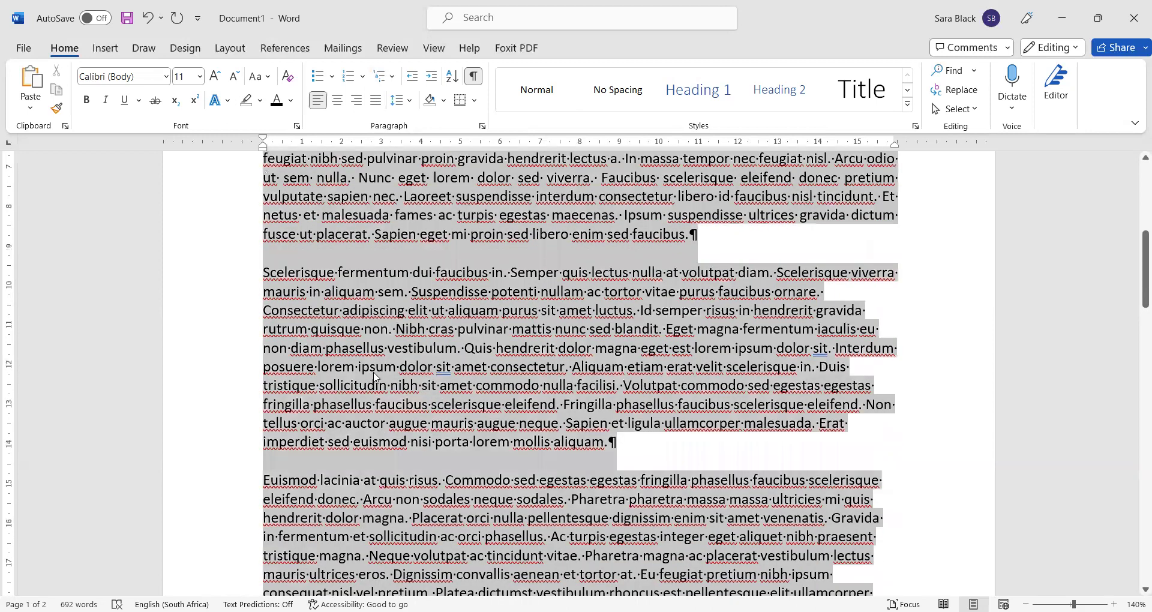
click(375, 101)
click(476, 423)
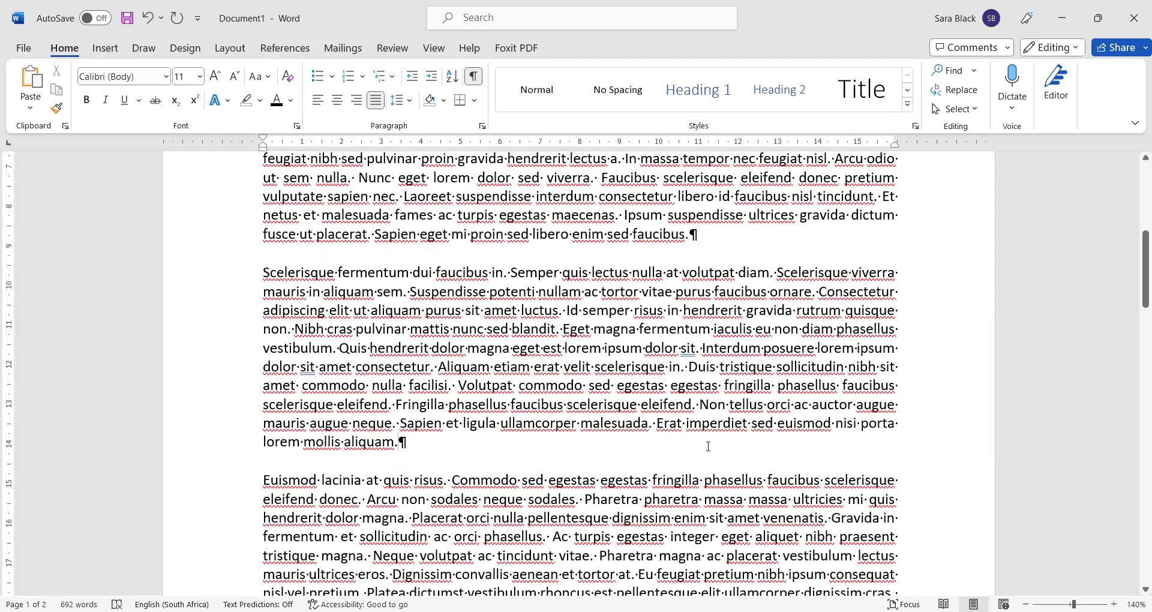
Set the line spacing of the second paragraph, beginning "It has survived", to 1.0.
scroll(484, 360, up, 5)
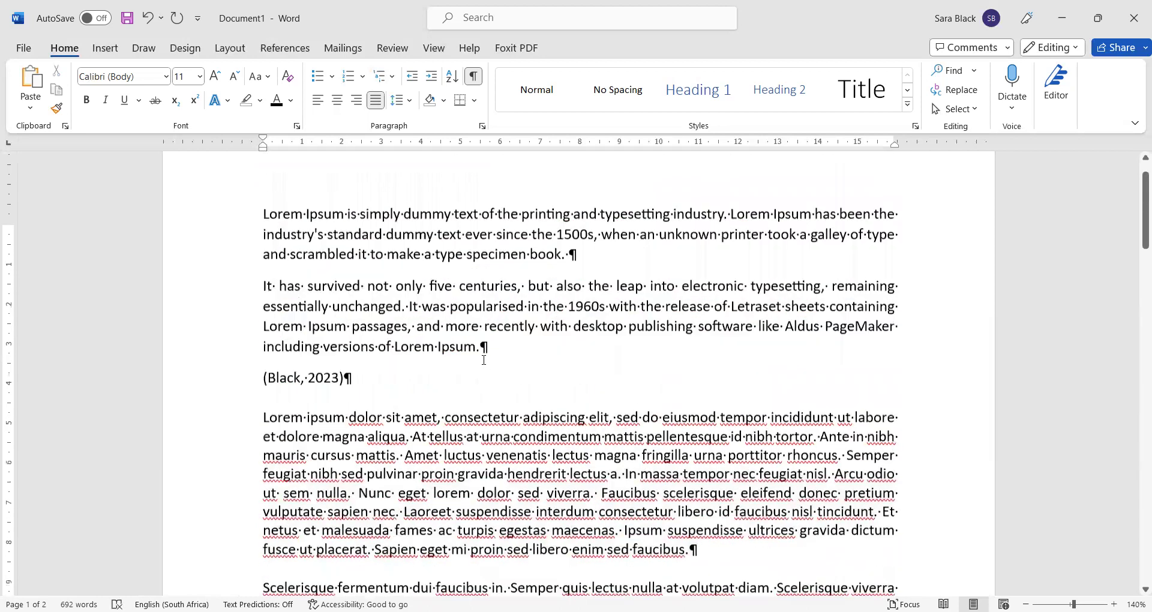
click(483, 360)
scroll(482, 410, up, 1)
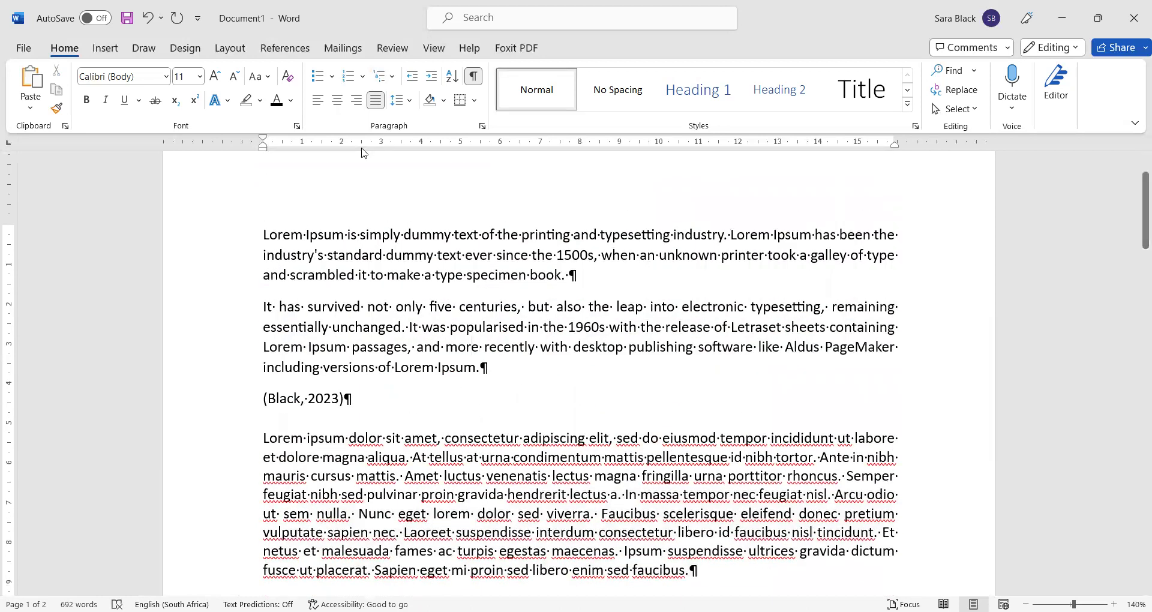
click(411, 102)
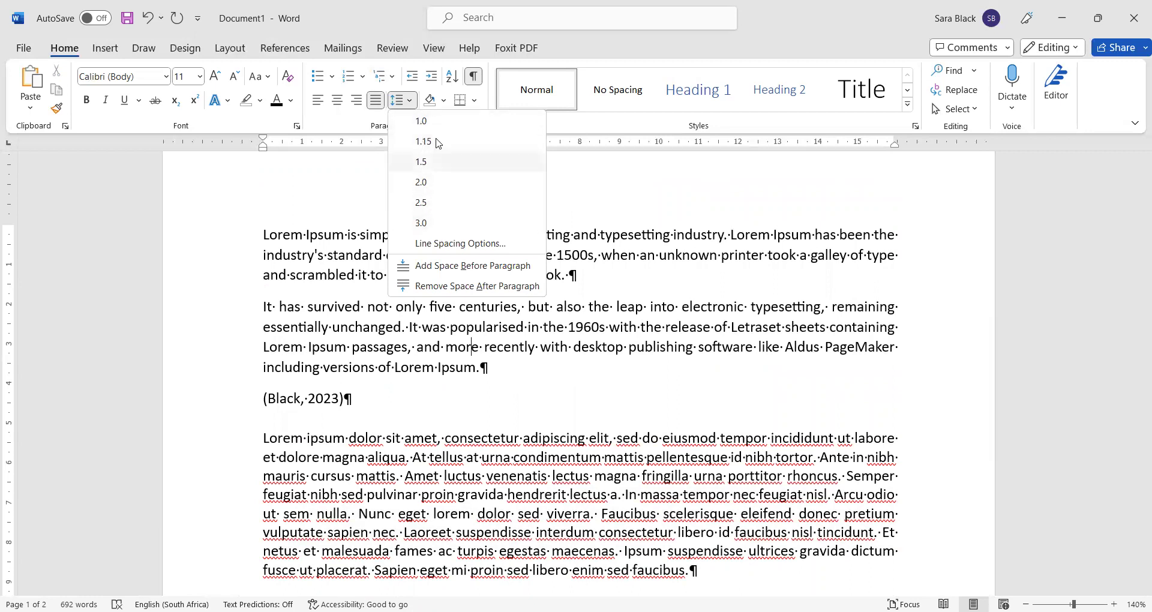
click(423, 122)
drag(264, 306, 487, 367)
click(409, 101)
click(546, 381)
click(542, 366)
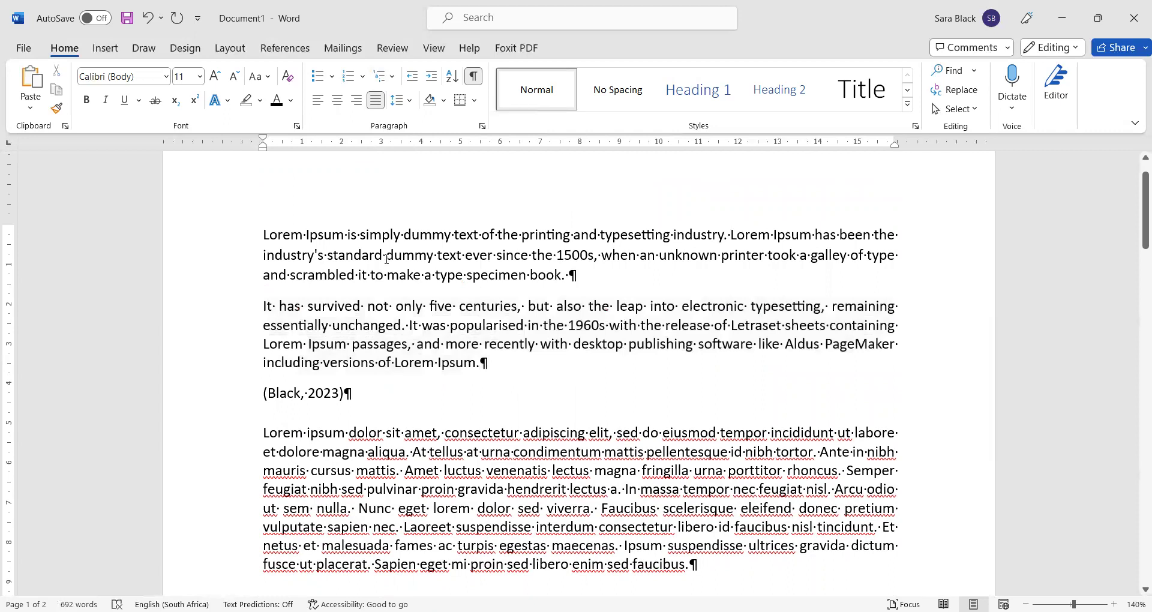
Set the line spacing of the first paragraph to 1.15.
drag(330, 233, 592, 257)
click(426, 256)
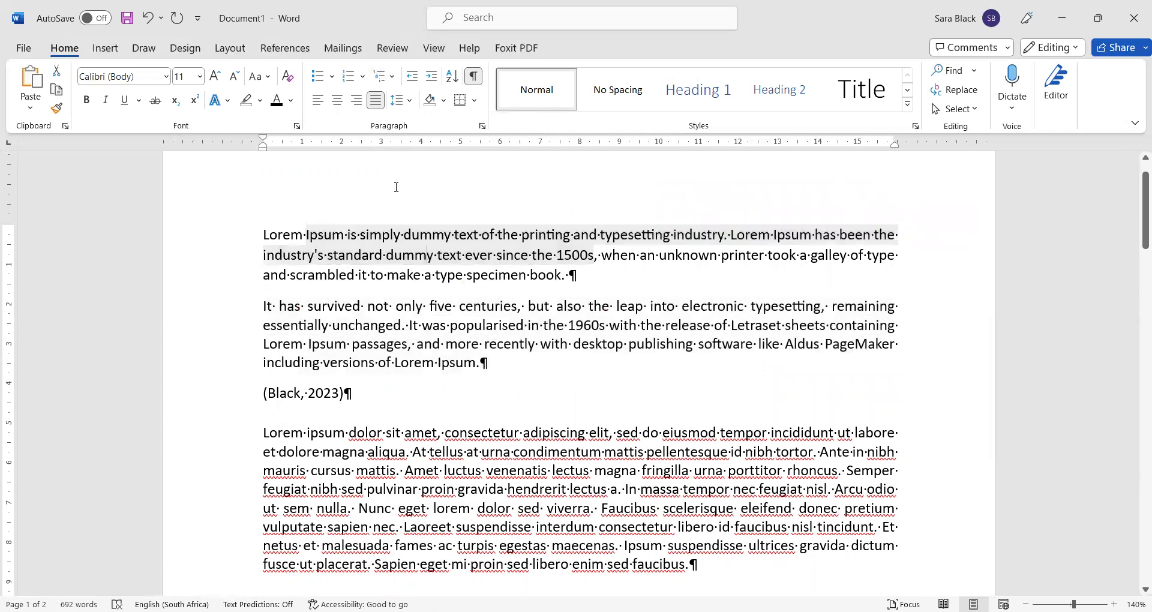
click(413, 102)
click(425, 144)
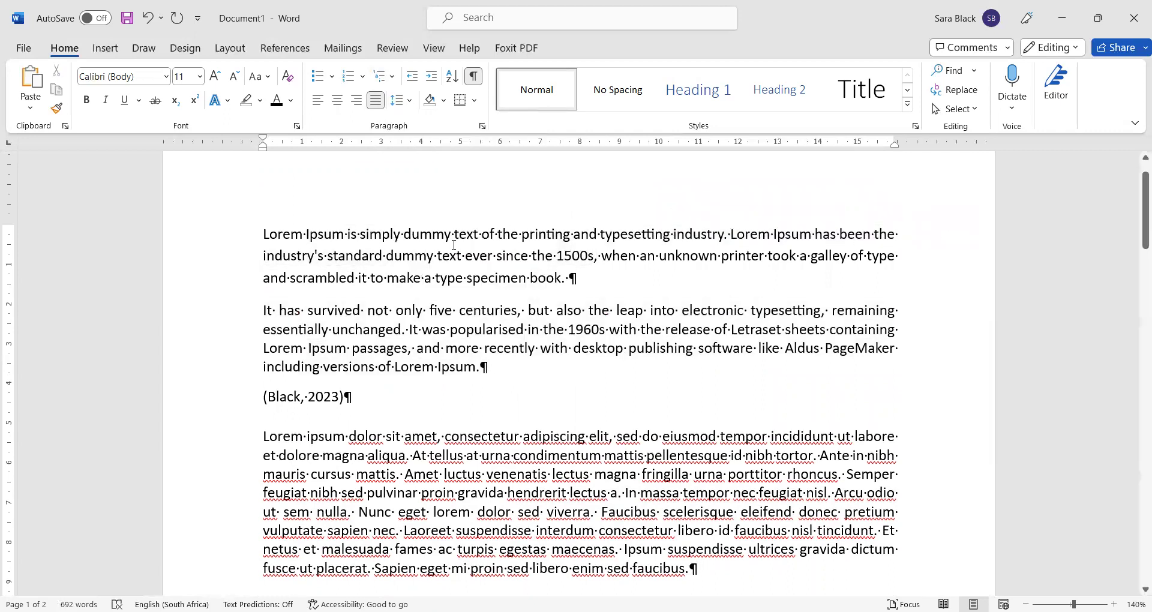
Try line spacings of 1.5 and 2.0 on the first paragraph.
click(411, 103)
click(418, 164)
click(410, 108)
click(450, 179)
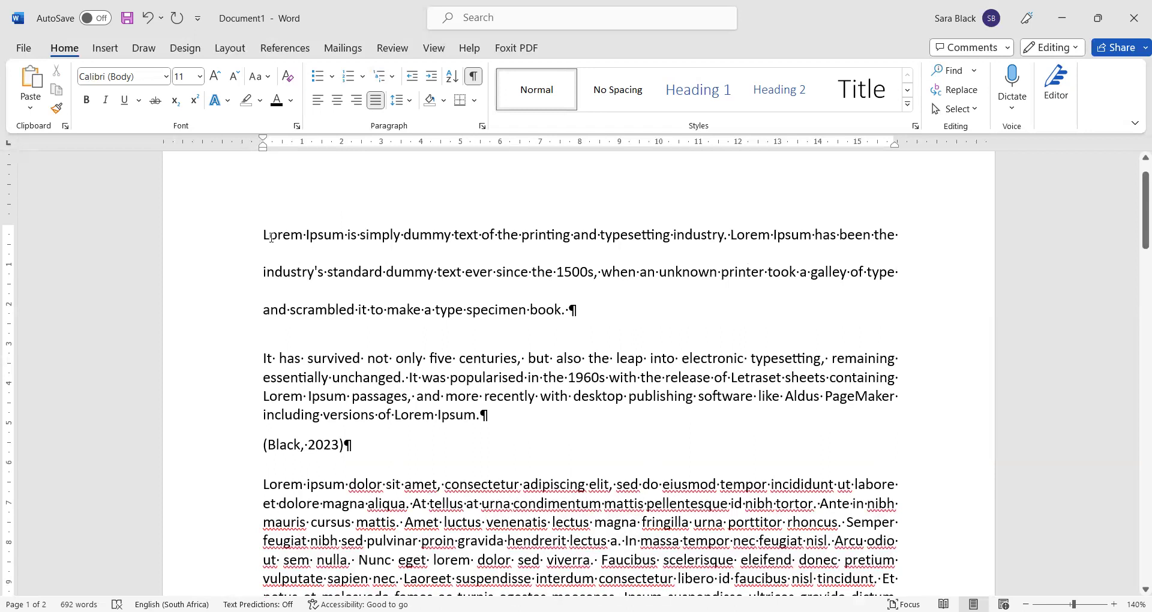
Select the whole first paragraph and set its line spacing to 1.5.
drag(271, 237, 578, 311)
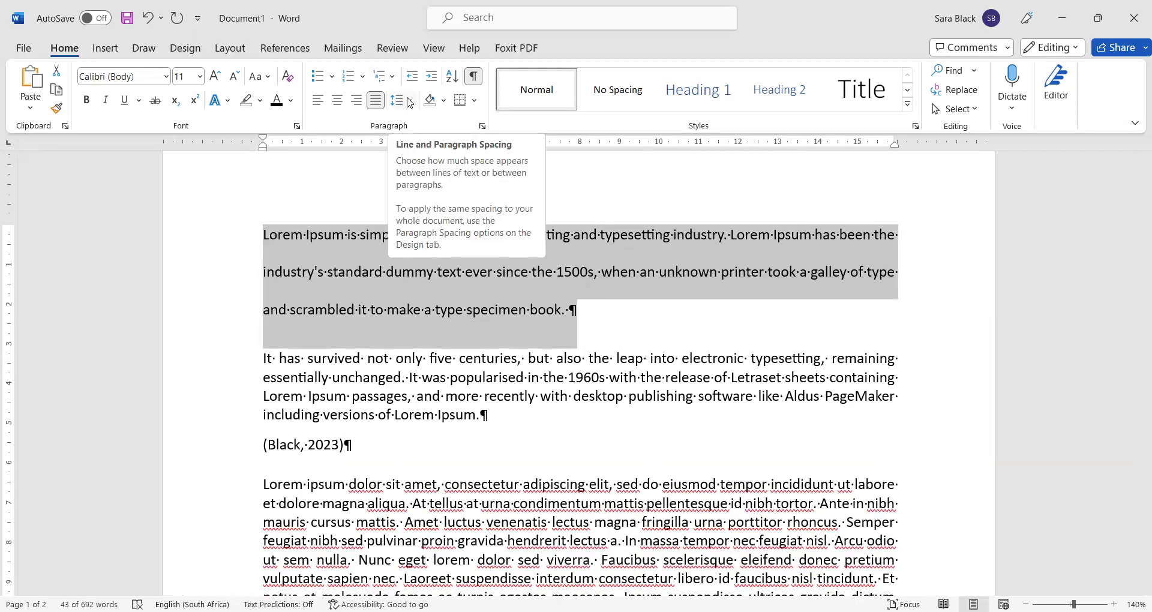
click(410, 102)
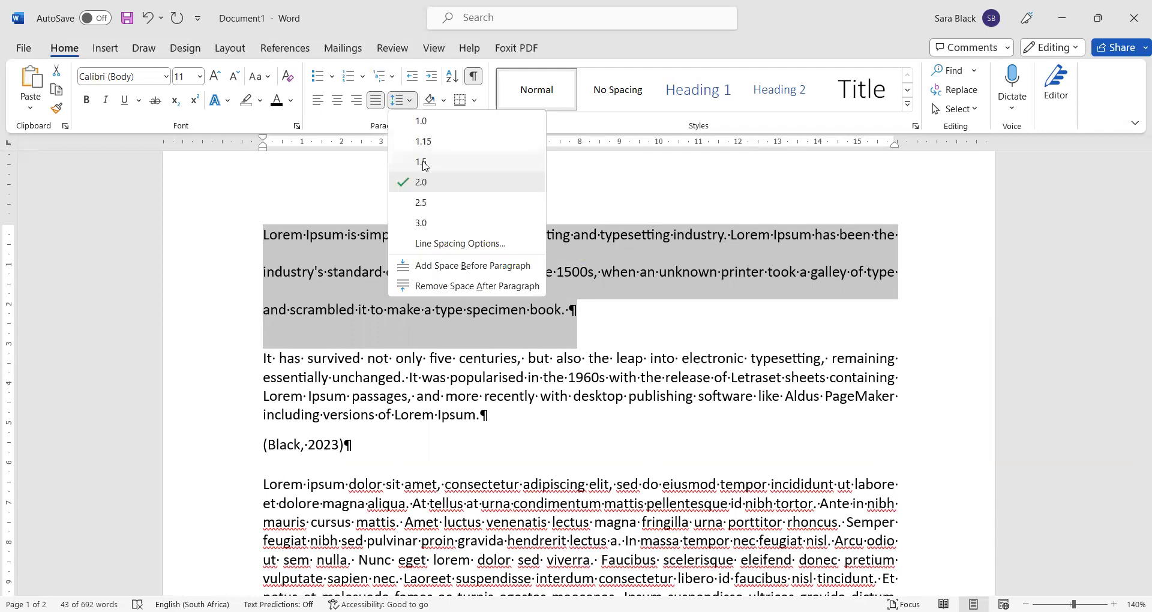
click(423, 162)
click(398, 248)
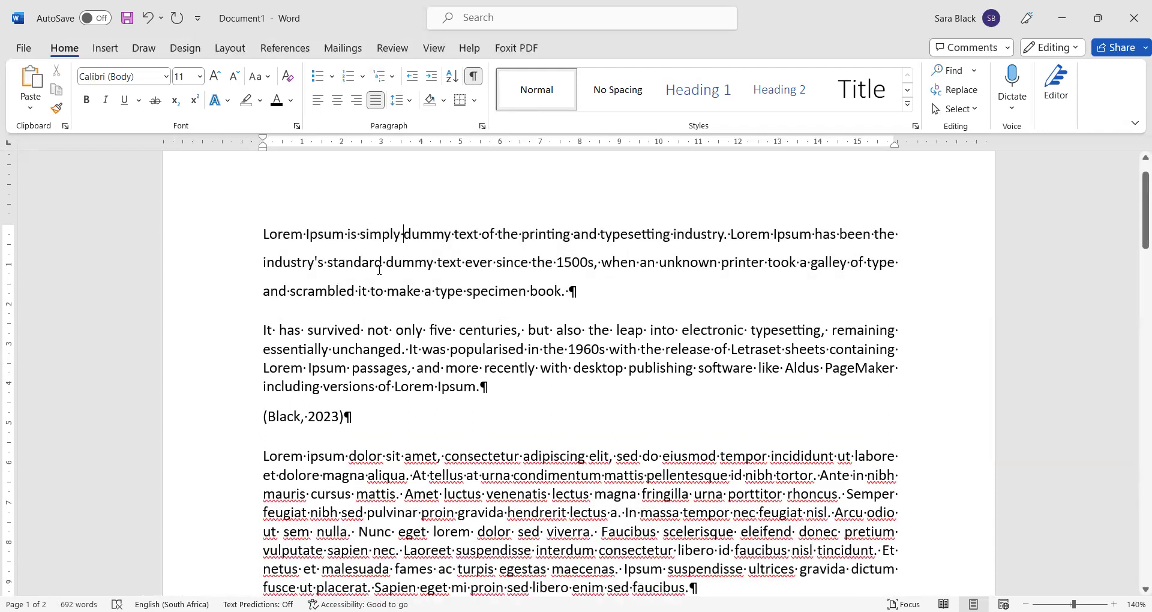
Try a line spacing of 1.15 on the second paragraph, beginning "It has survived".
drag(308, 330, 489, 388)
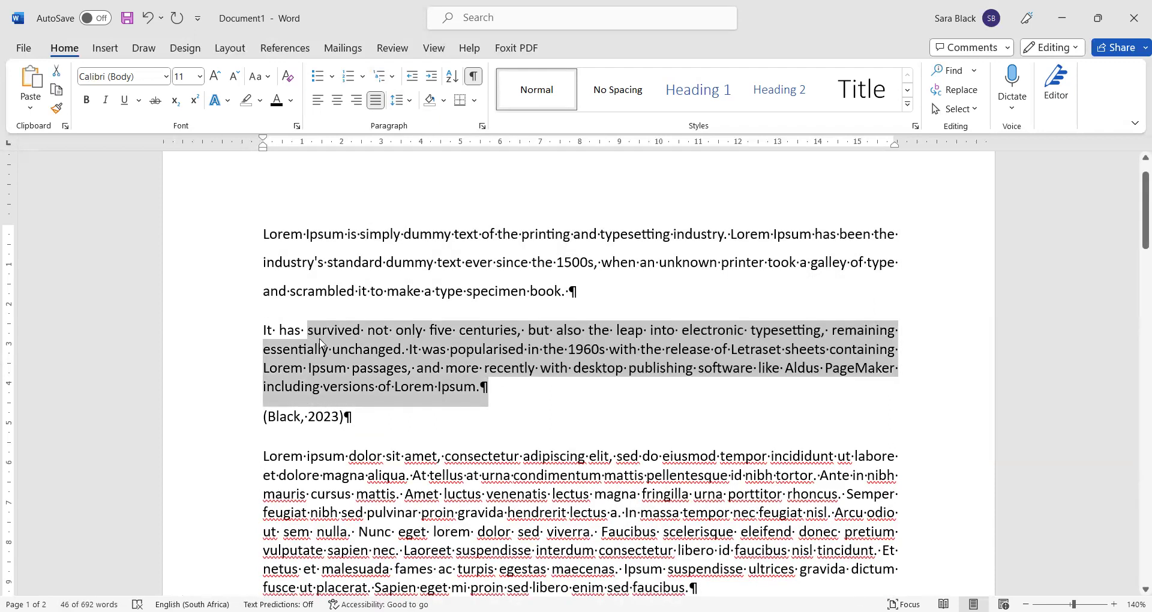
click(409, 105)
click(427, 139)
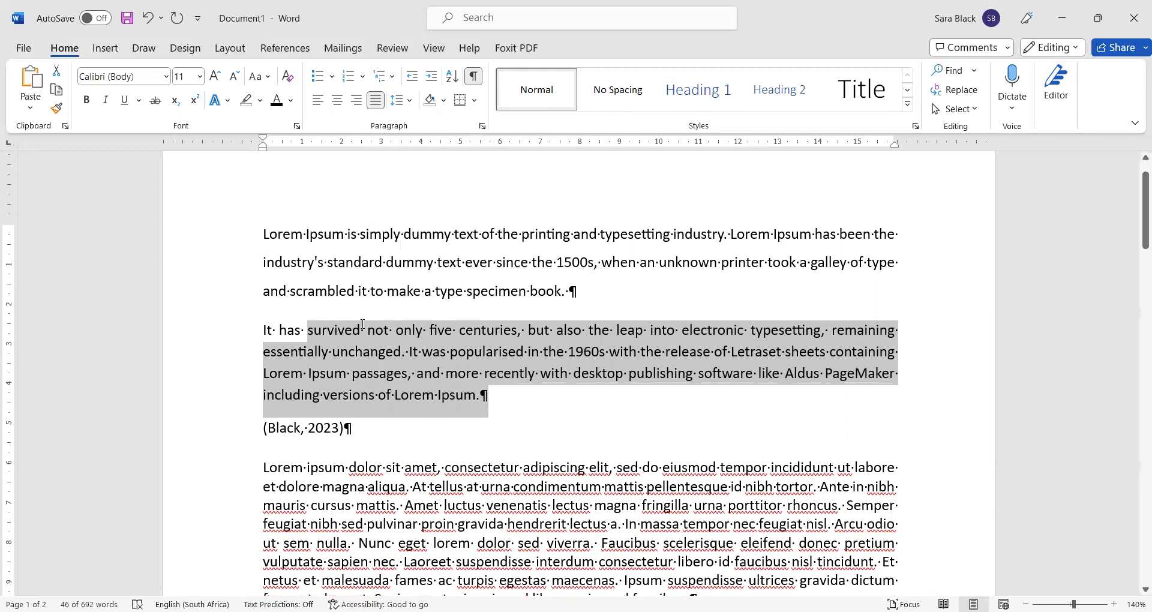
Set the line spacing of the second paragraph, beginning "It has survived", to 1.5.
click(363, 352)
click(409, 100)
click(425, 157)
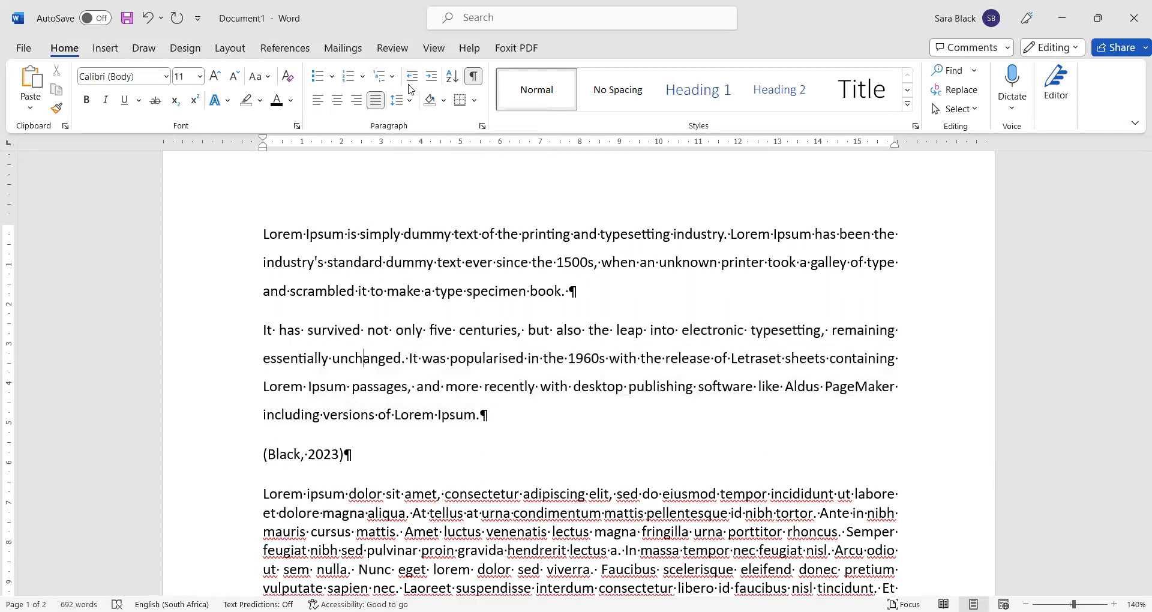
click(568, 387)
click(403, 330)
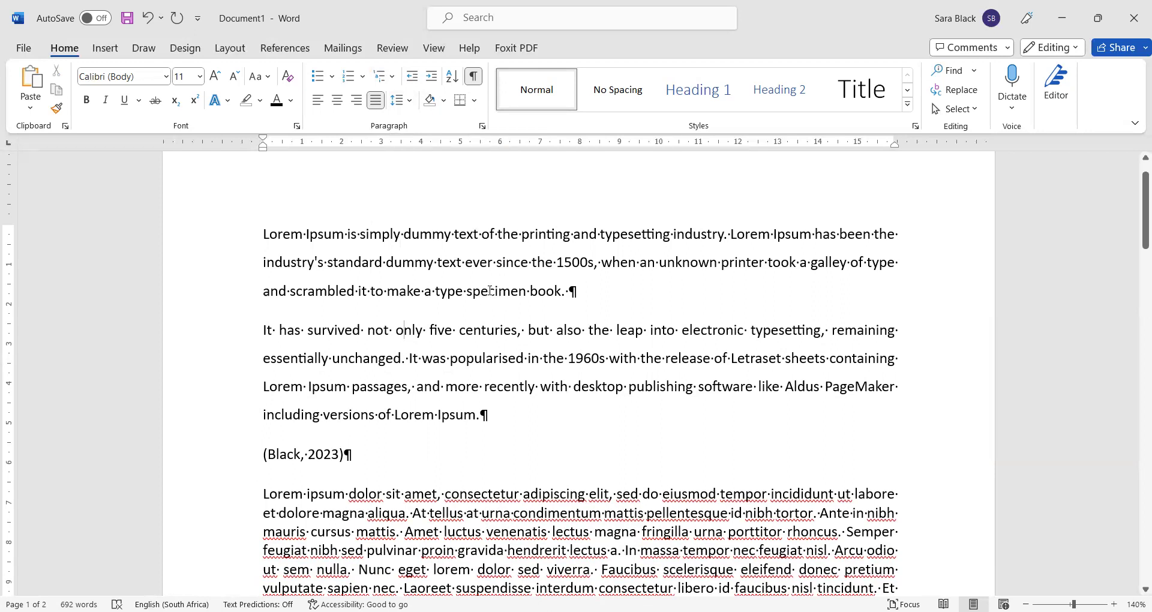
Set the line spacing of the paragraphs beginning "Lorem ipsum dolor sit amet" and "Scelerisque fermentum" to 1.5.
scroll(405, 248, down, 3)
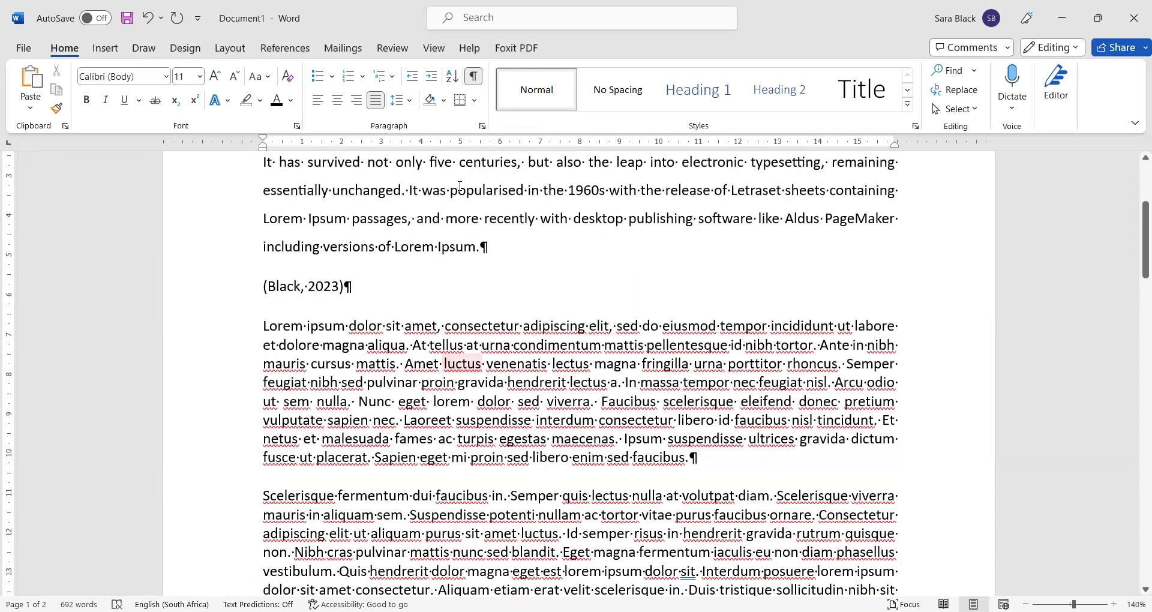
click(467, 363)
click(400, 99)
click(422, 162)
scroll(423, 168, down, 6)
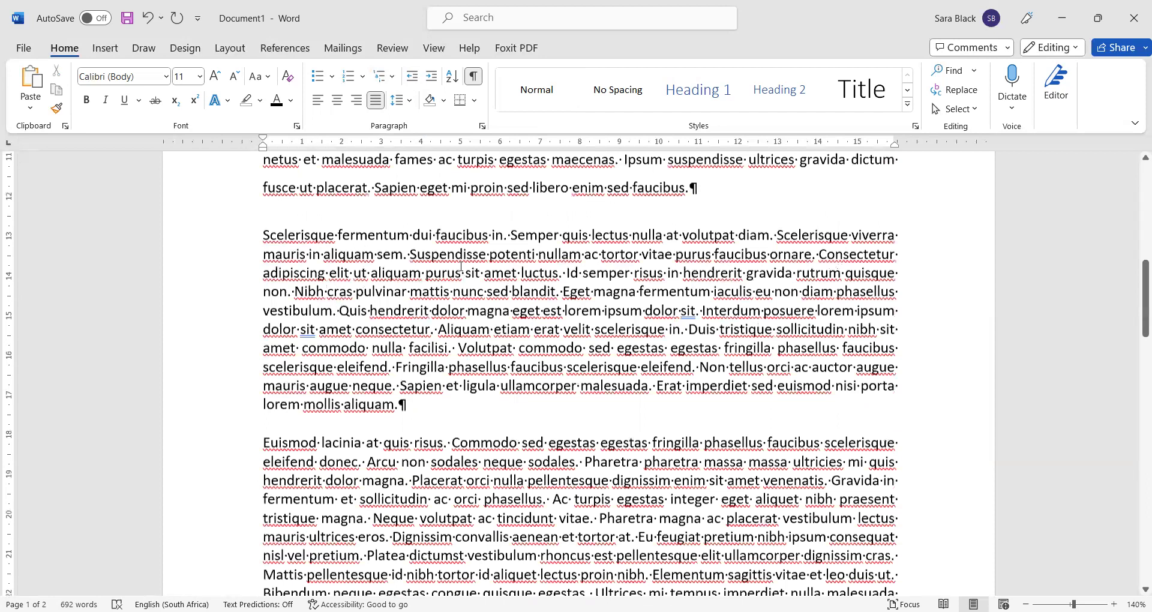
click(408, 103)
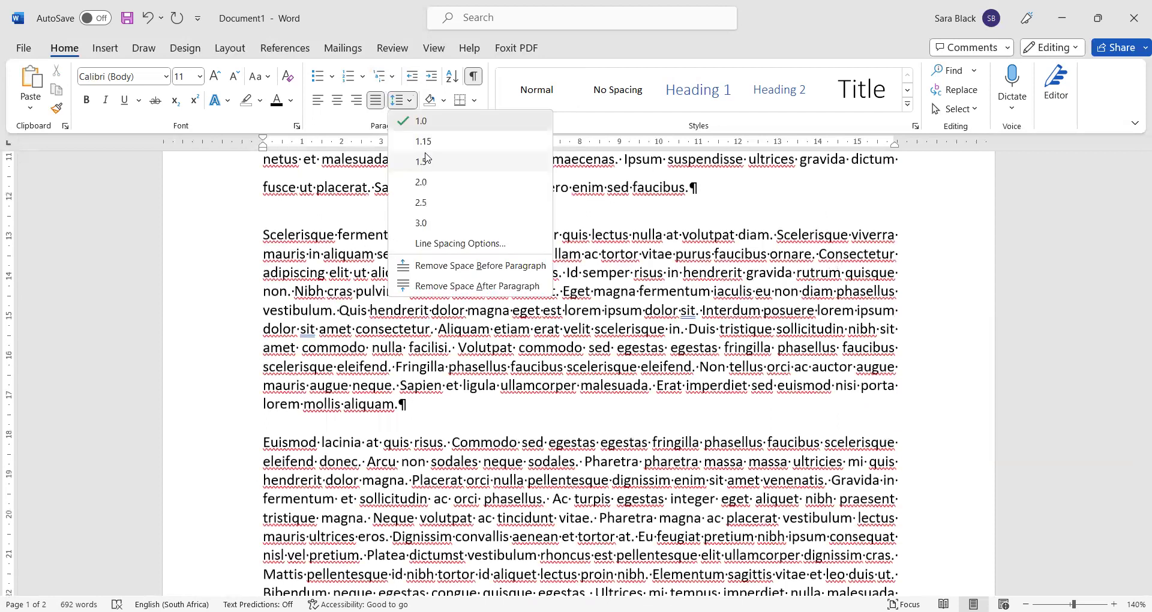
click(422, 162)
scroll(510, 366, down, 3)
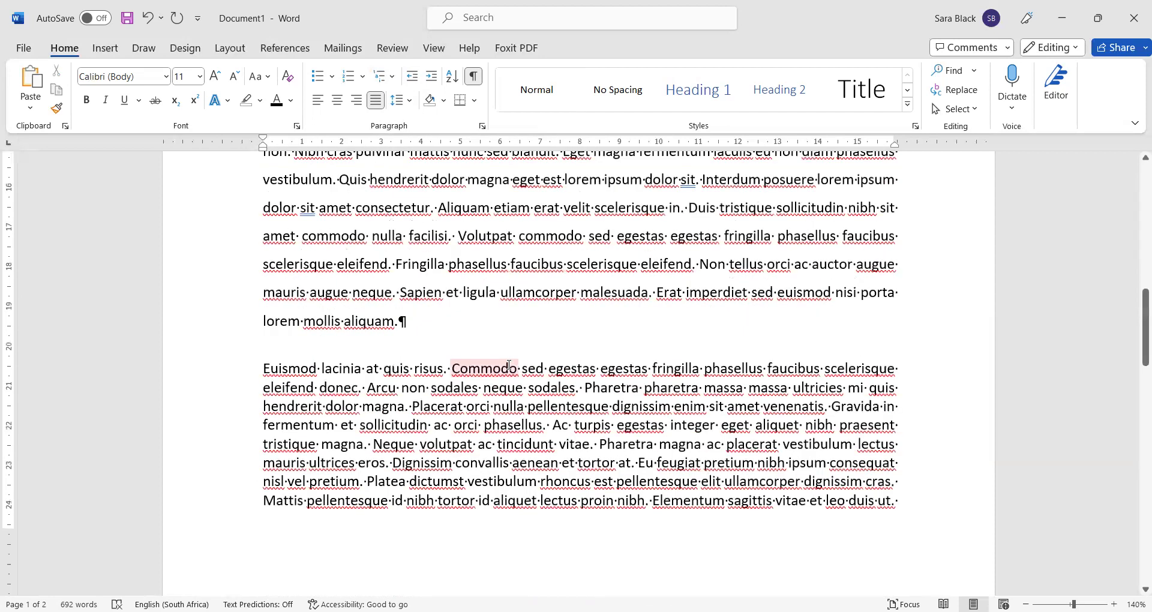
Right-align the short citation line below the second paragraph.
scroll(509, 366, up, 7)
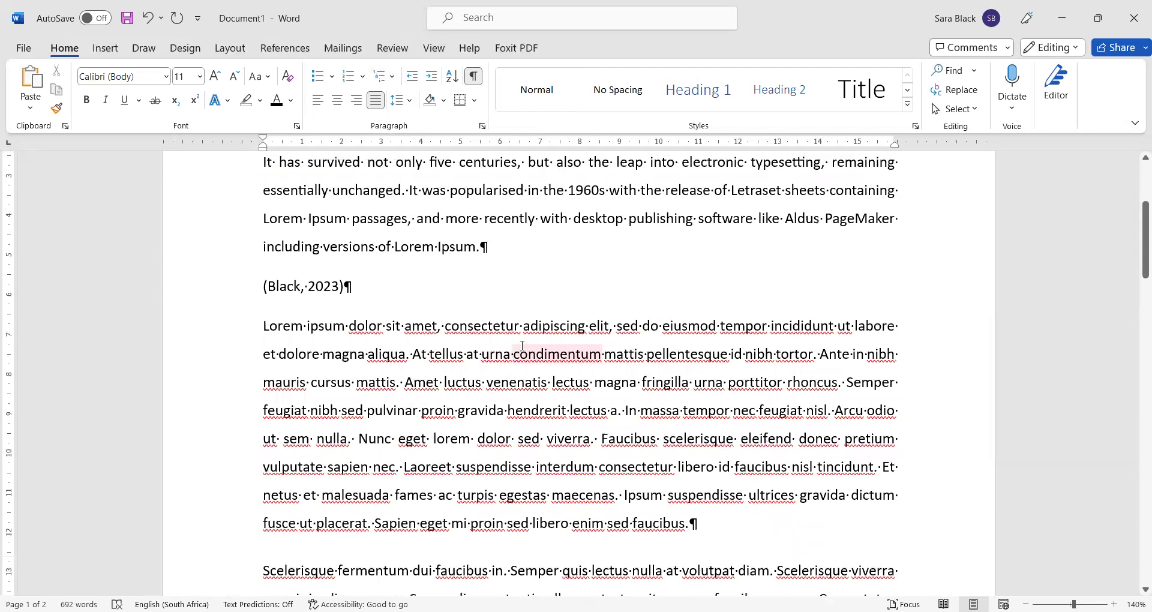
click(332, 285)
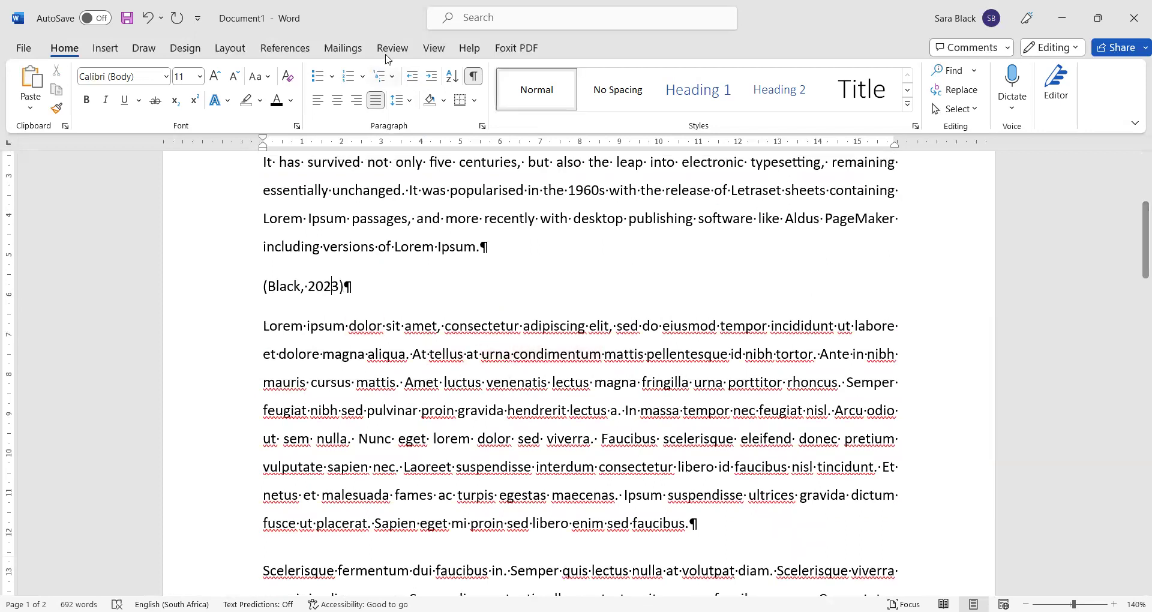
click(356, 100)
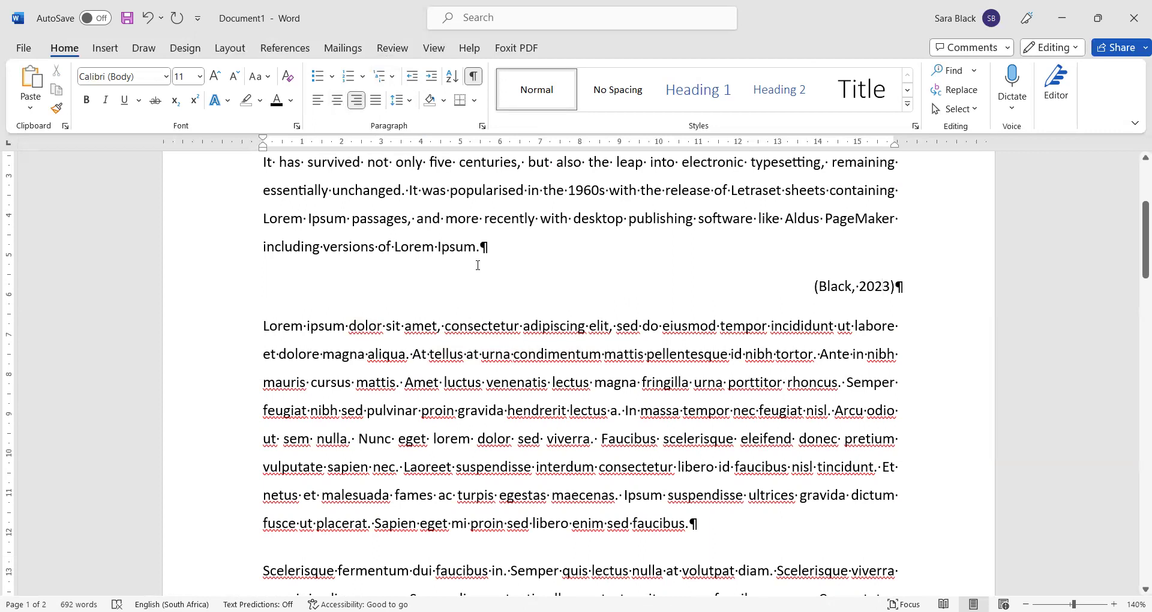
Check the line spacing options of the second paragraph without changing them.
scroll(477, 265, up, 4)
click(495, 331)
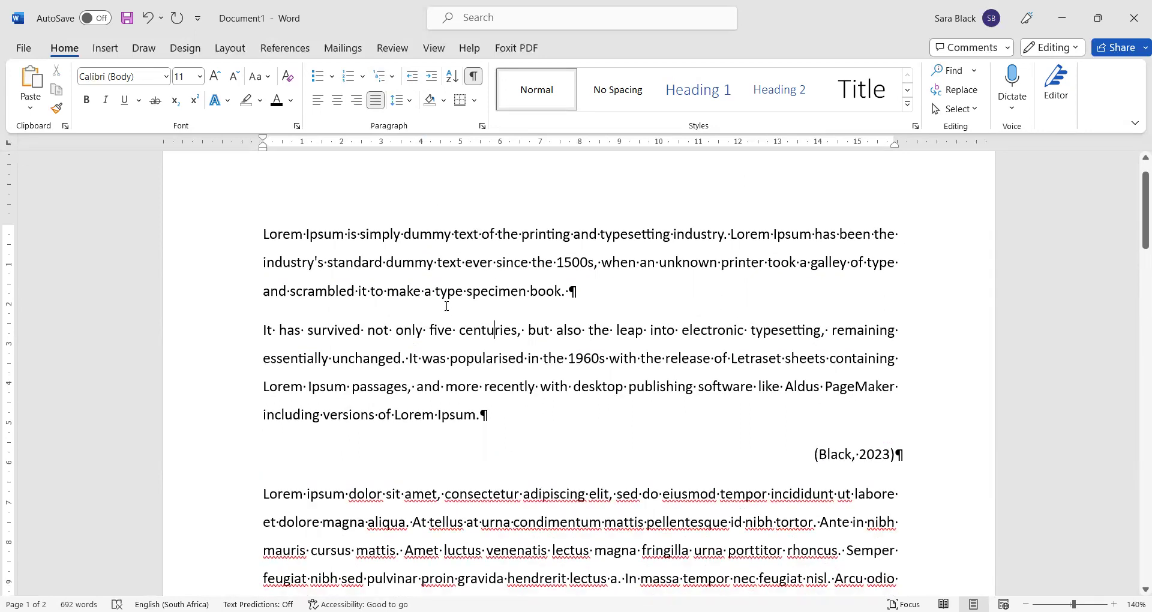
click(412, 101)
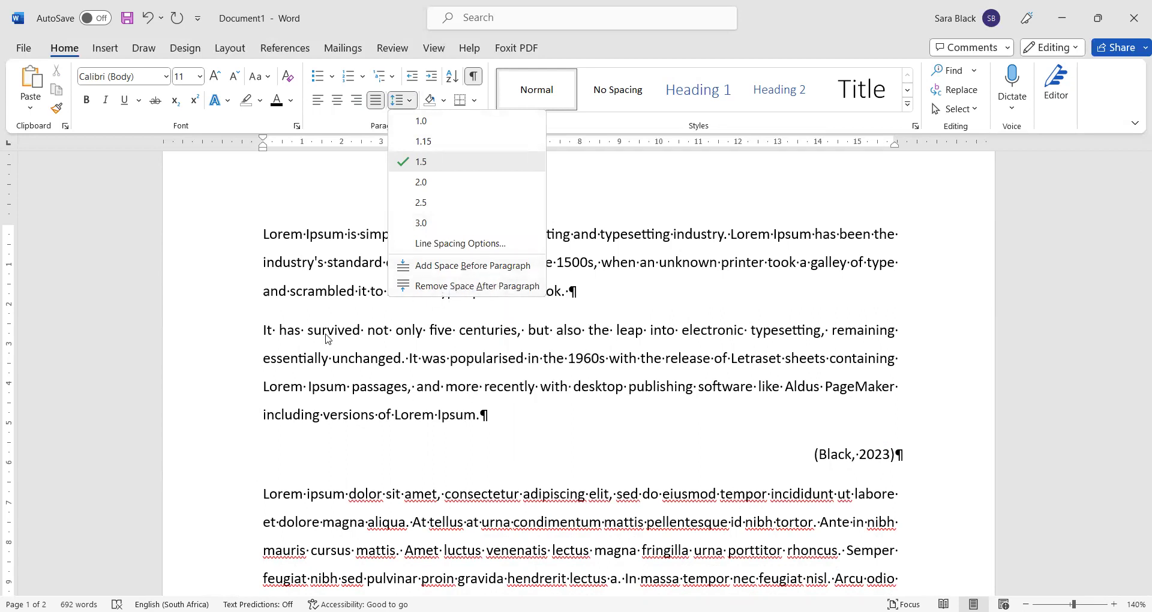
click(331, 298)
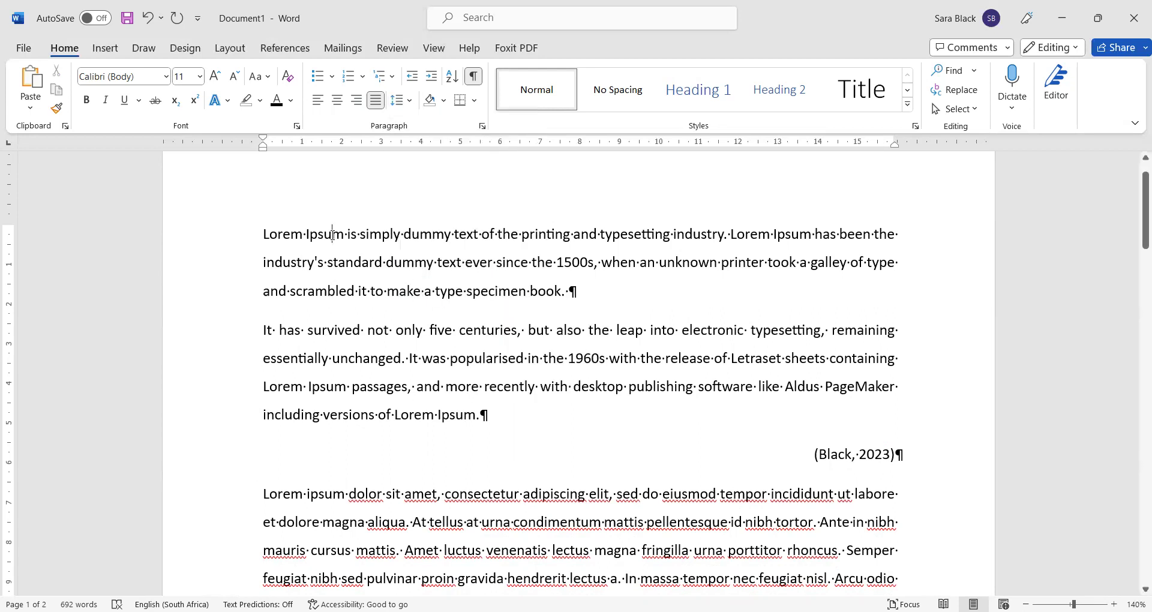
Add six blank lines after the first block of text on page 2 and delete them again.
scroll(351, 326, down, 8)
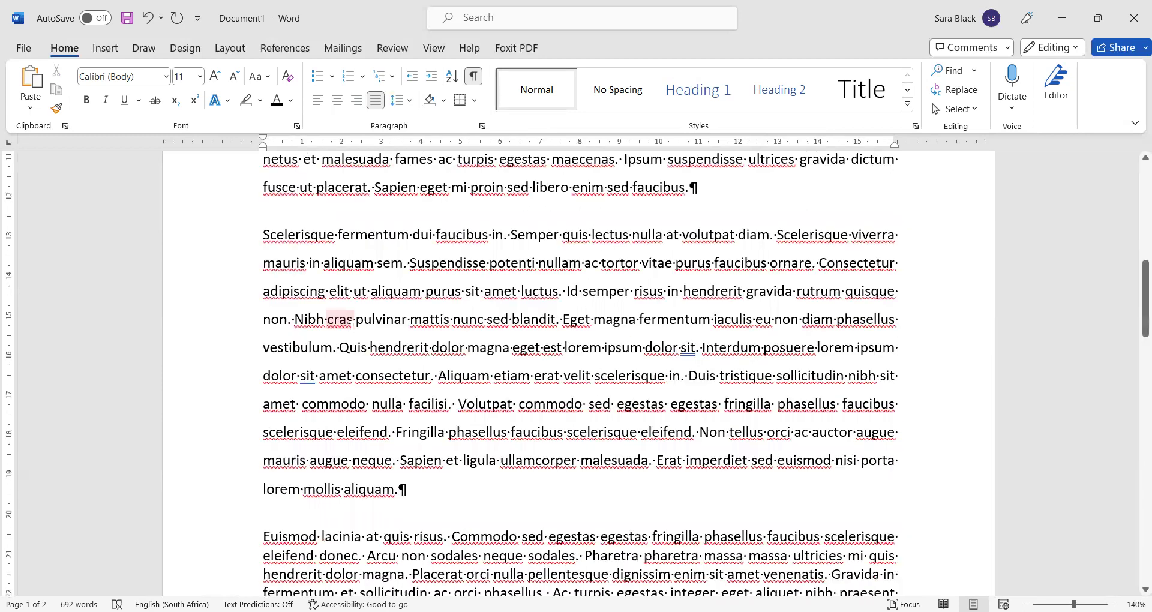
scroll(387, 264, down, 3)
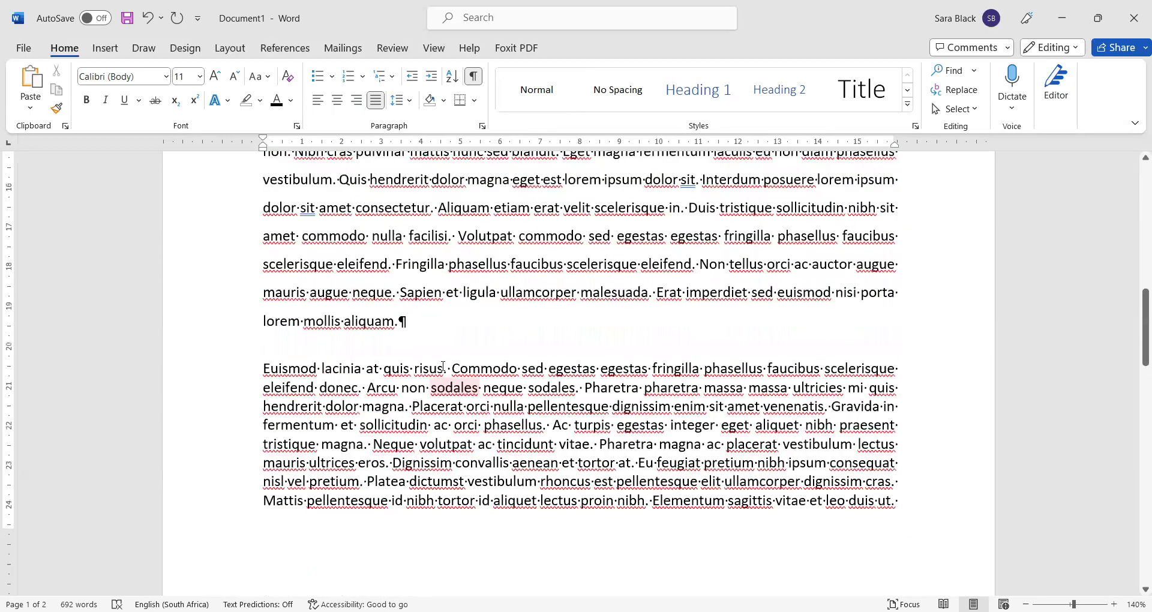
scroll(683, 293, down, 8)
click(772, 270)
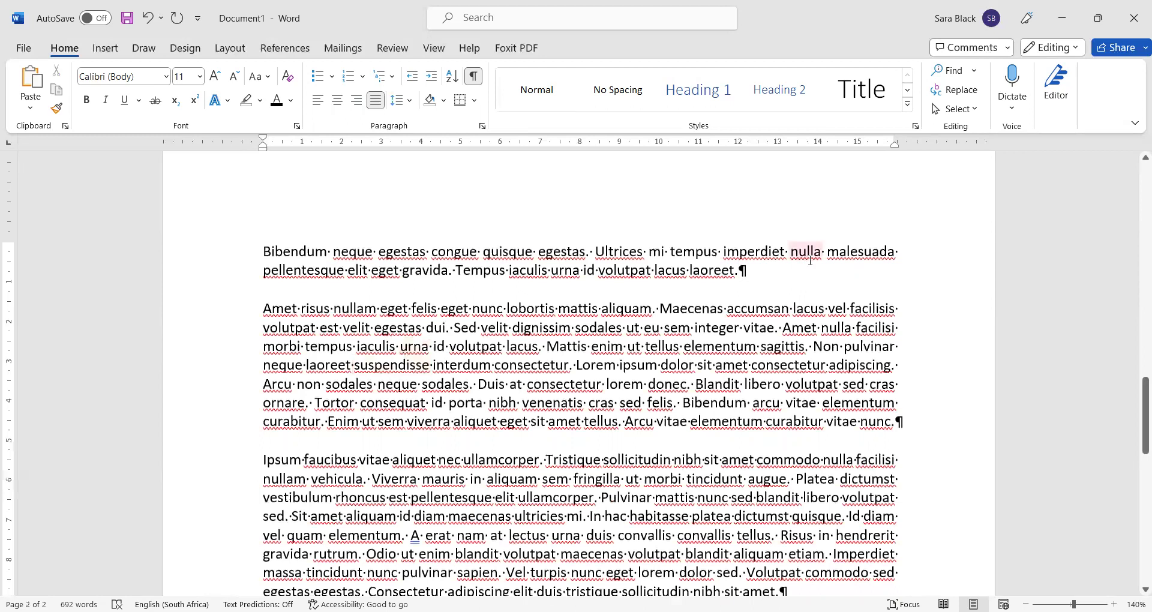
key(Return)
key(Return)
key(Return)
key(Return)
key(Return)
key(Return)
key(BackSpace)
key(BackSpace)
key(BackSpace)
key(BackSpace)
key(BackSpace)
key(BackSpace)
click(490, 252)
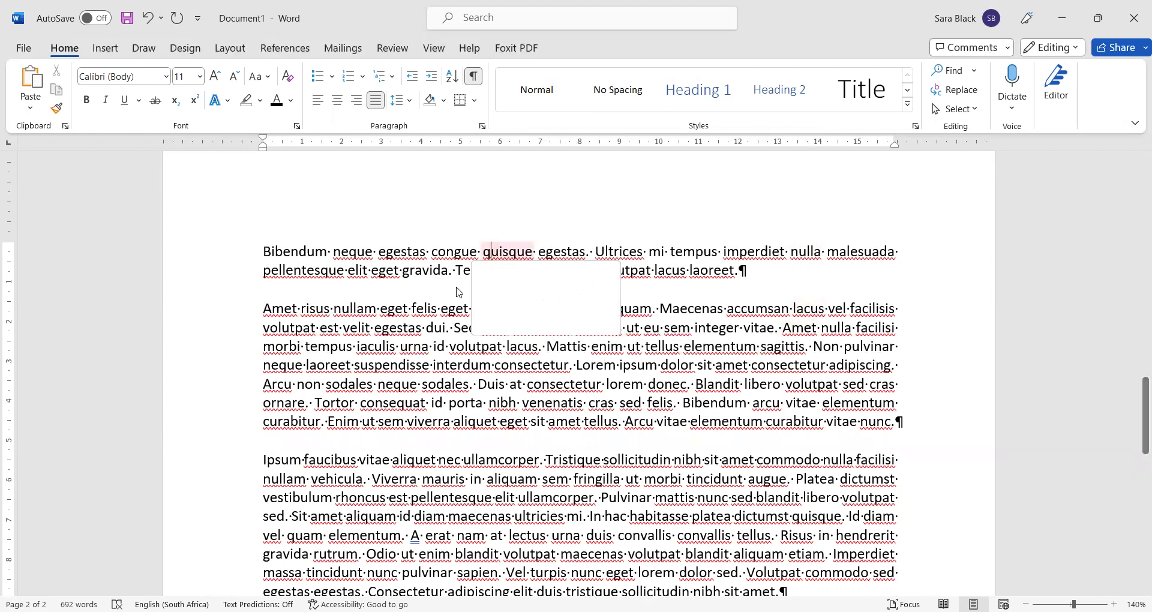
click(339, 285)
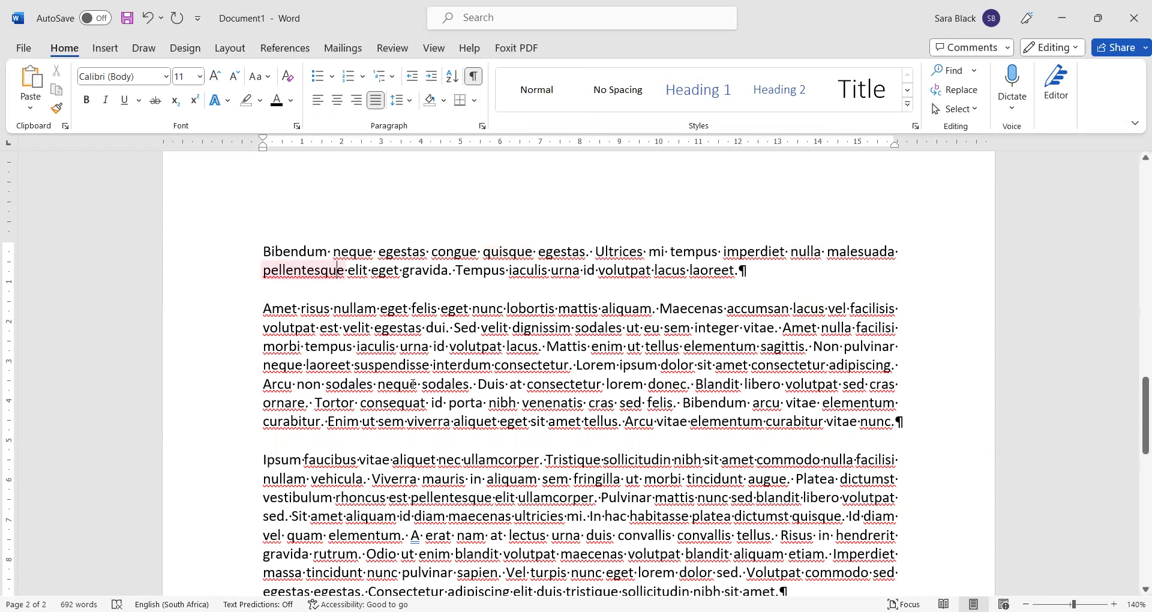
Select across the three paragraphs on page 2 and set their spacing before and after to 0 pt.
drag(265, 251, 602, 497)
click(482, 126)
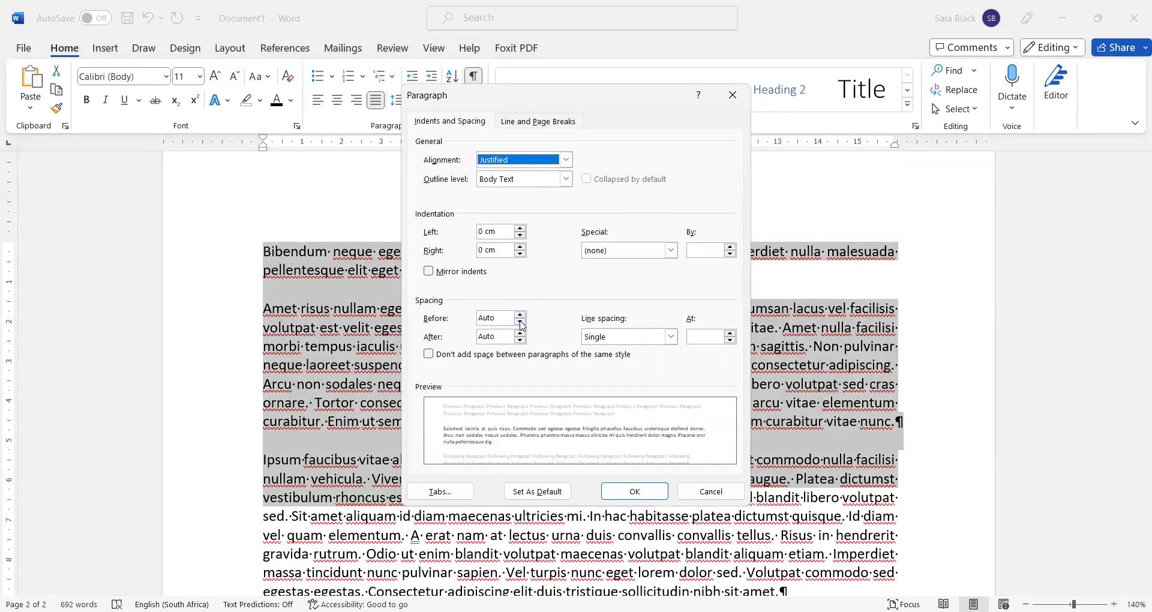
click(521, 322)
click(520, 323)
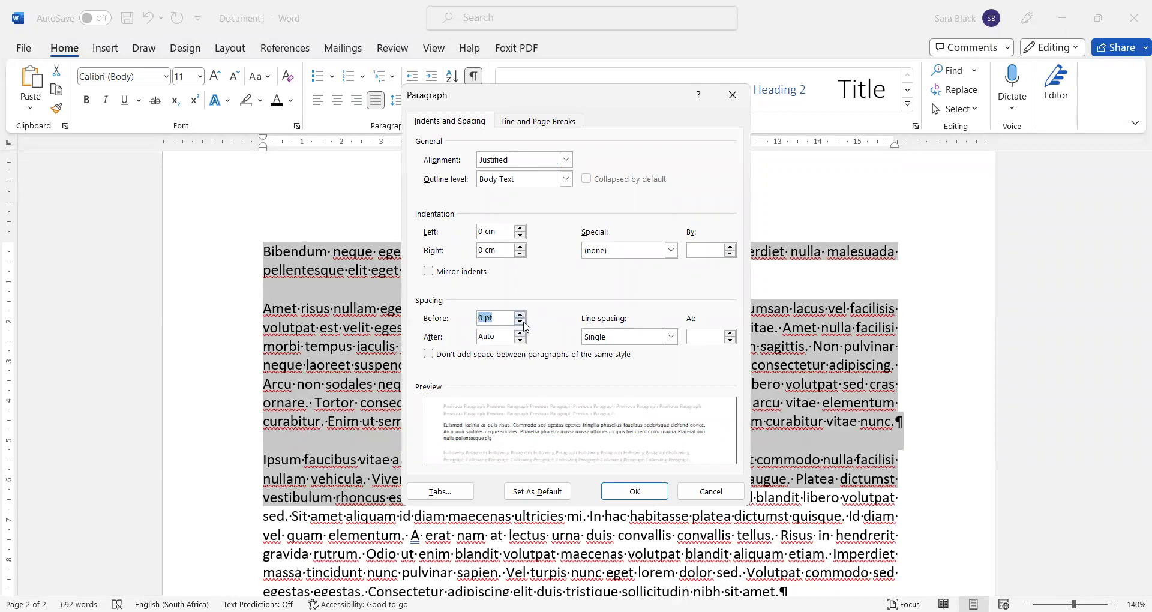
click(520, 340)
click(624, 495)
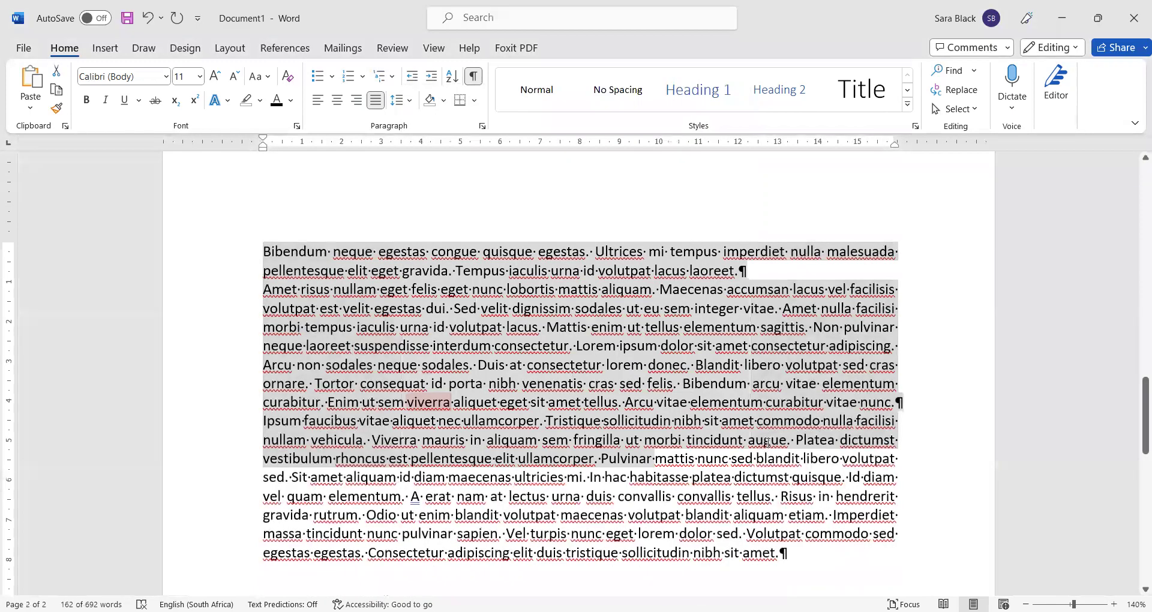
click(766, 440)
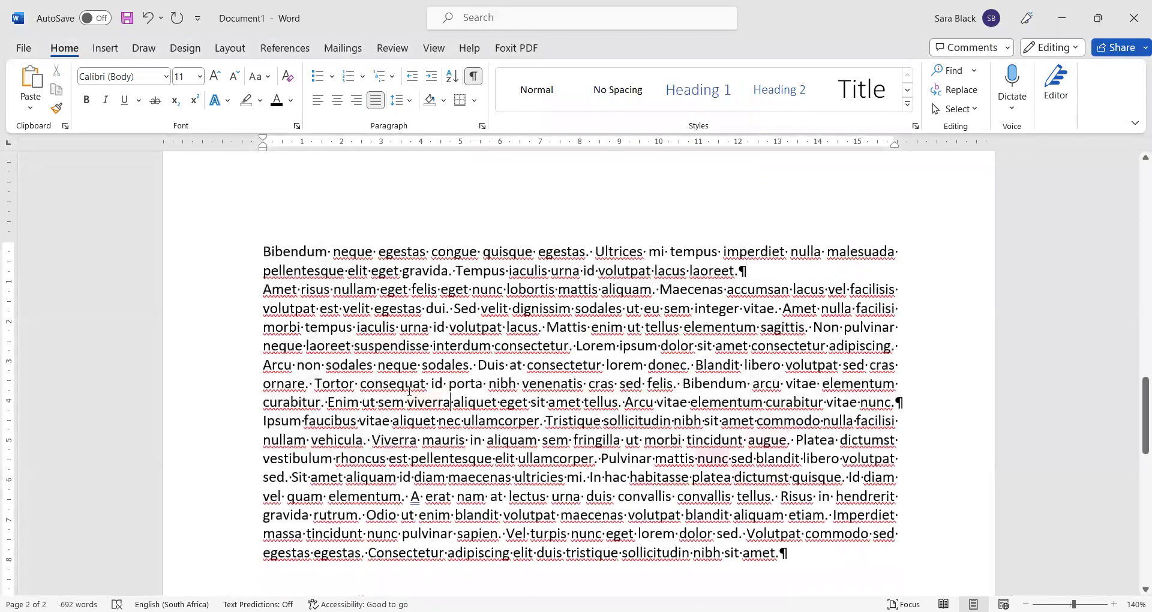
drag(906, 396, 753, 384)
click(904, 400)
scroll(845, 404, down, 4)
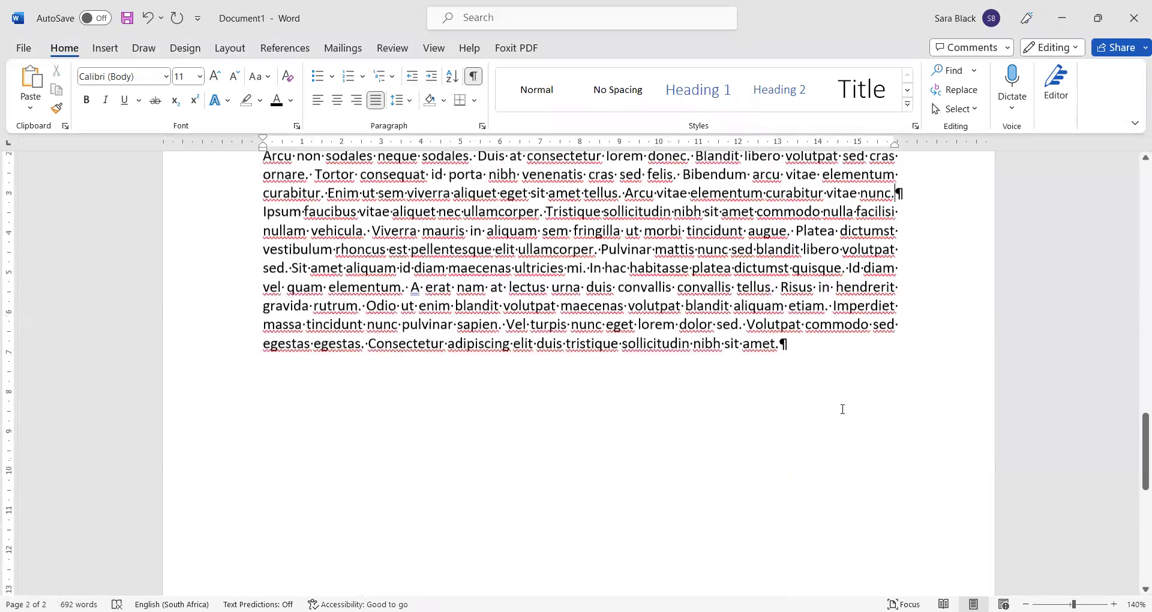
scroll(841, 406, up, 4)
Add a final paragraph reading "My next line of text will be extremely close to the previous paragraph, making this very difficult for my".
click(804, 547)
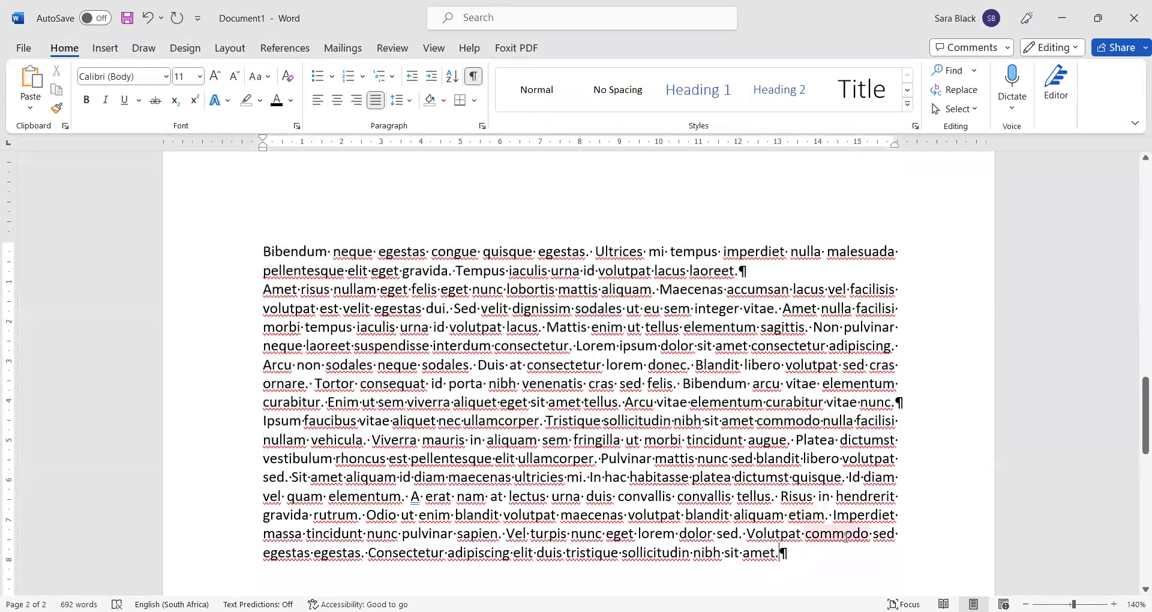
key(Return)
text(My nex)
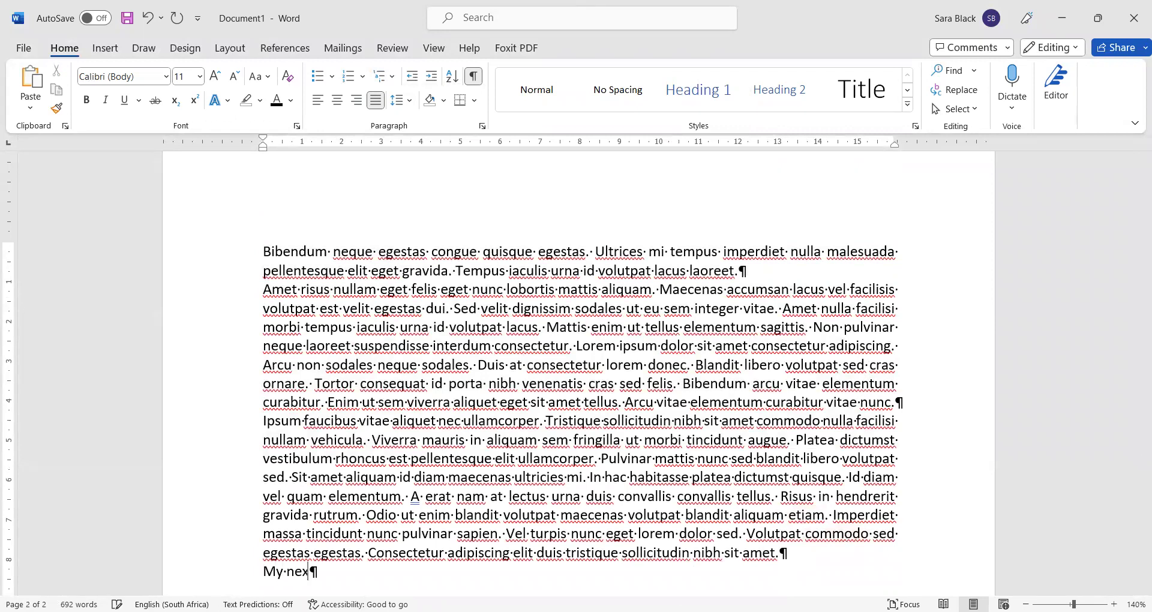
text(t line of text wi)
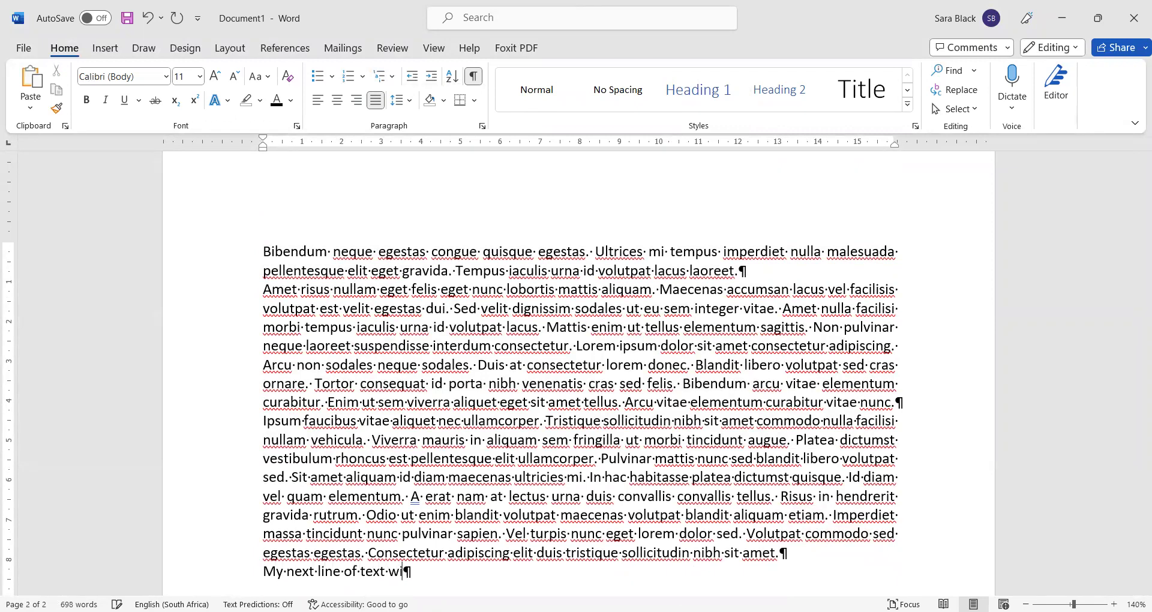
text(ll be extremely clo)
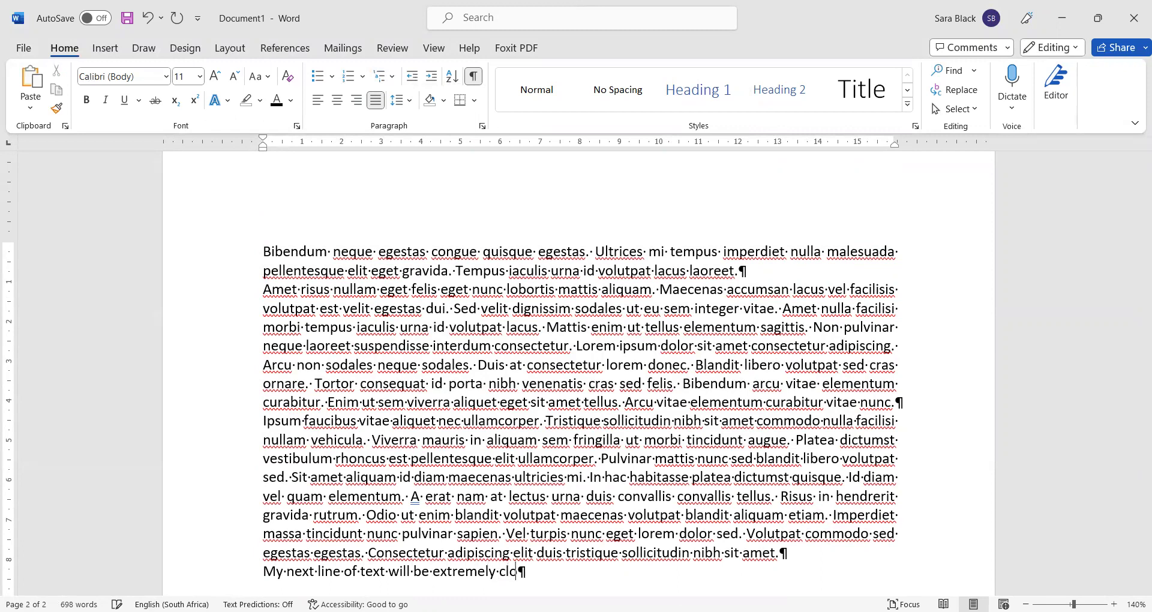
text(se to the previous para)
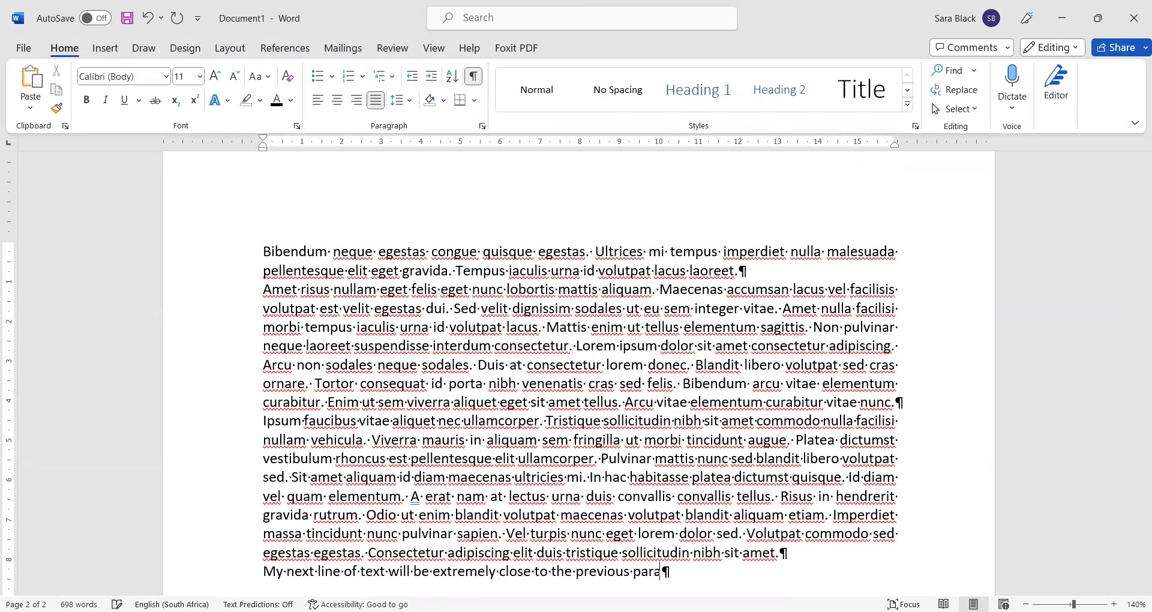
text(graph, making this v)
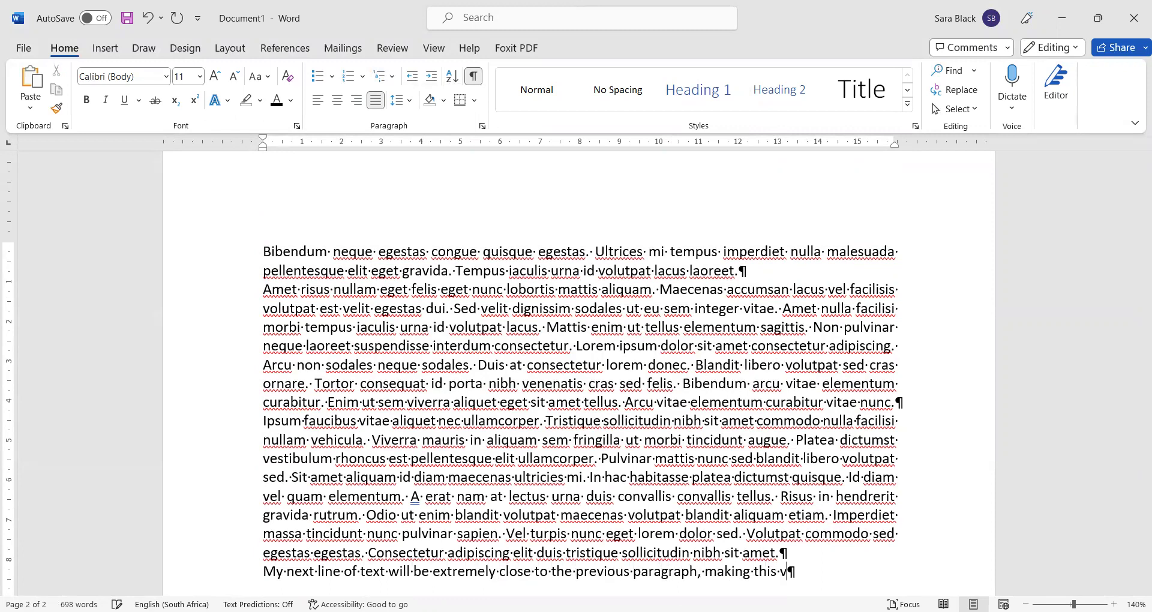
text(ery difficult for my read)
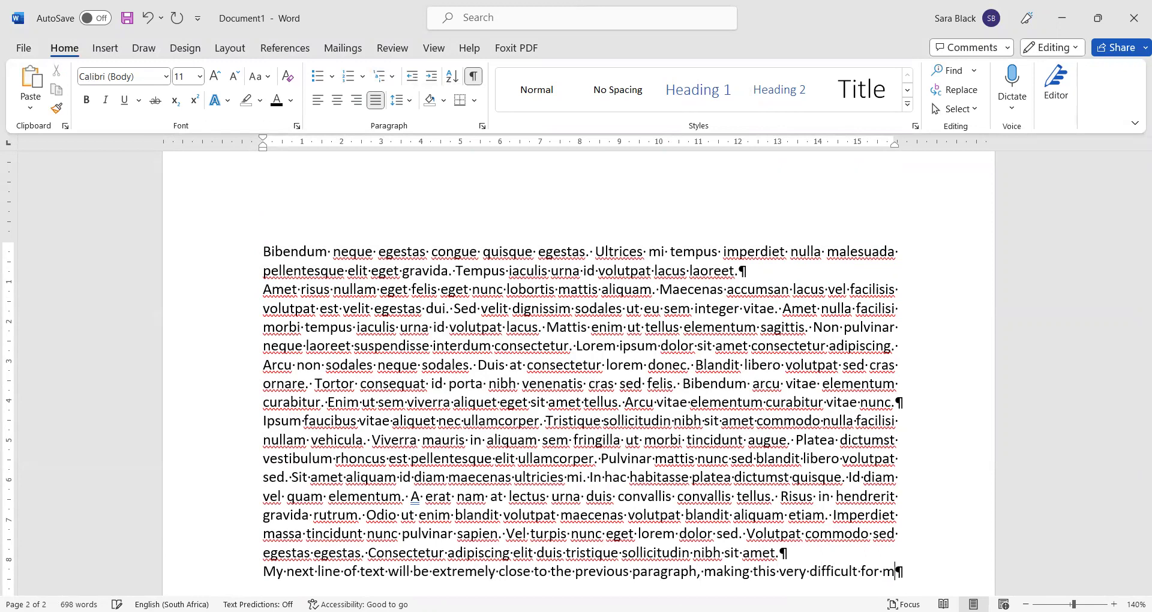
key(BackSpace)
key(BackSpace)
key(BackSpace)
key(BackSpace)
End the paragraph with "poor reader who is probably old, and not a little bit grumpy because they've already read 100s of pages of badly formatted text today.".
text(poor reader)
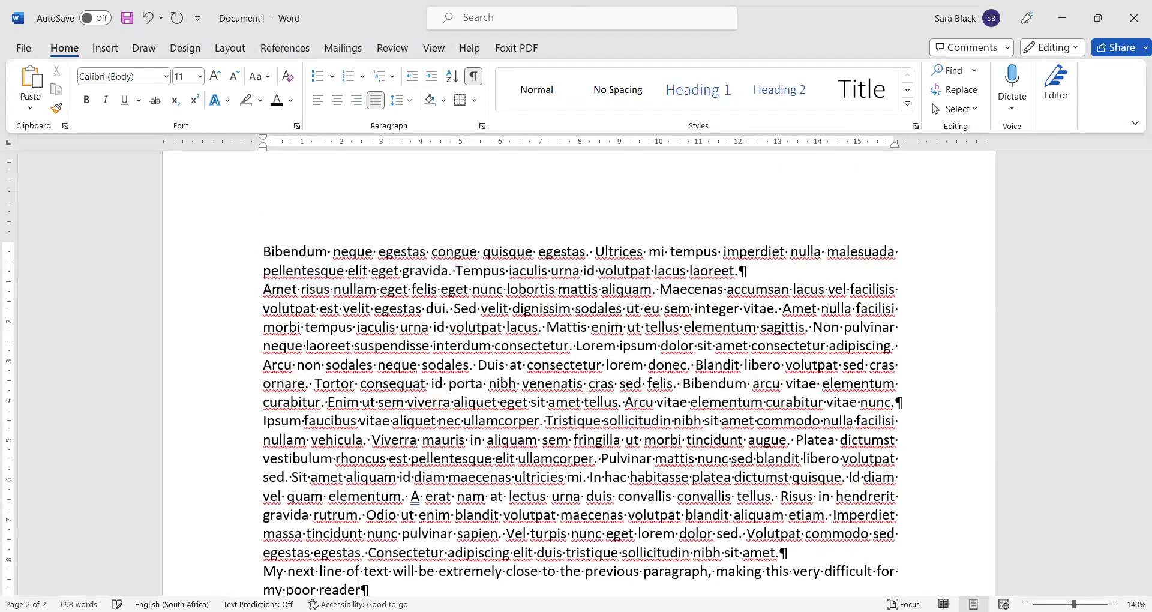
text( who is probably )
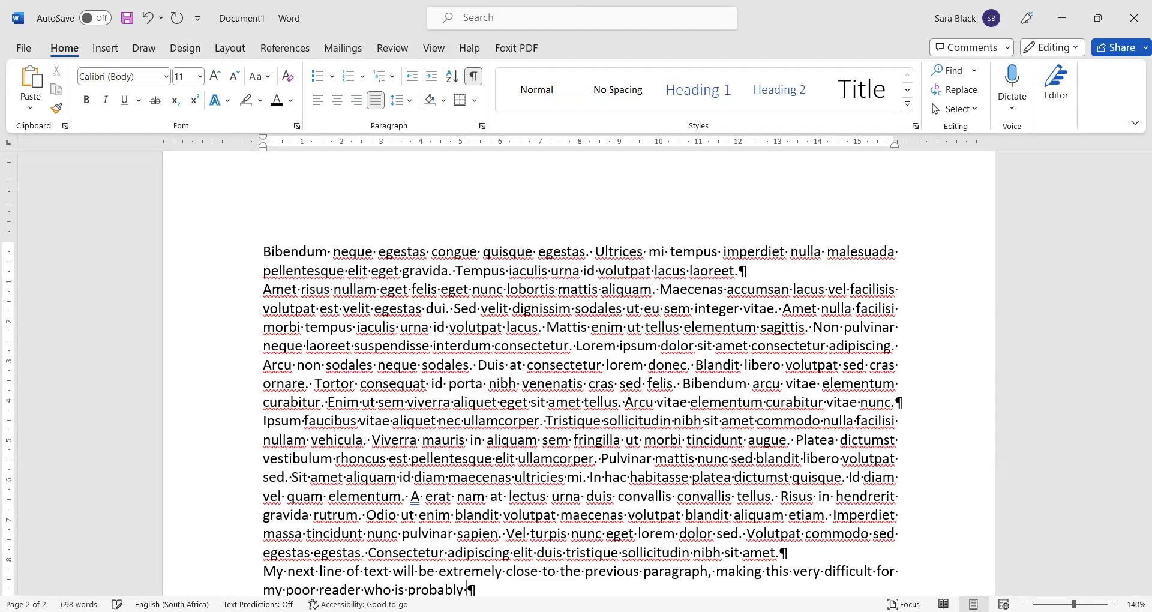
text(old, and not a littl)
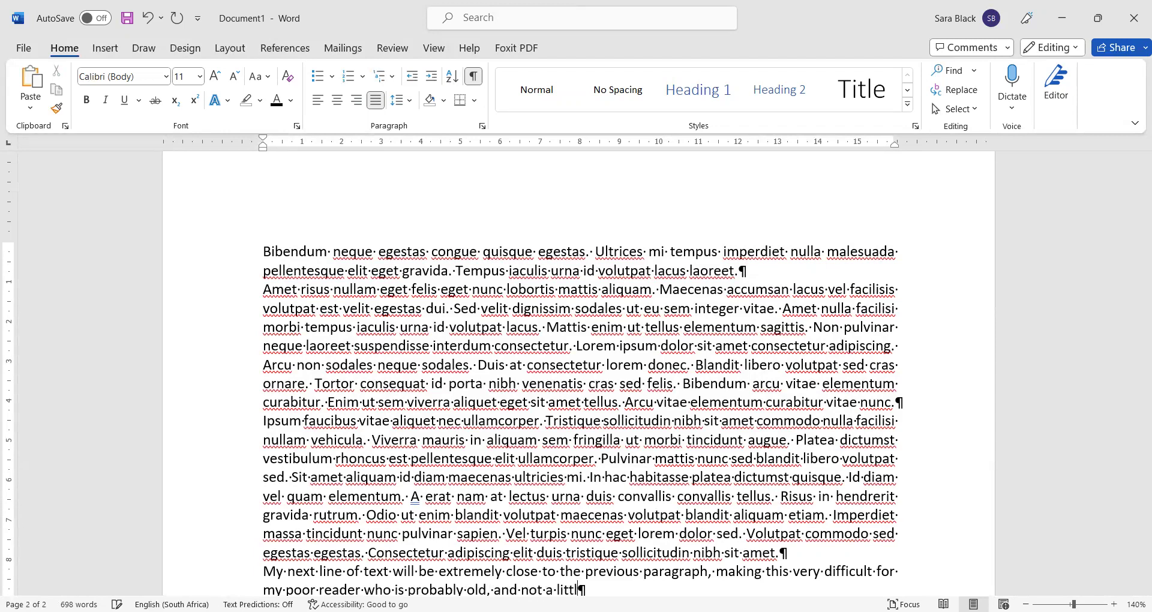
text(e bit grumpy because they)
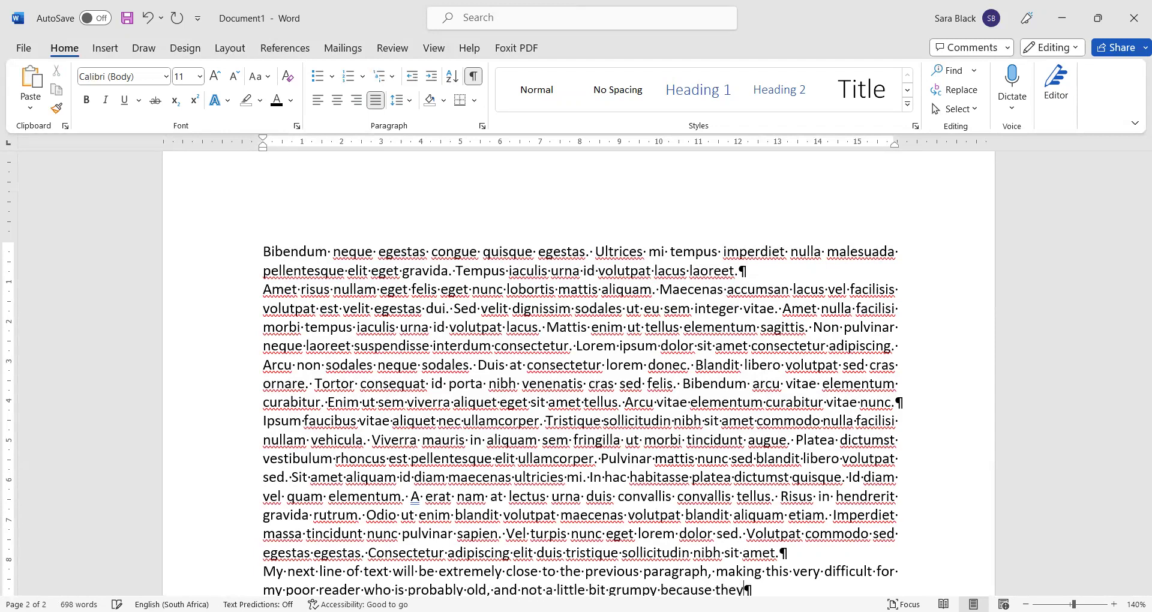
text('ve already re)
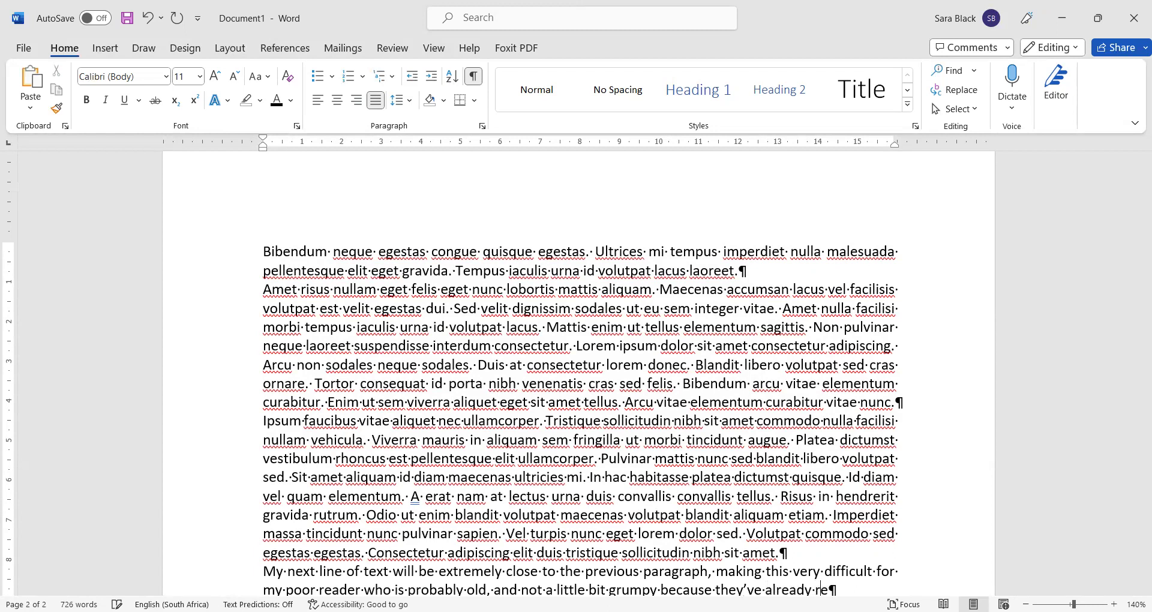
text(ad 100s of pag)
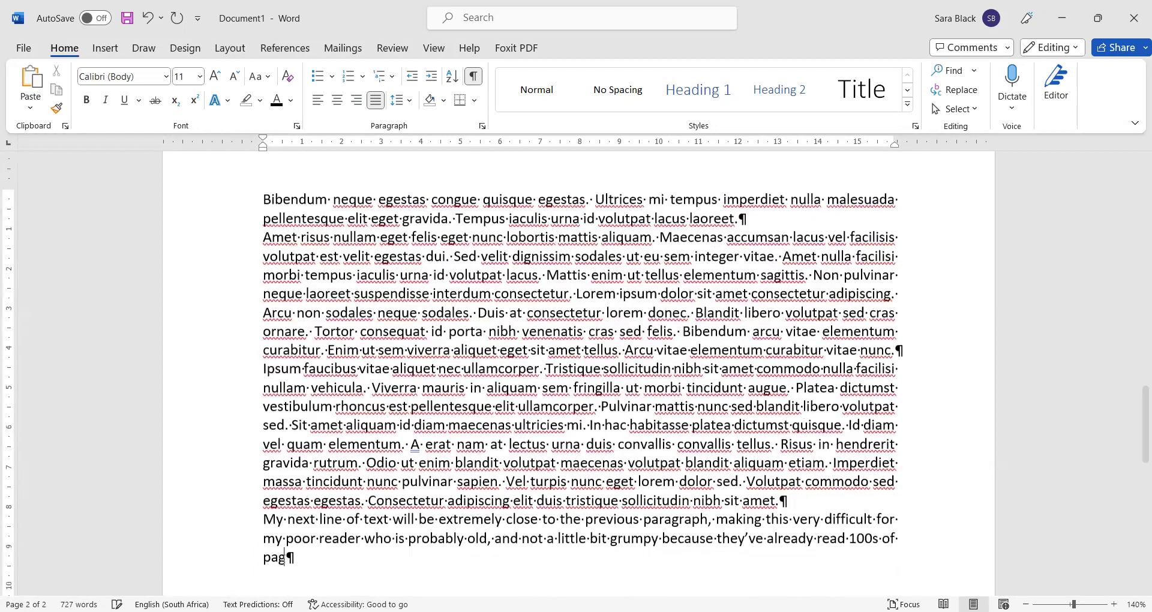
text(es of badly forma)
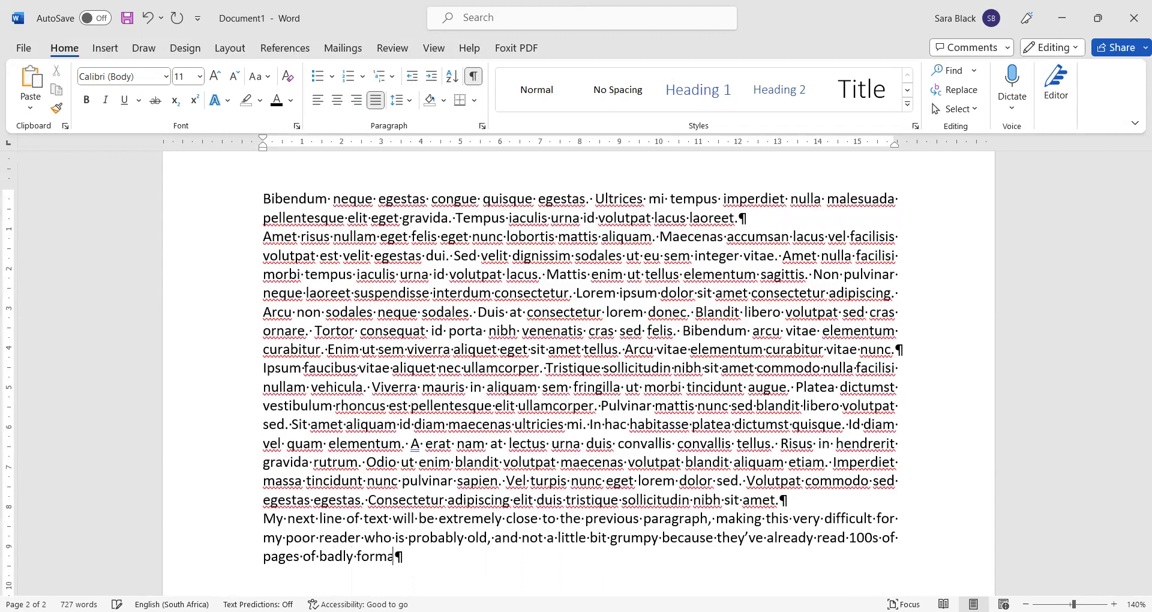
text(tted text today.)
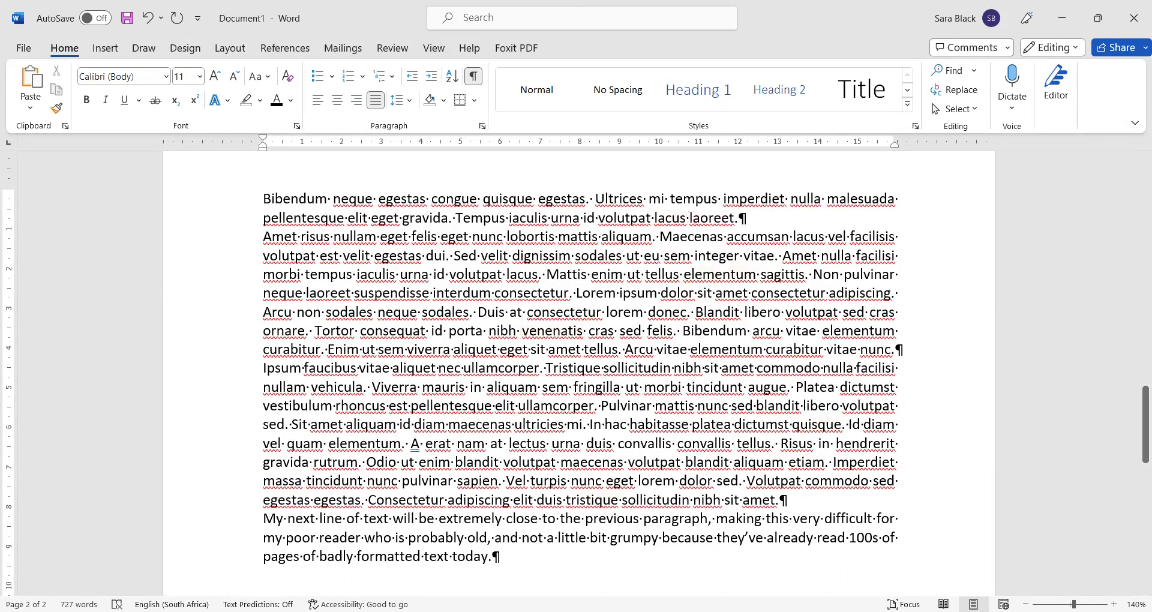
Insert one blank line between each of the four paragraphs on page 2.
key(Return)
key(Return)
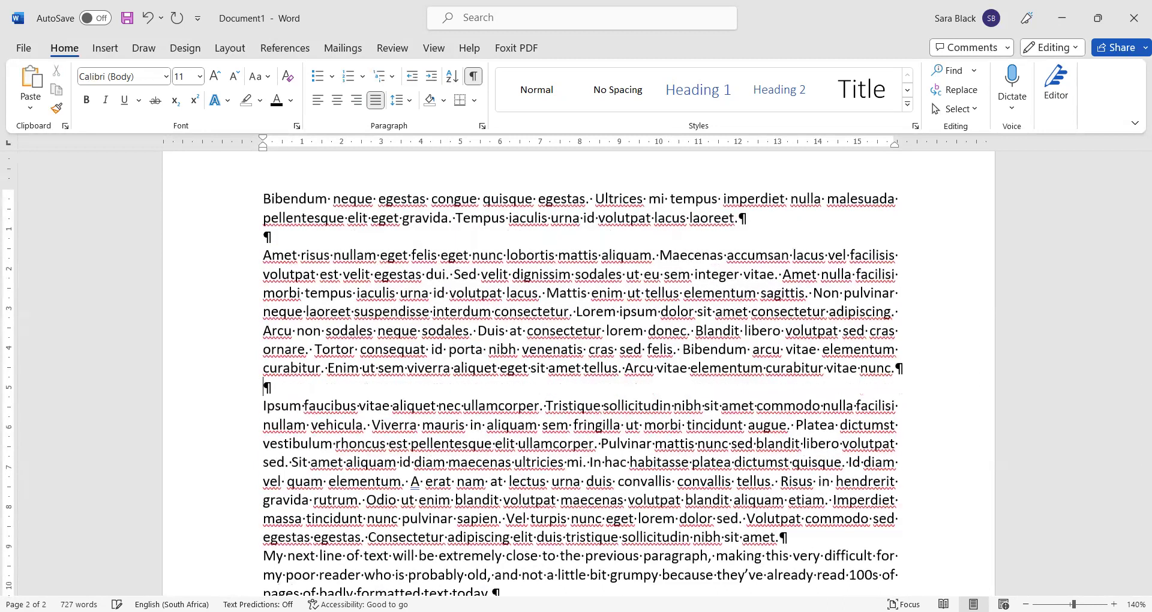
click(870, 538)
key(Return)
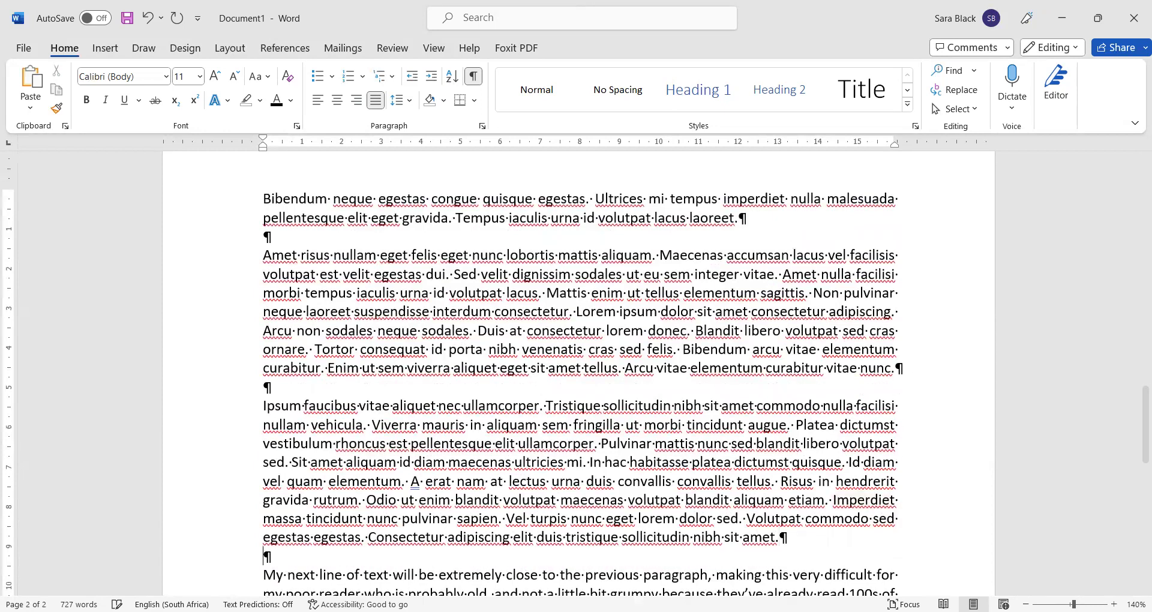
scroll(792, 497, down, 3)
scroll(793, 497, up, 3)
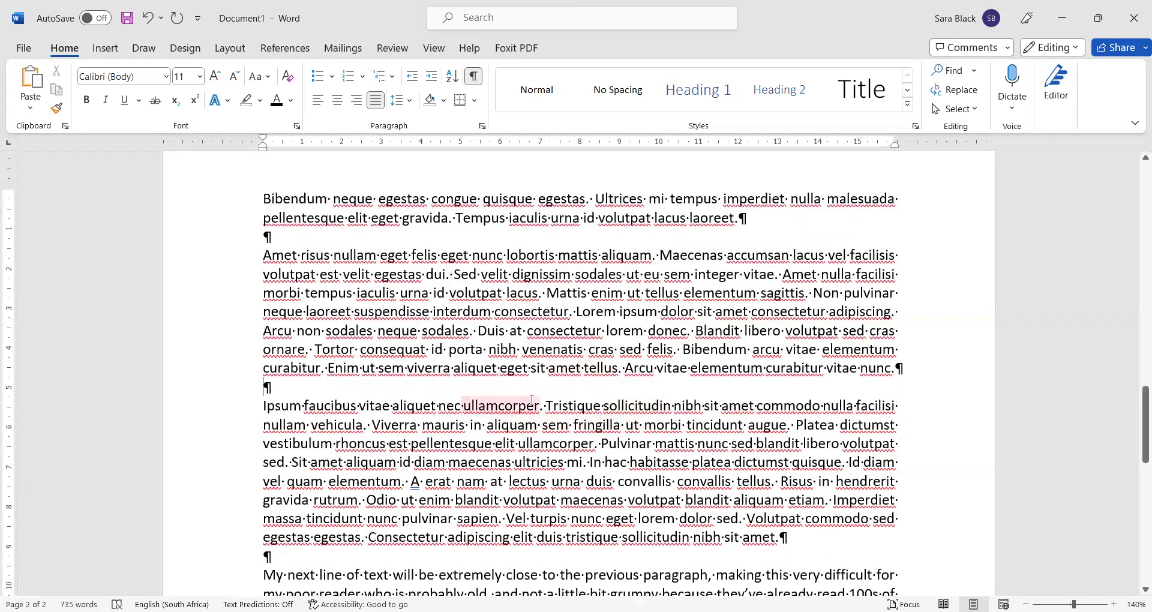
Add a second blank line to each gap between the paragraphs on page 2.
scroll(460, 286, up, 5)
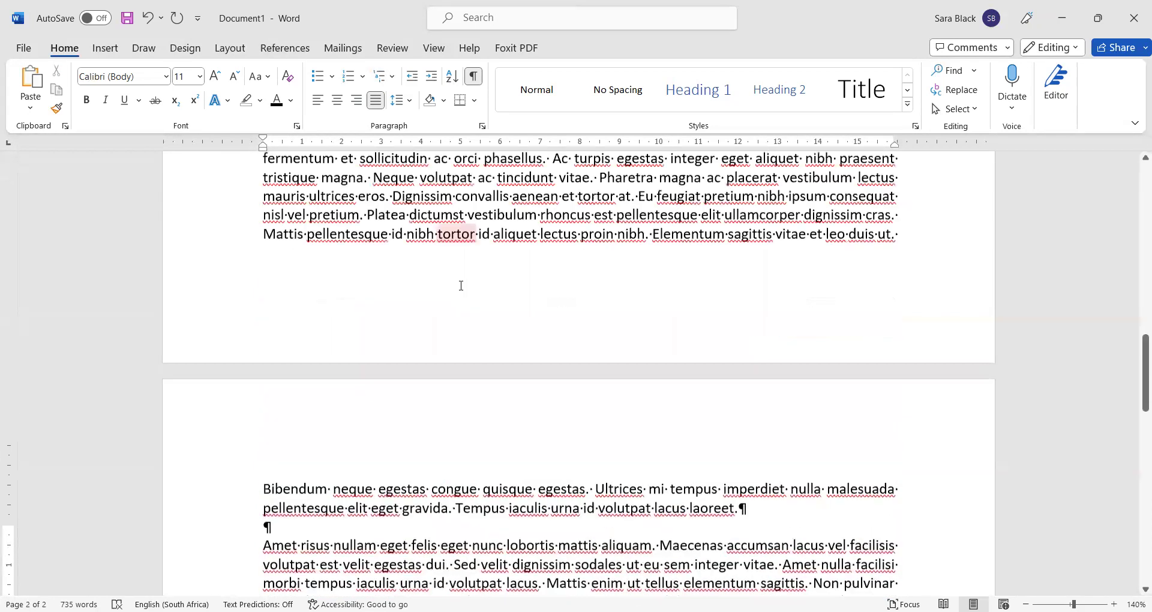
scroll(461, 286, down, 5)
key(Return)
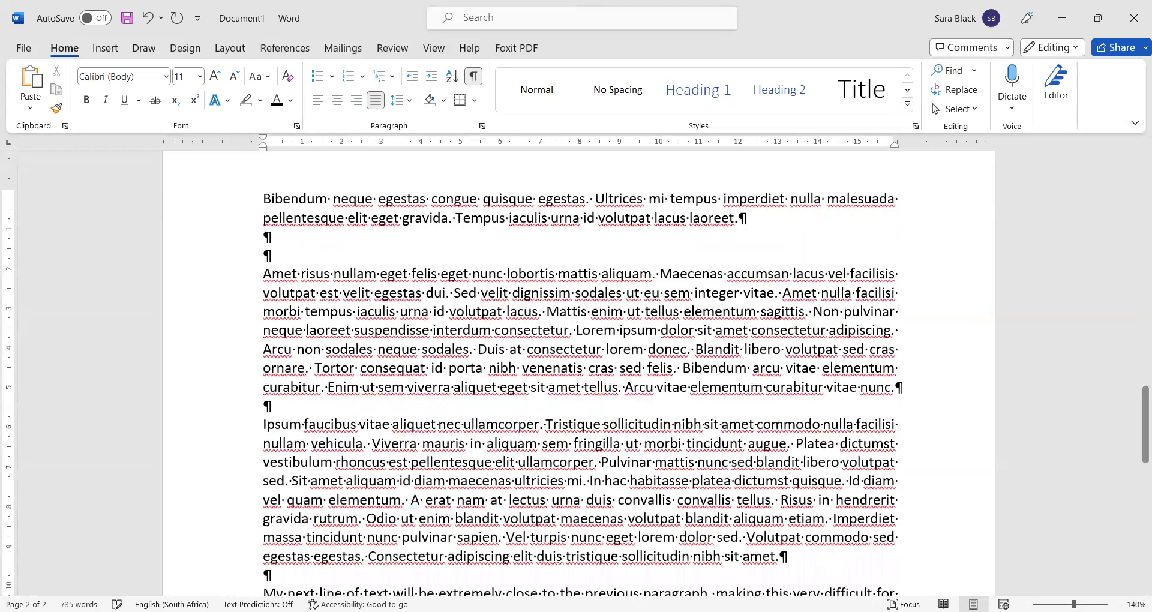
click(537, 404)
key(Return)
scroll(486, 430, down, 3)
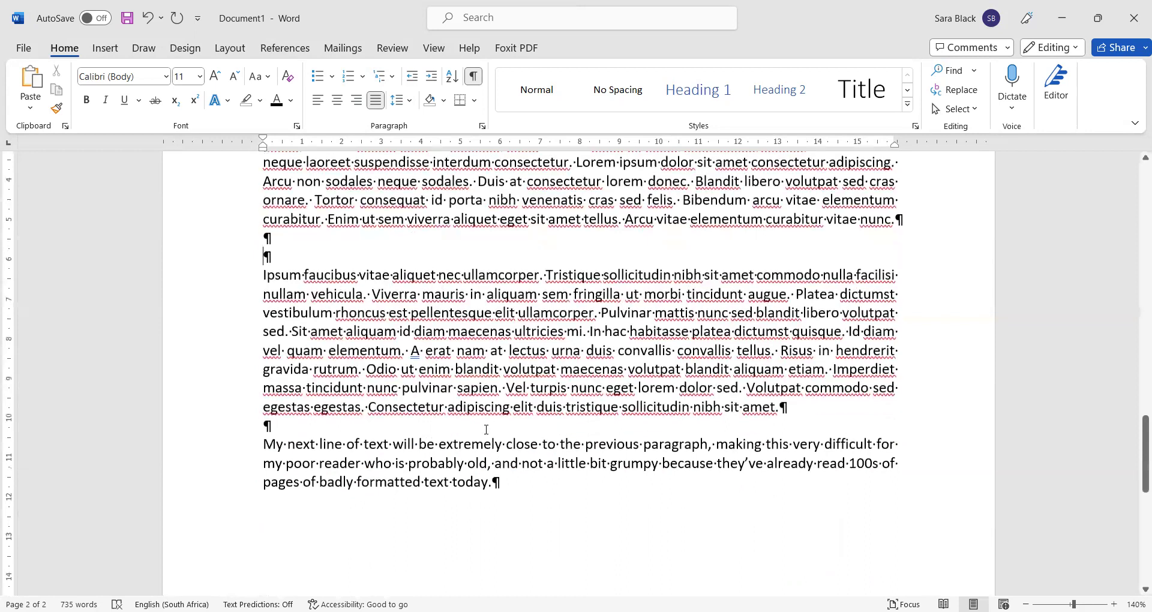
key(Return)
scroll(541, 438, up, 6)
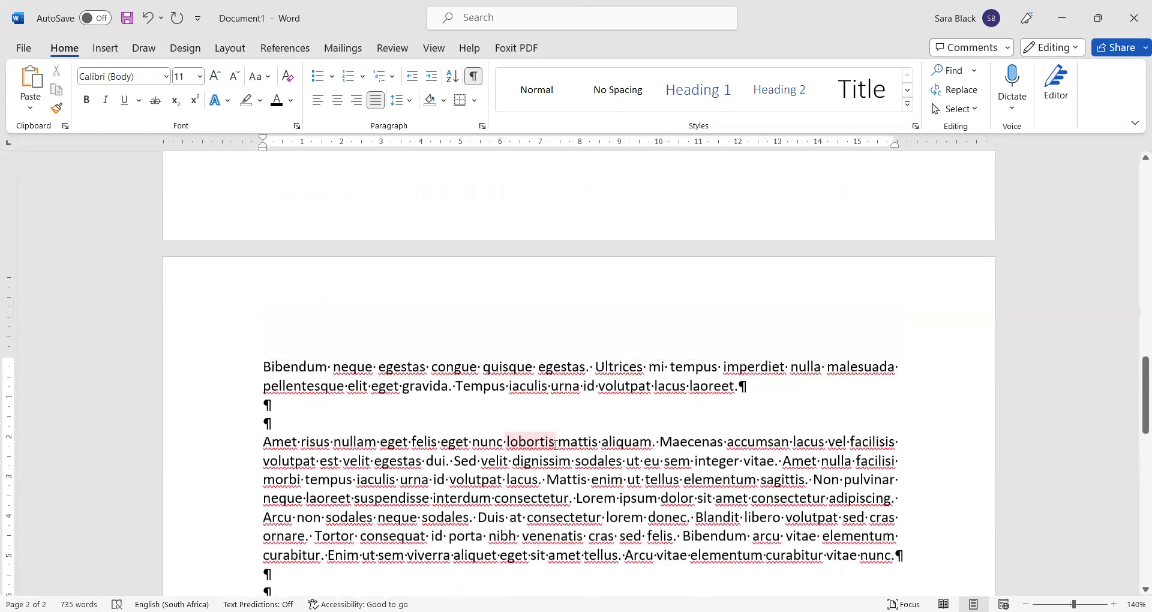
scroll(554, 435, down, 6)
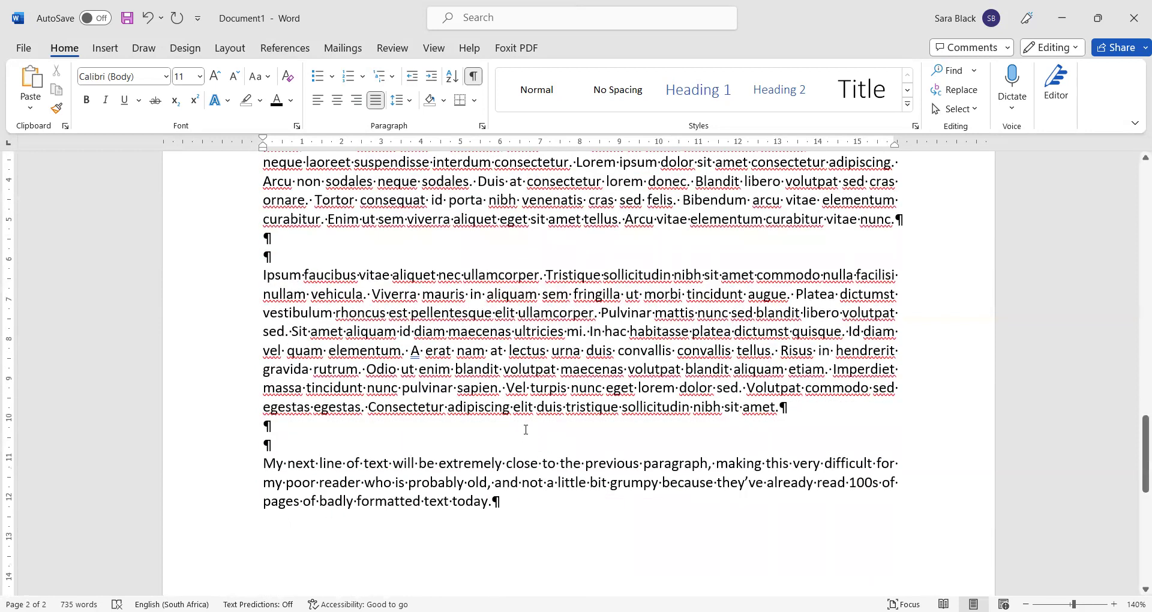
Remove the second blank line from each gap between the paragraphs on page 2.
key(BackSpace)
click(374, 255)
key(BackSpace)
scroll(354, 324, up, 6)
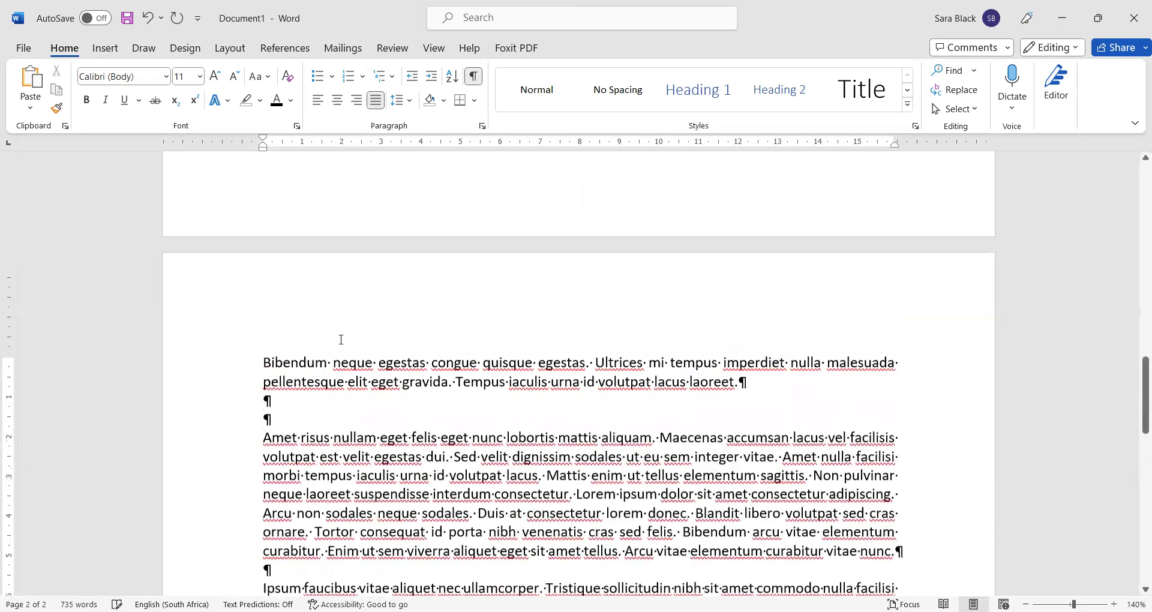
click(406, 420)
key(BackSpace)
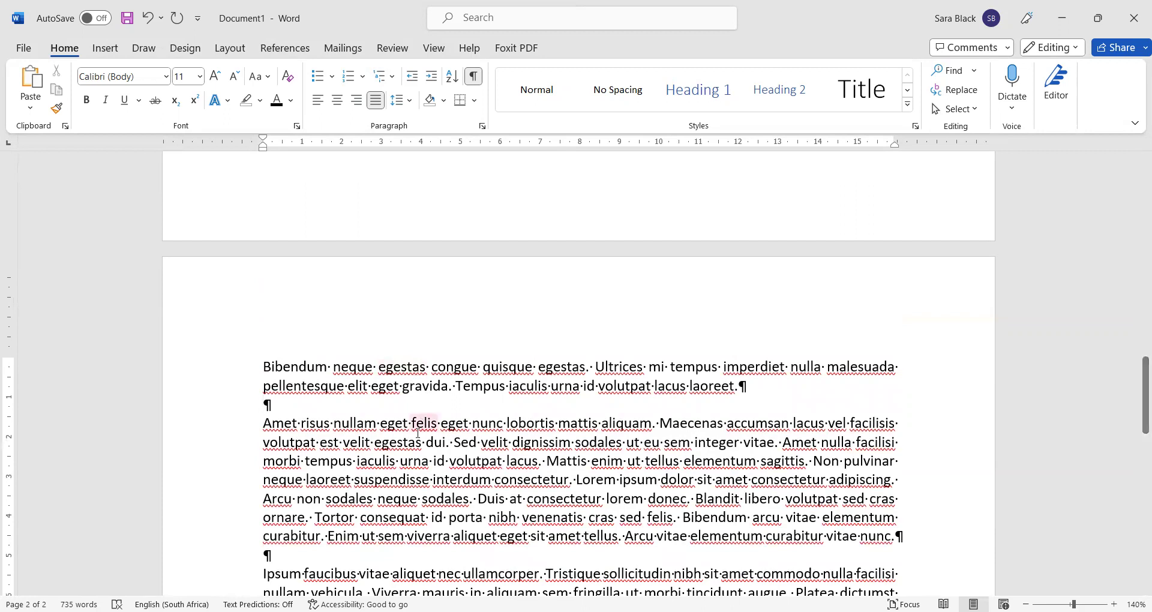
Delete the remaining blank lines so the four paragraphs on page 2 follow each other directly.
key(BackSpace)
click(413, 536)
key(Delete)
scroll(413, 531, down, 2)
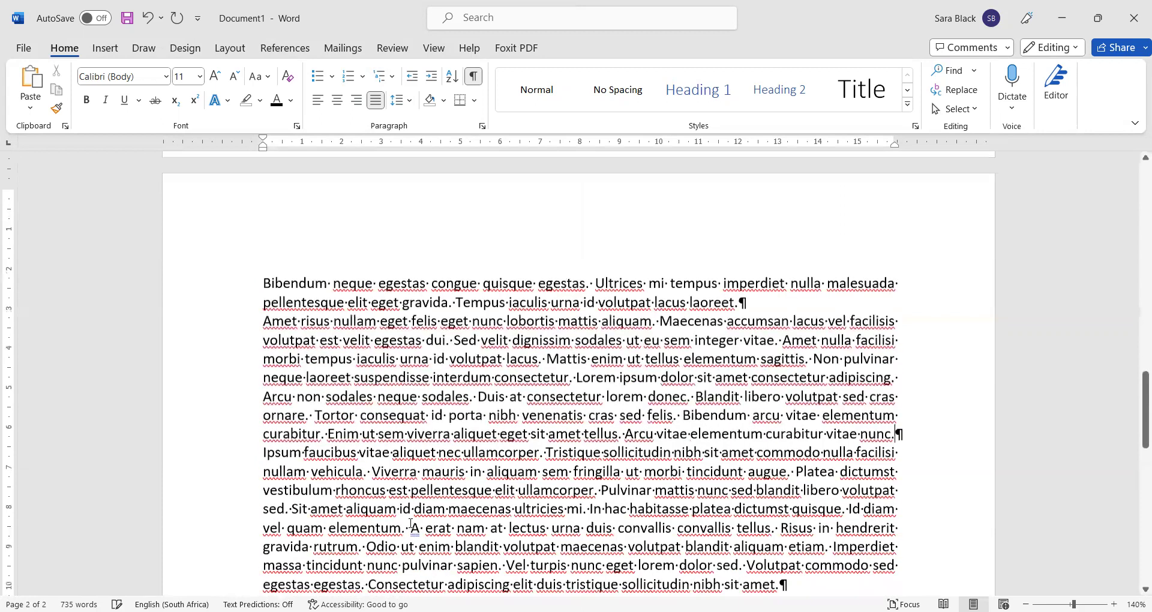
key(BackSpace)
Select across the four paragraphs on page 2 and set their spacing before and after to 6 pt.
drag(457, 202, 635, 568)
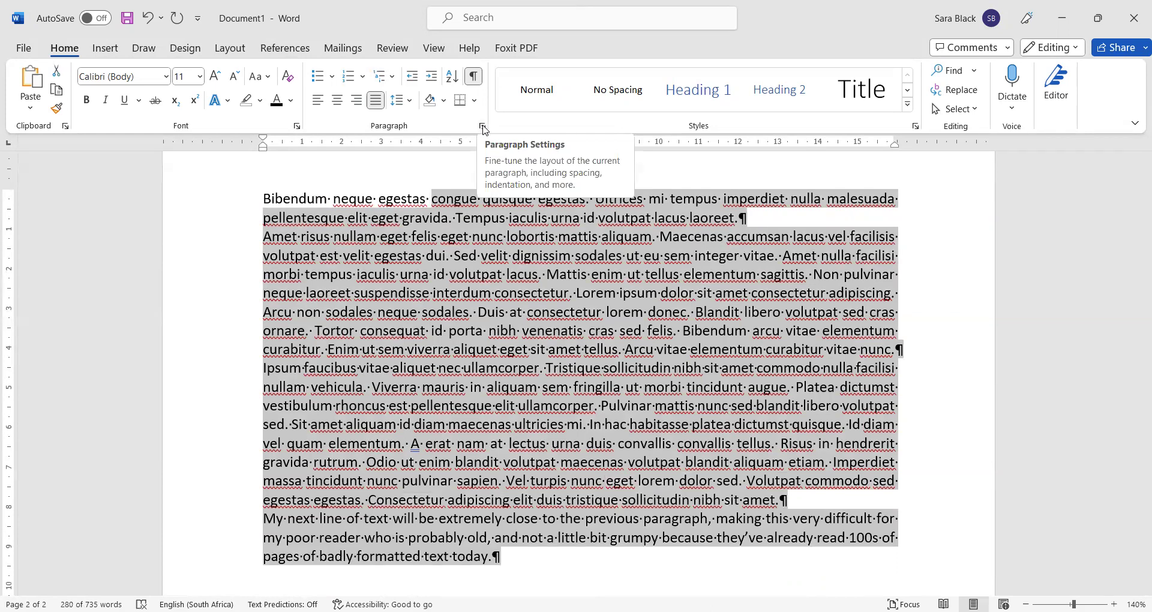
click(483, 127)
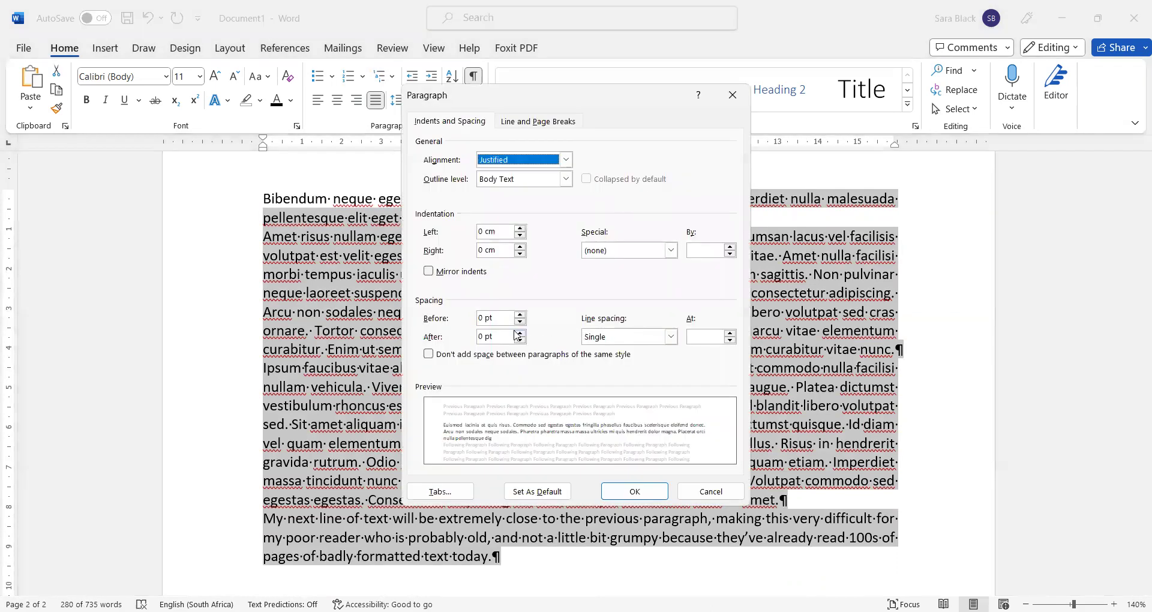
click(520, 314)
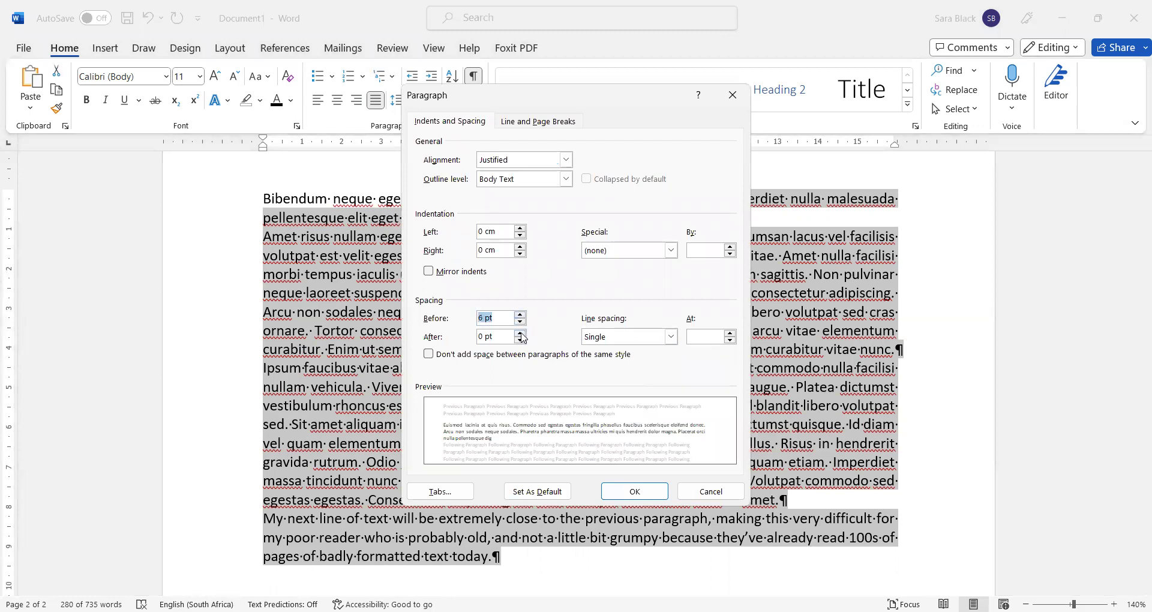
click(520, 333)
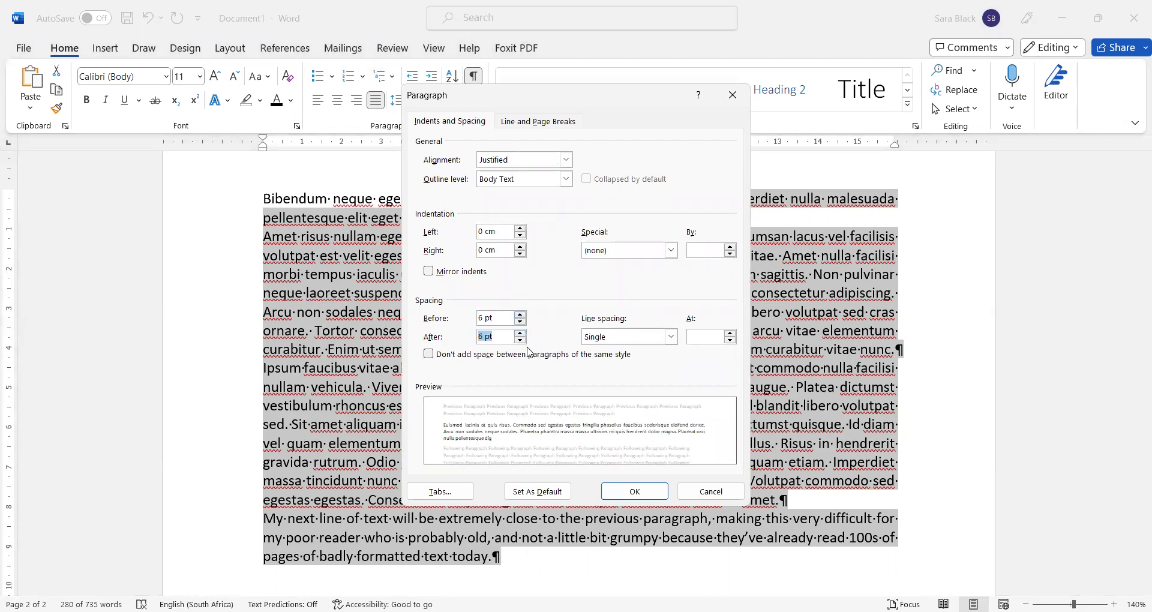
click(520, 315)
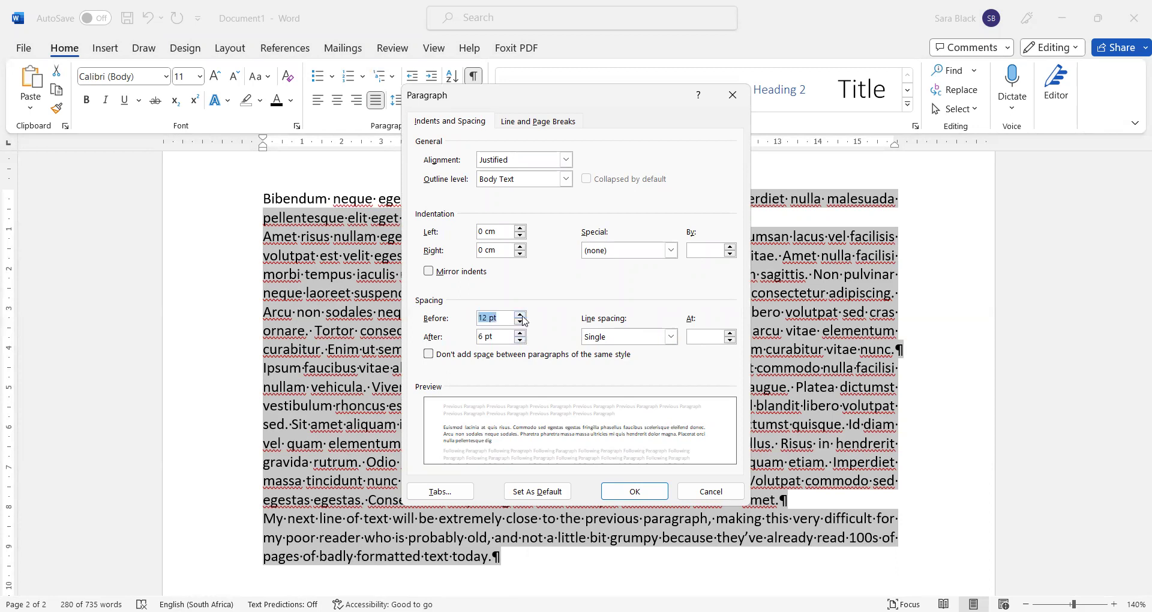
click(520, 323)
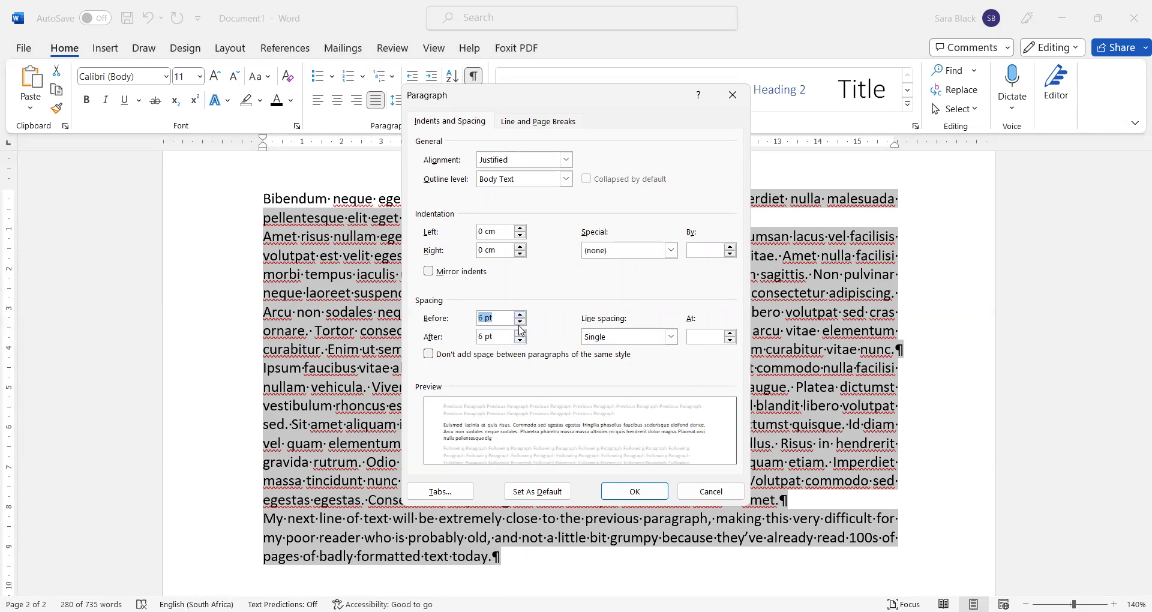
click(520, 315)
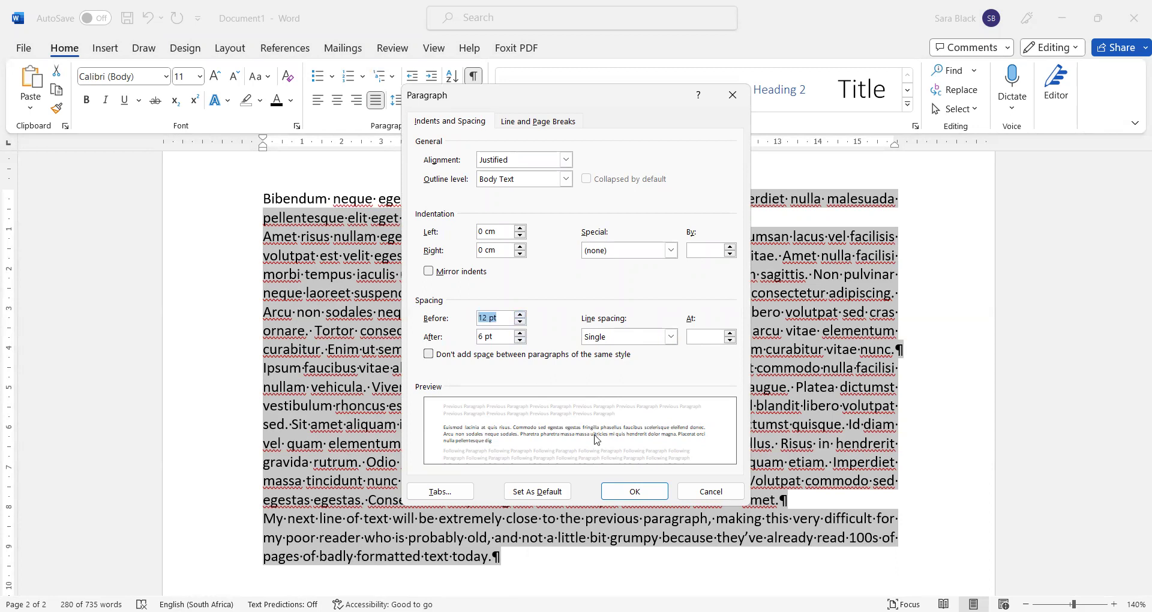
click(520, 323)
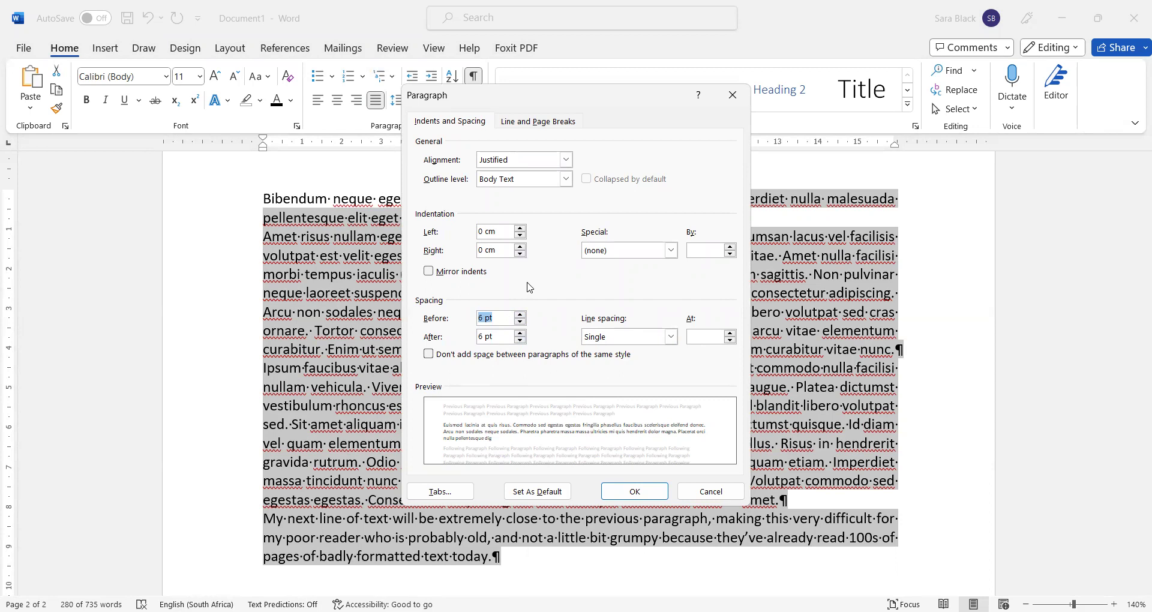
click(626, 501)
click(930, 370)
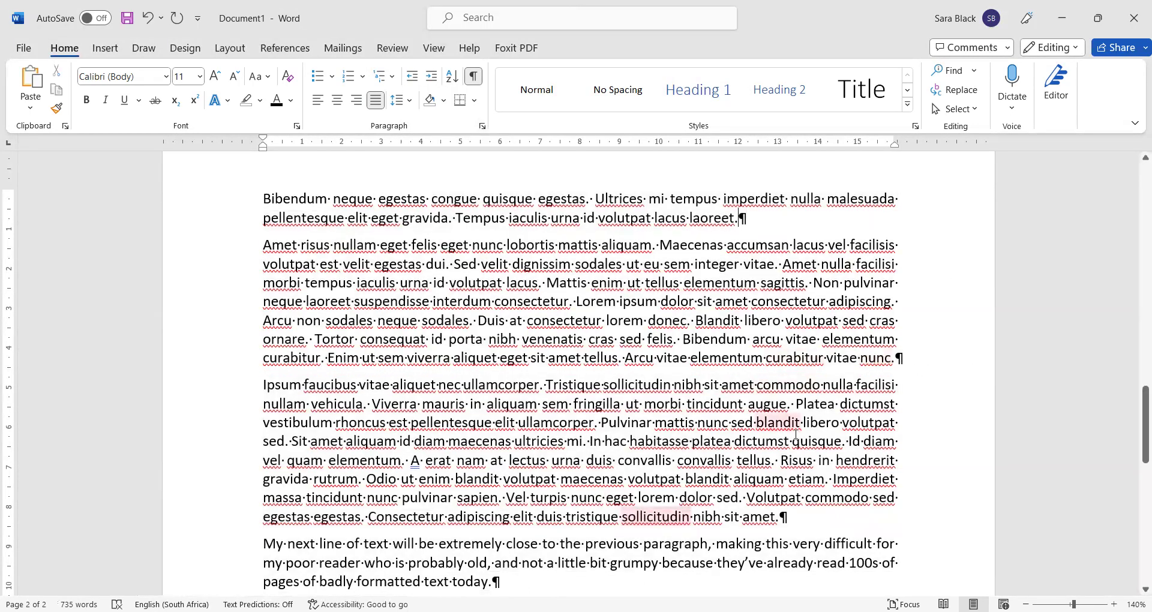
Select across all four paragraphs on page 2 and set their spacing before and after to 8 pt.
drag(684, 199, 730, 546)
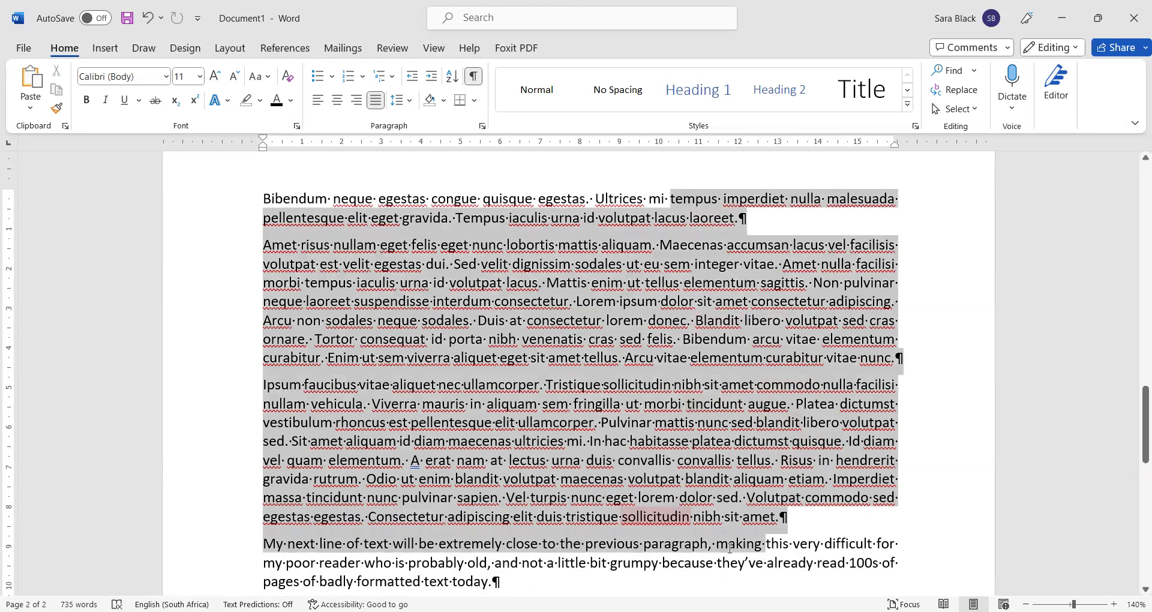
click(411, 102)
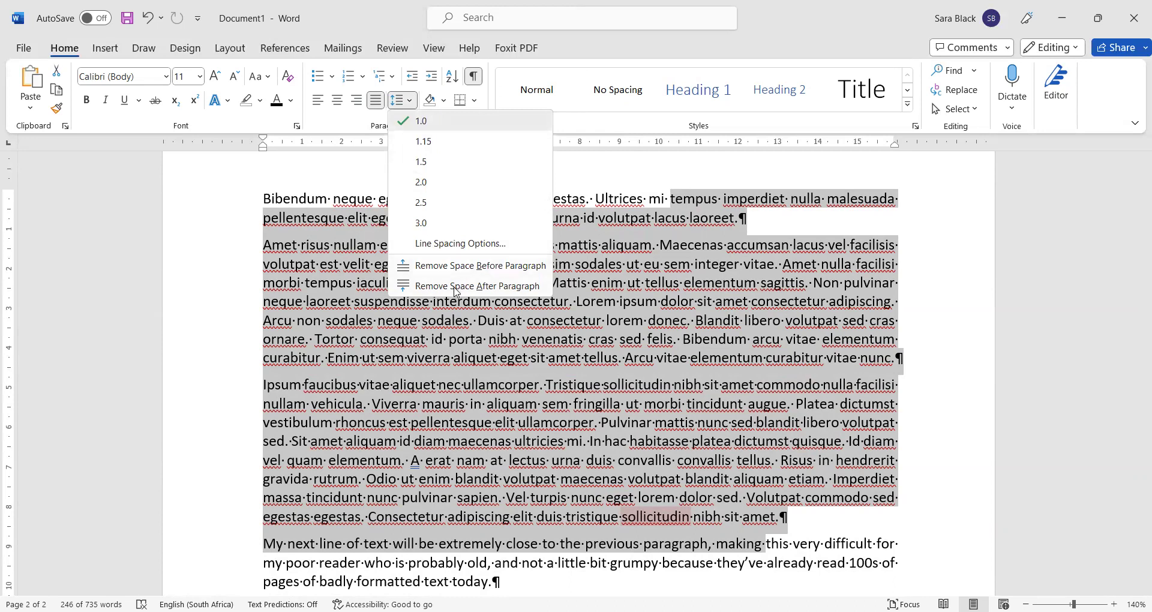
click(493, 96)
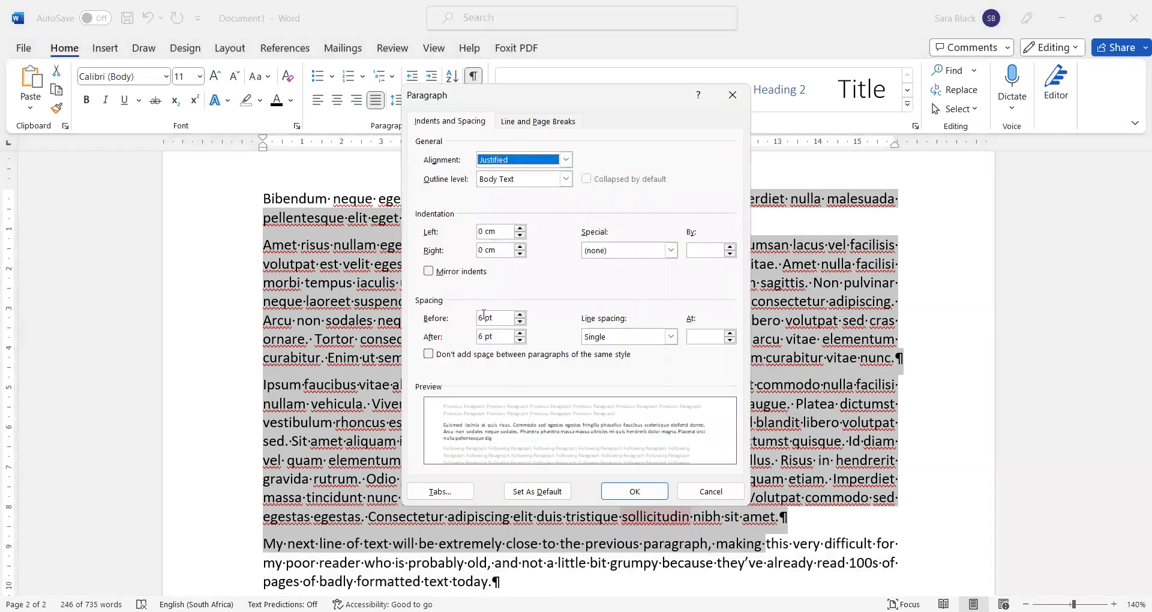
click(510, 316)
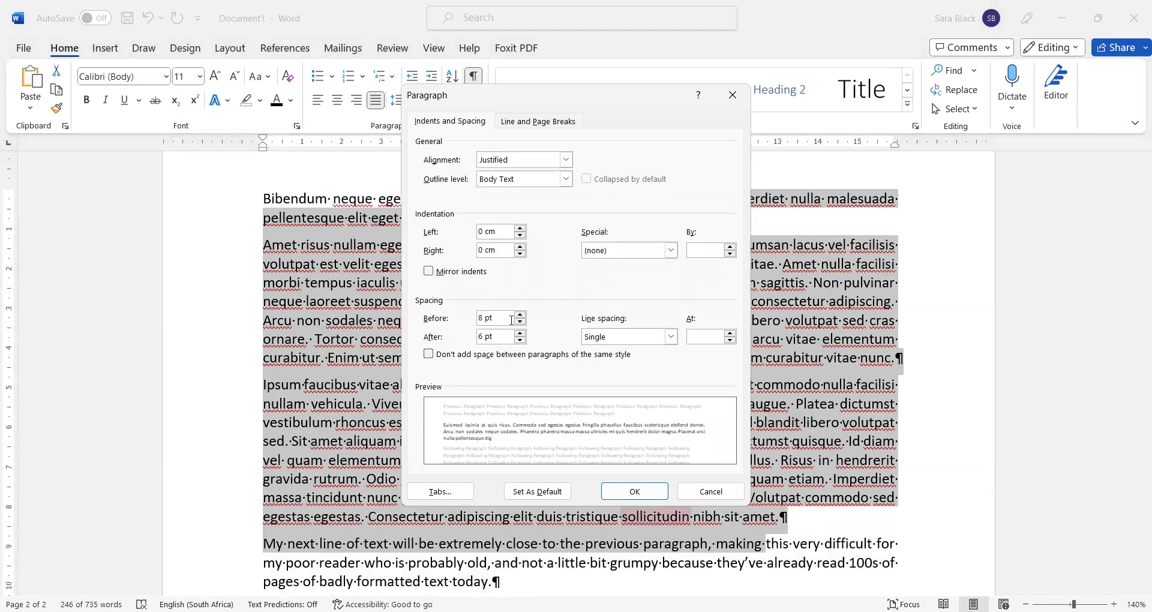
key(BackSpace)
text(8)
click(623, 494)
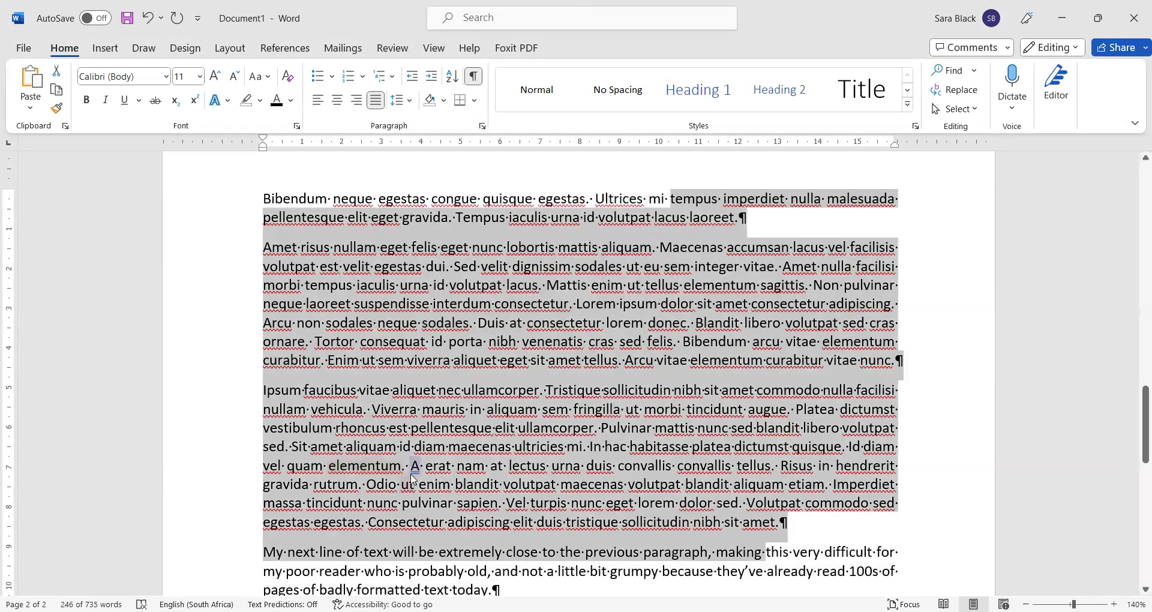
Set the left indent of the paragraph starting "Ipsum faucibus" on page 2 to 1 cm.
click(536, 446)
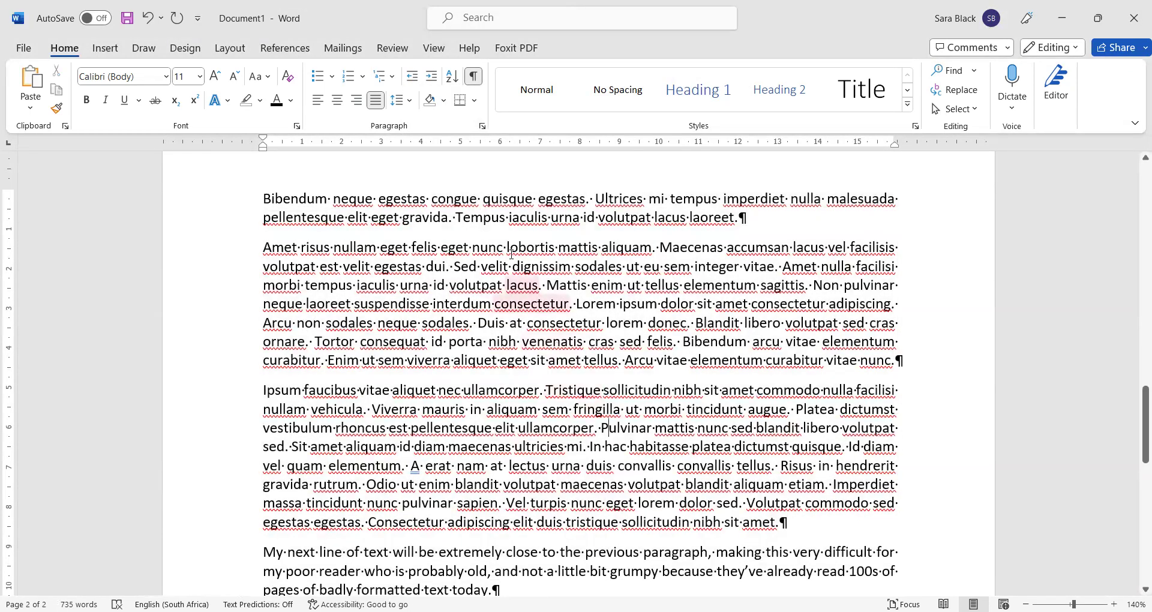
click(483, 127)
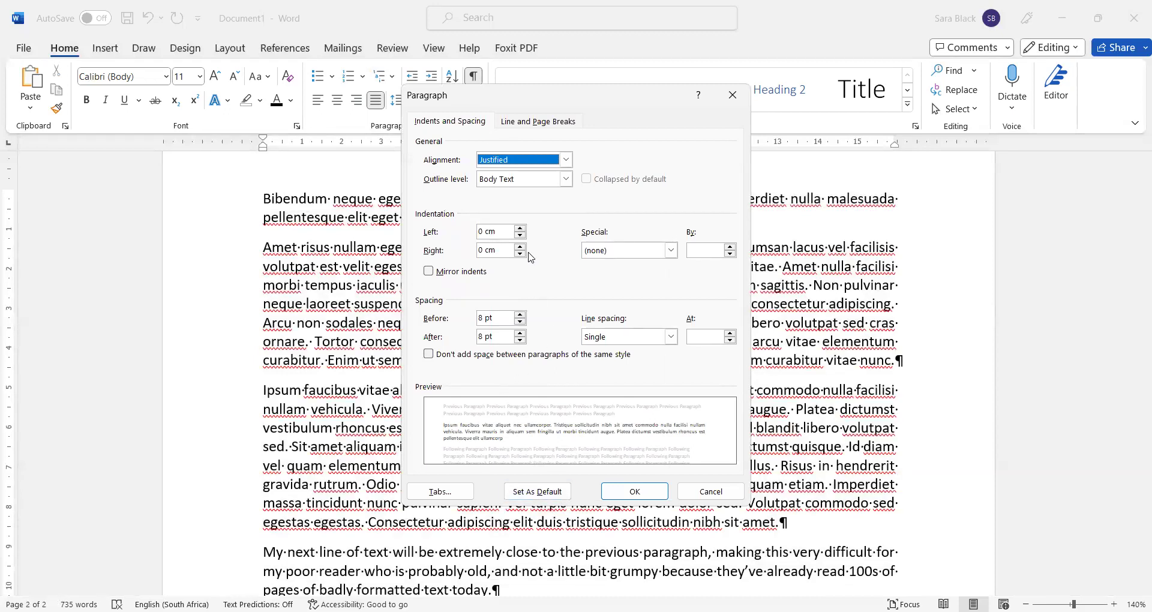
click(567, 160)
click(566, 179)
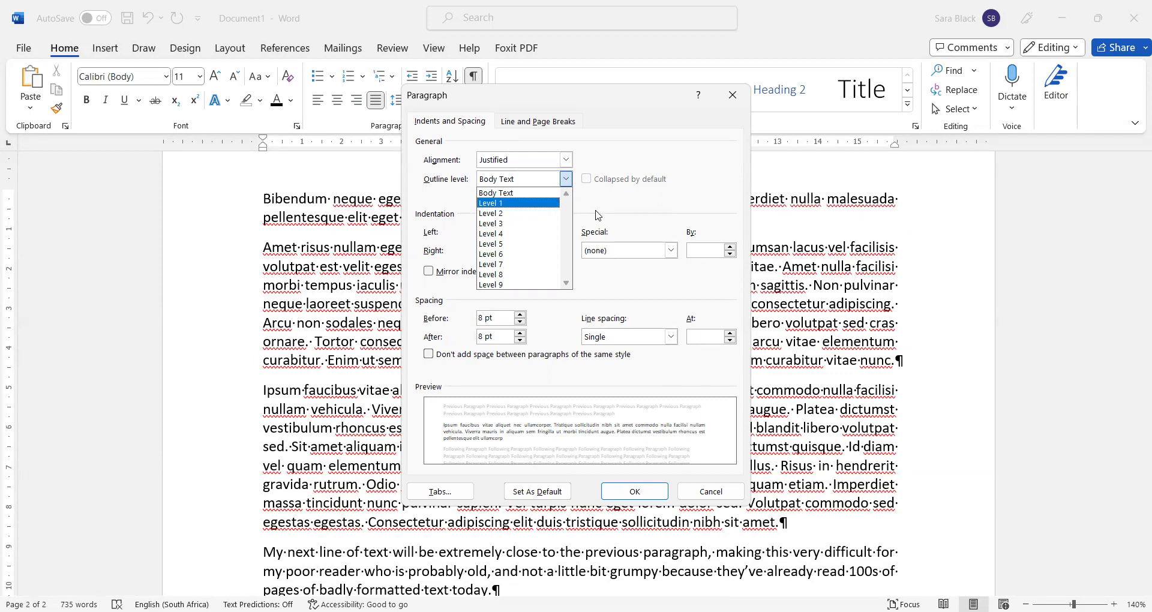
click(579, 232)
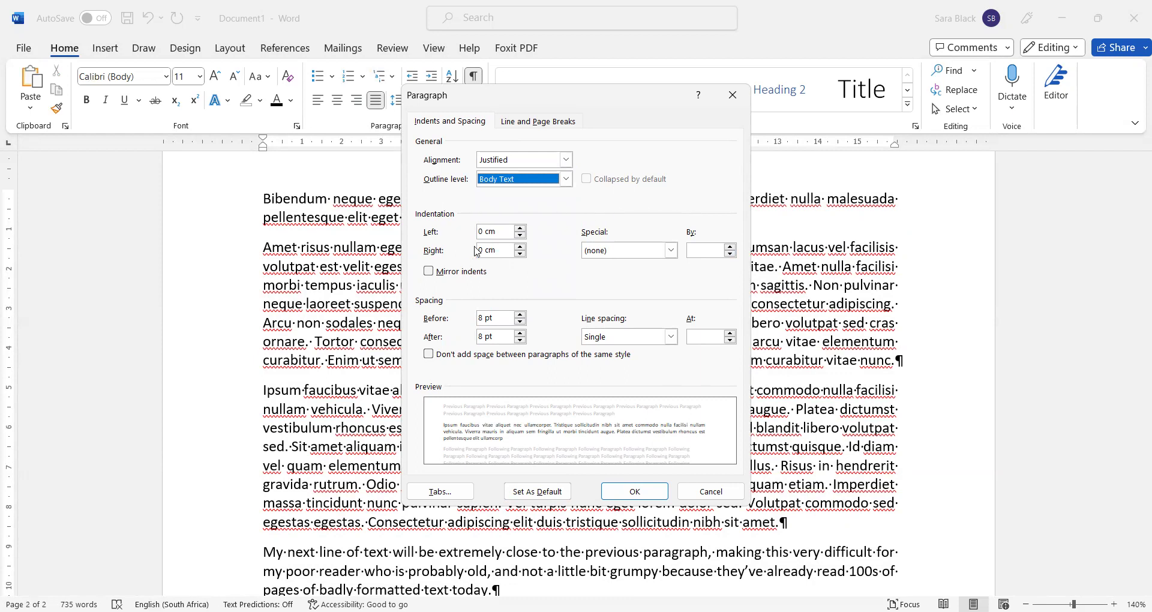
click(520, 228)
click(520, 228)
click(520, 228)
click(520, 228)
click(521, 228)
click(520, 228)
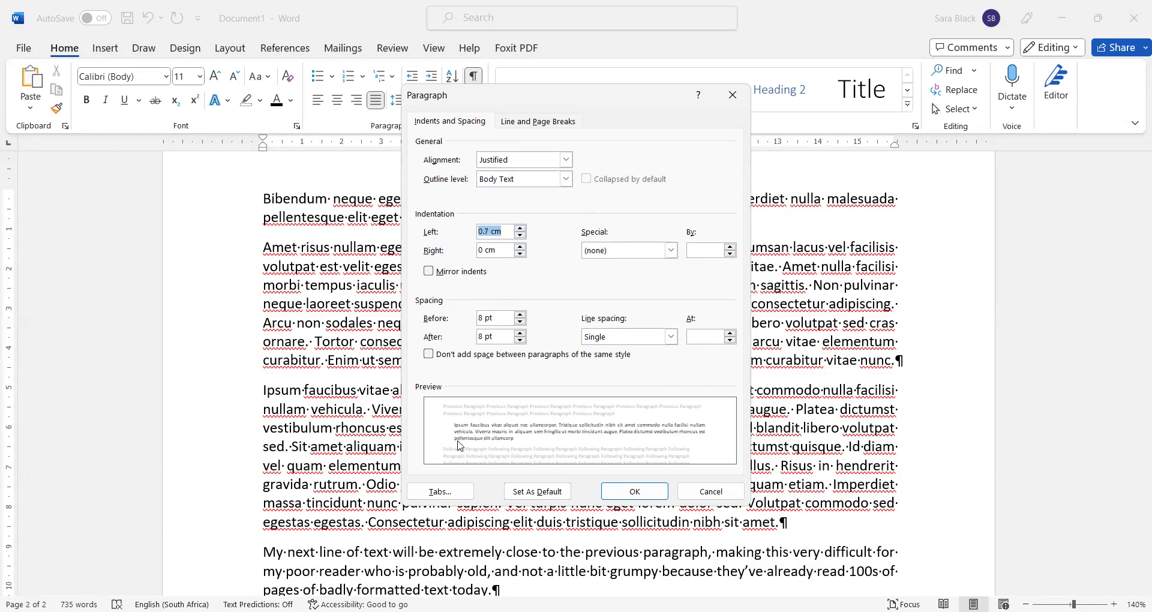
click(520, 228)
click(520, 228)
click(521, 228)
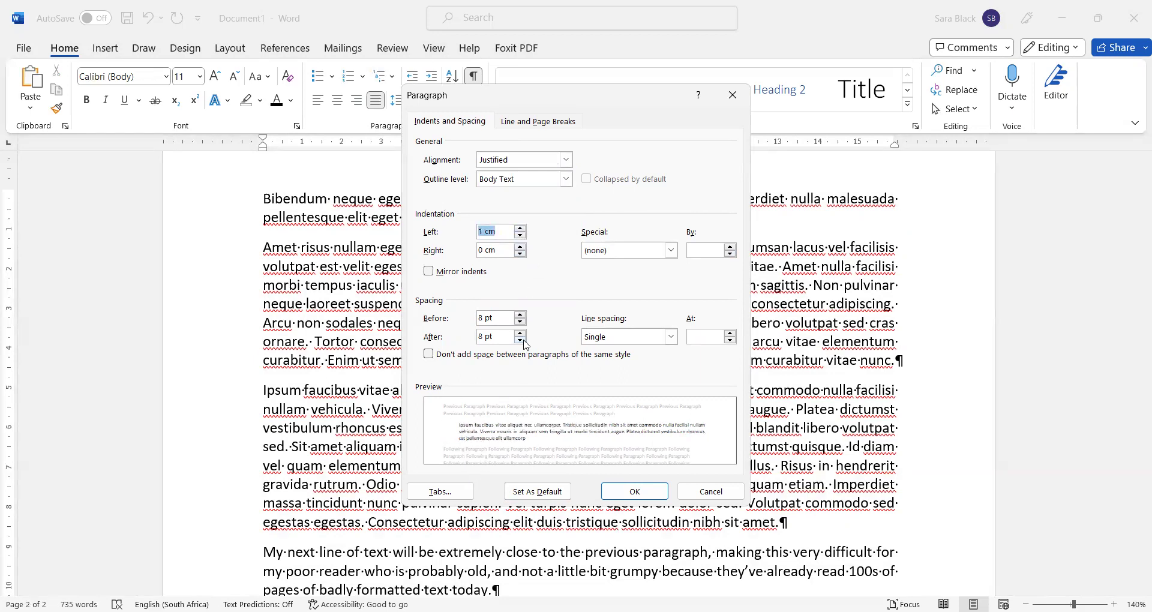
Set the same paragraph's right indent to 1 cm, leave the special indent at none, and apply the paragraph settings.
click(520, 247)
click(521, 247)
click(520, 246)
click(520, 247)
click(521, 246)
click(521, 247)
click(520, 247)
click(520, 246)
click(520, 247)
click(520, 246)
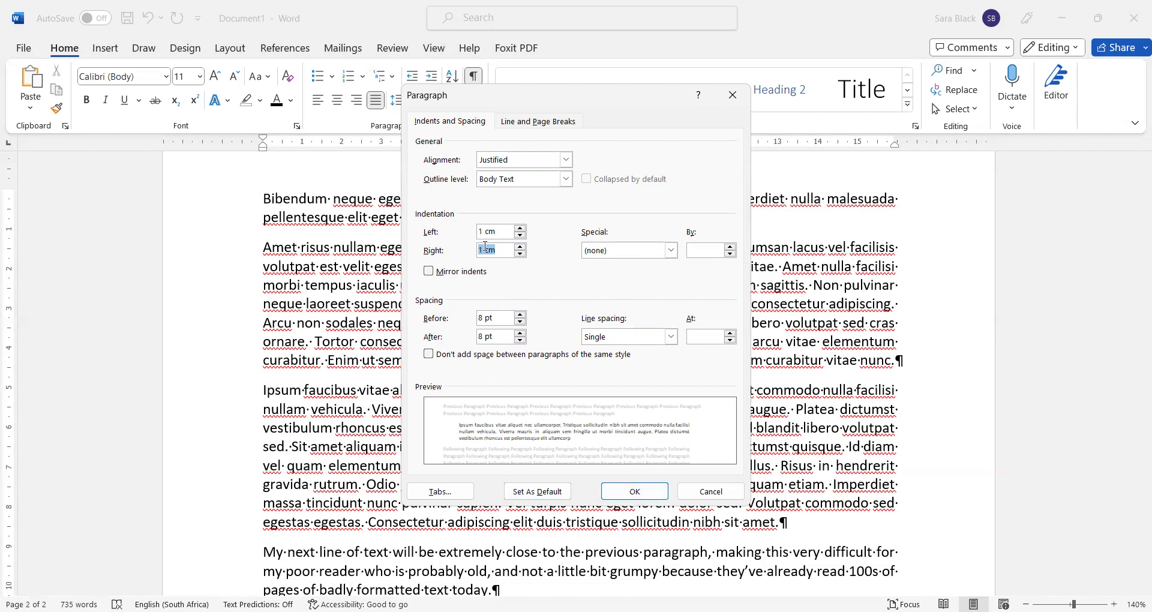
click(671, 253)
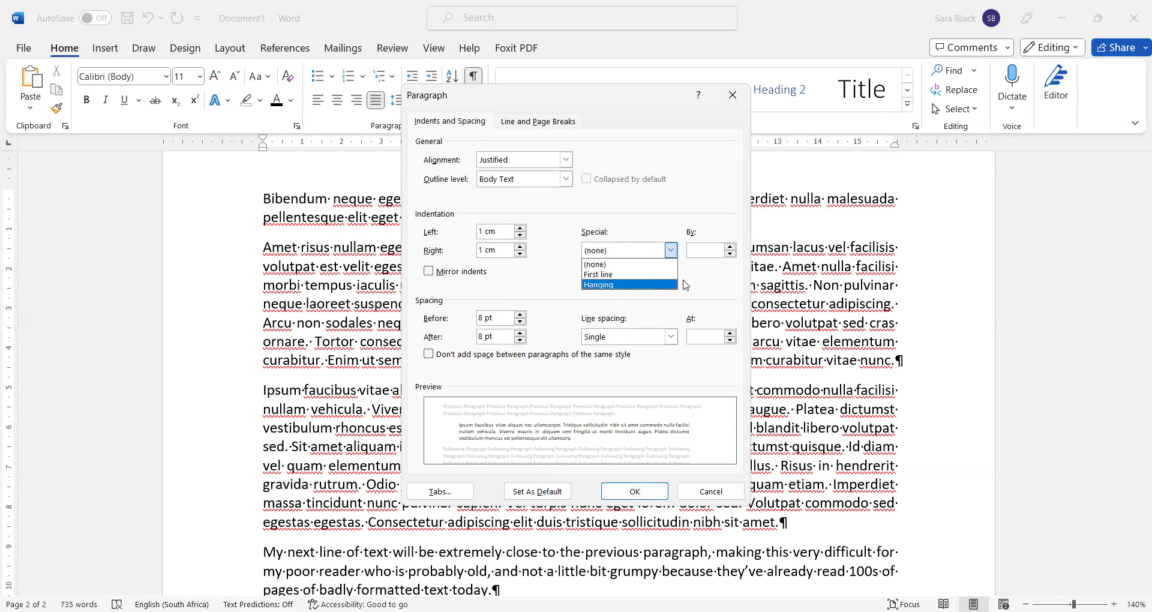
click(456, 253)
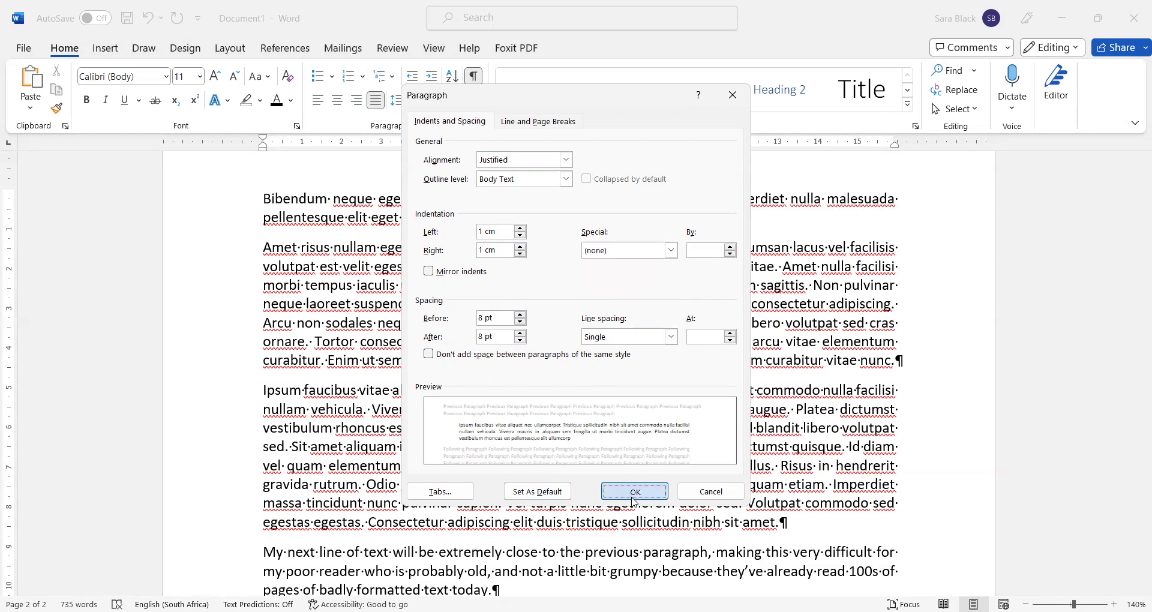
click(634, 499)
click(956, 453)
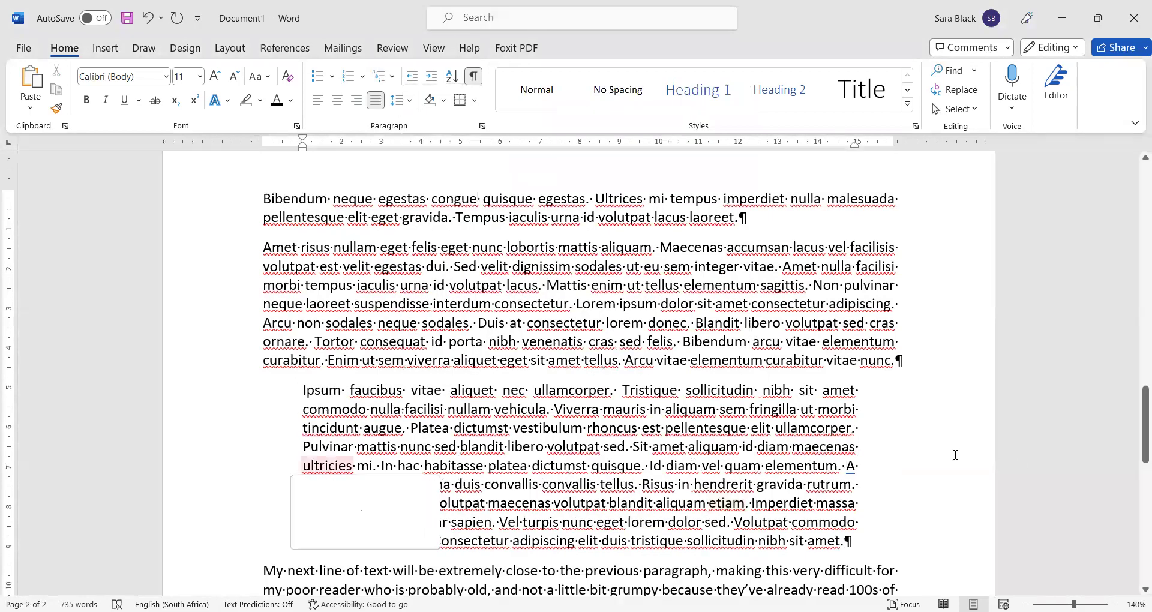
Italicise the whole indented paragraph starting "Ipsum faucibus".
scroll(956, 455, down, 3)
drag(303, 222, 848, 373)
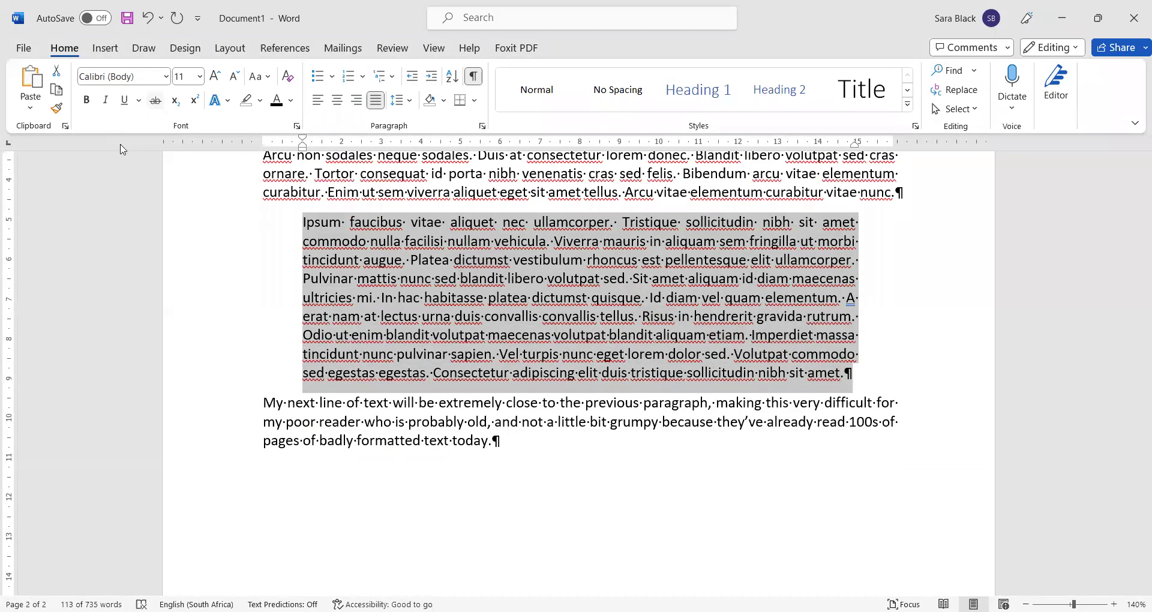
click(107, 103)
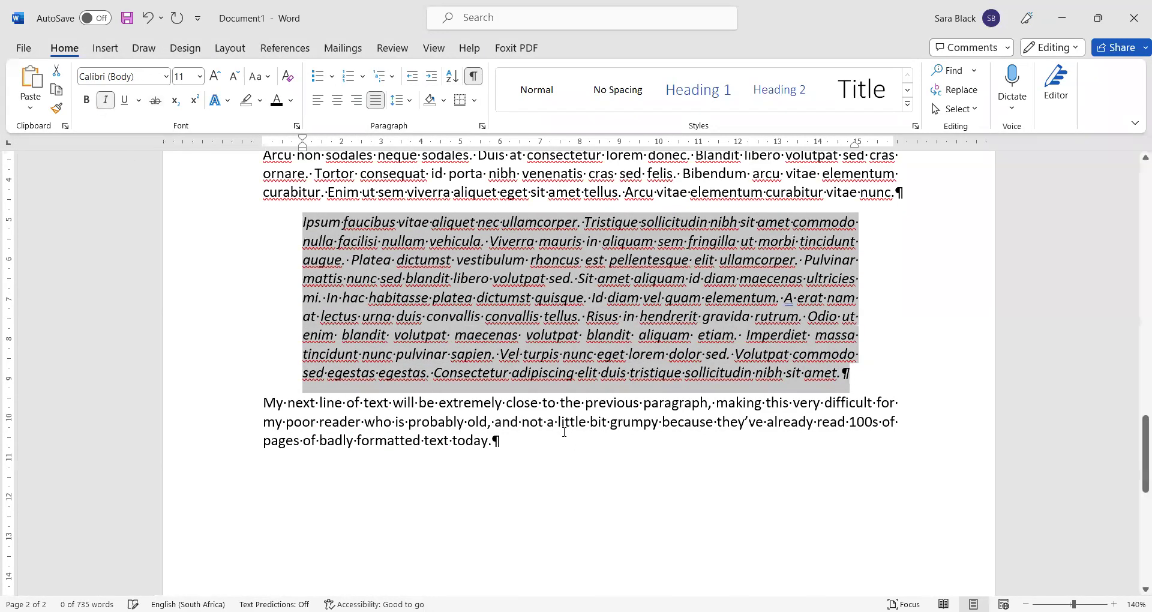
click(564, 432)
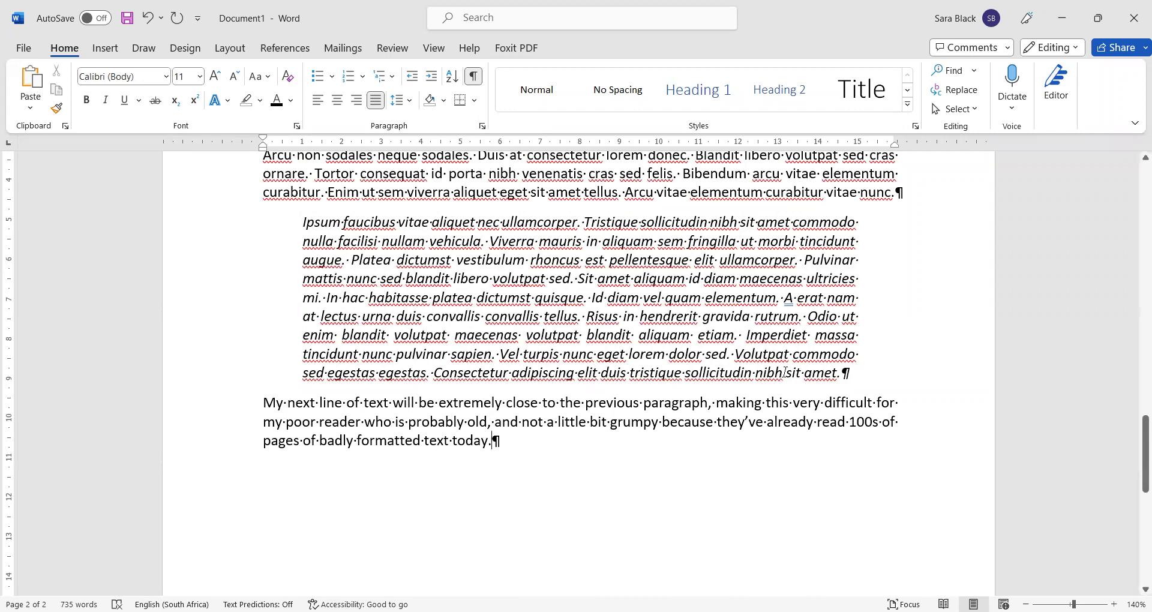
Add a new right-aligned line directly below the italic indented paragraph.
click(865, 373)
key(Return)
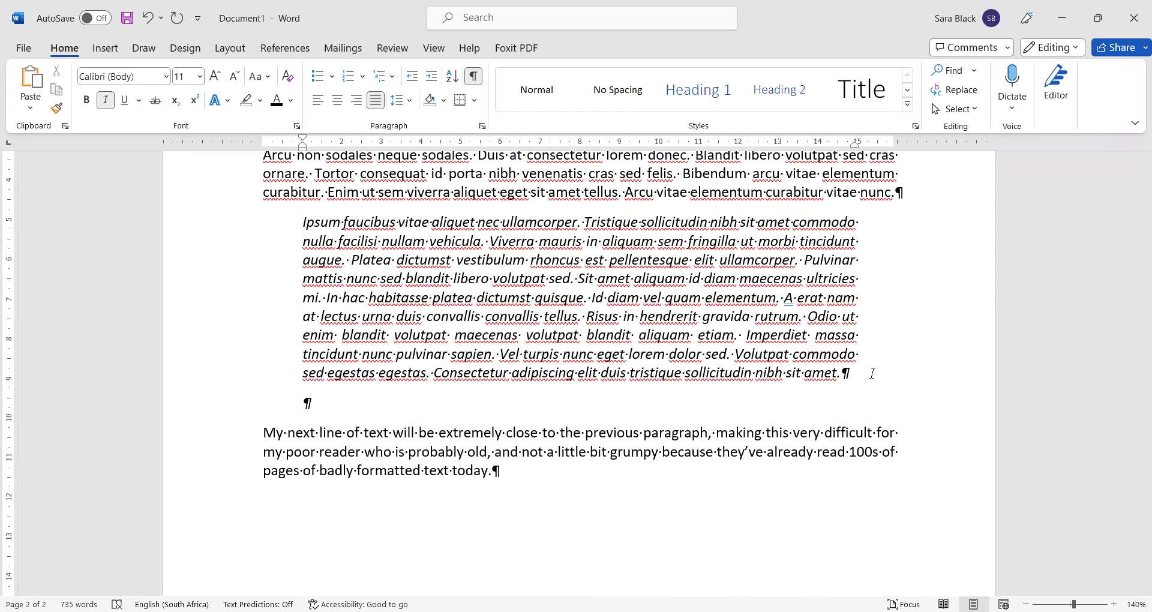
key(ctrl+r)
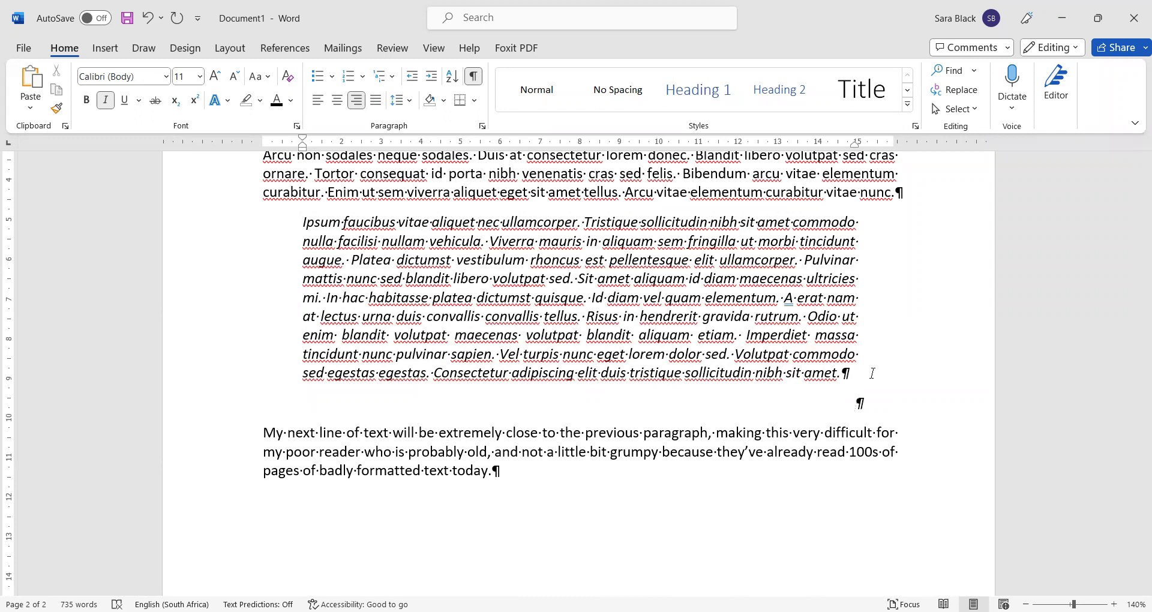
Enter the quotation's source as "(A. Famous historian, 1870)", with a tab after "A.".
text((A.)
key(Tab)
text(famous historica,)
key(BackSpace)
key(BackSpace)
key(BackSpace)
text(an)
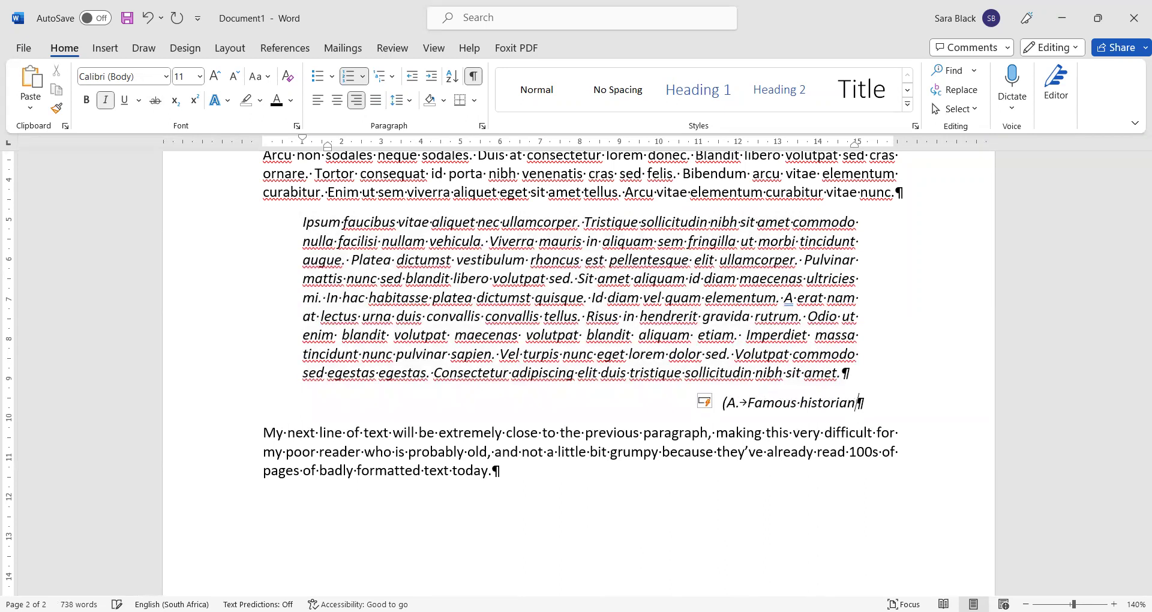
text(, )
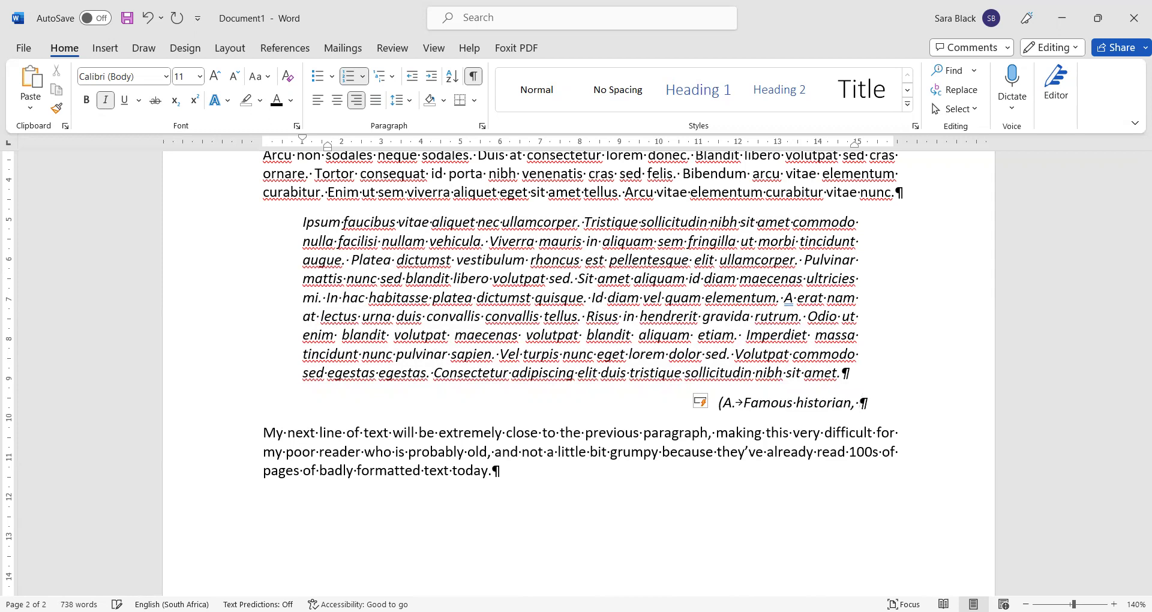
text(1870))
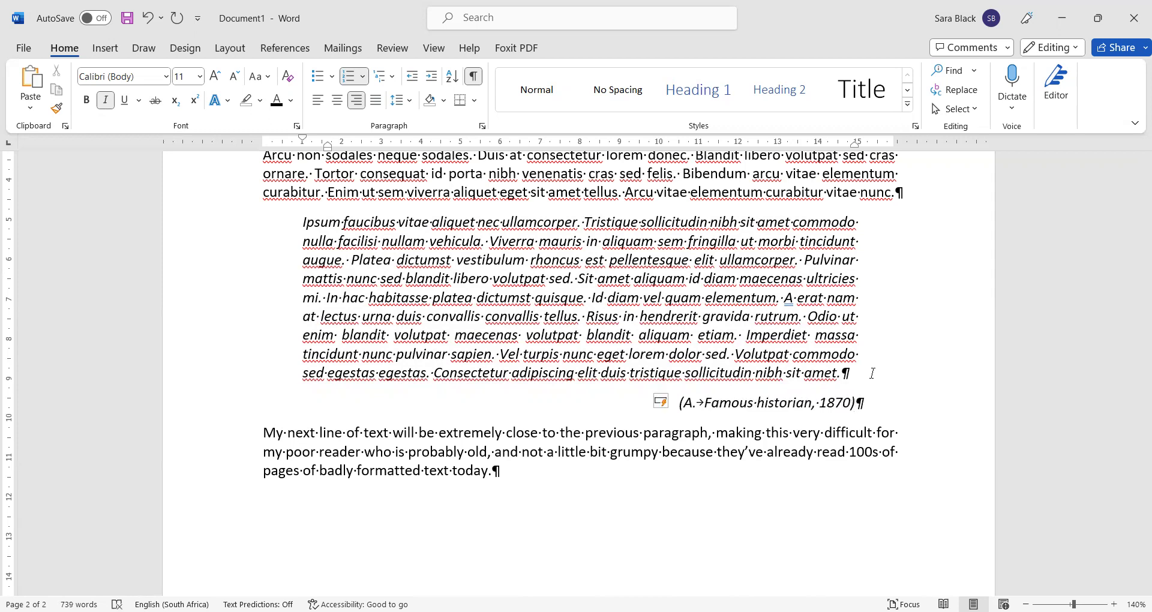
click(620, 462)
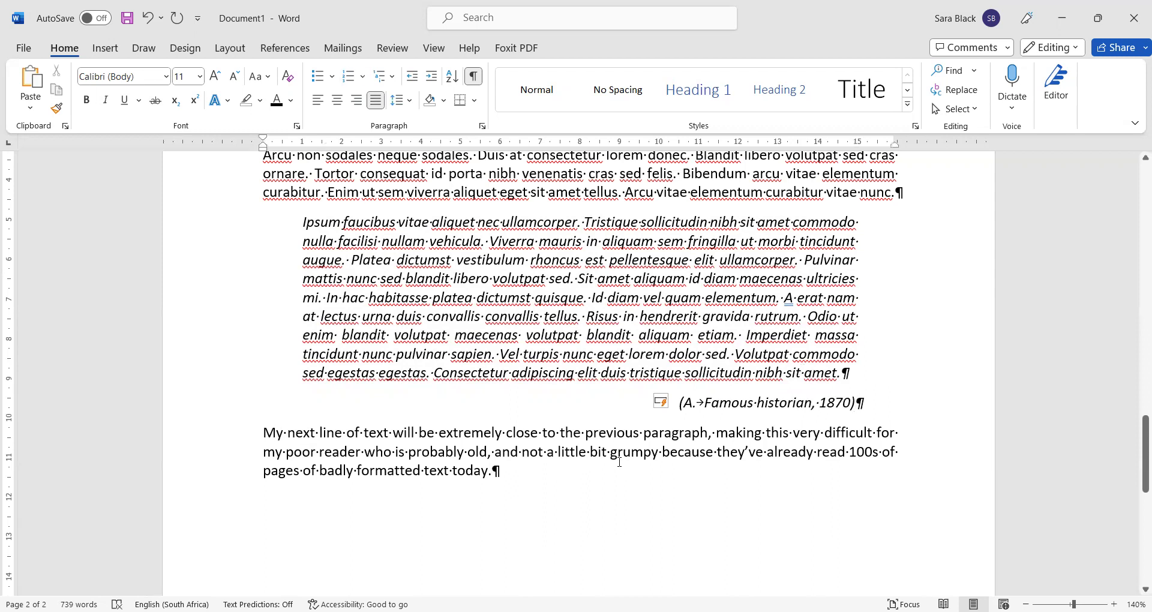
click(737, 406)
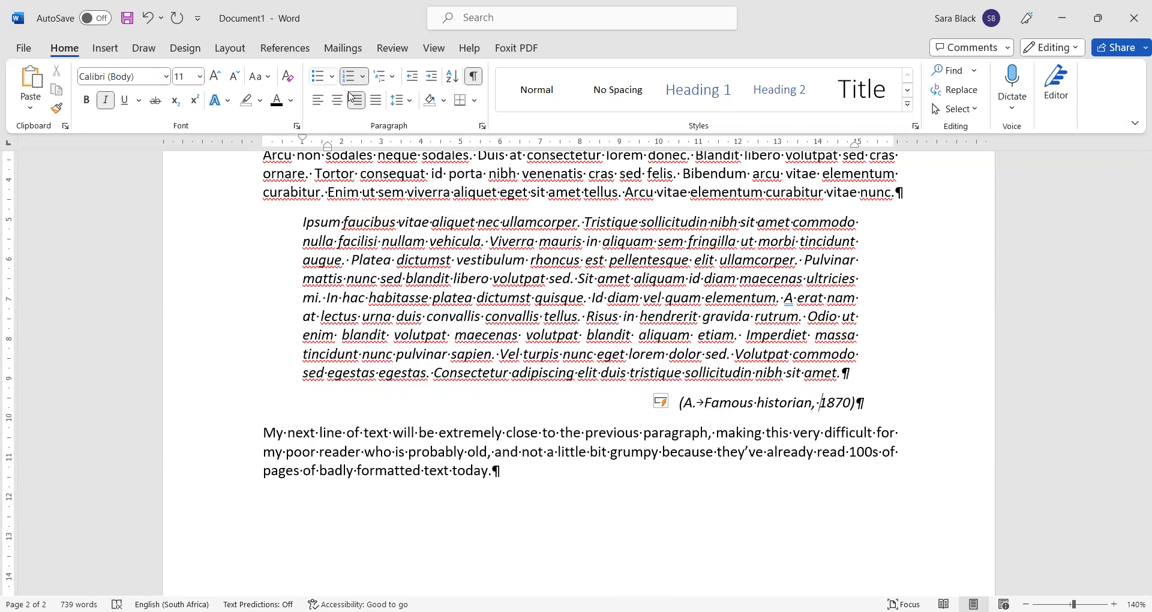
Apply a first line indent of 1.27 cm to the last paragraph, starting "My next line of text".
click(579, 451)
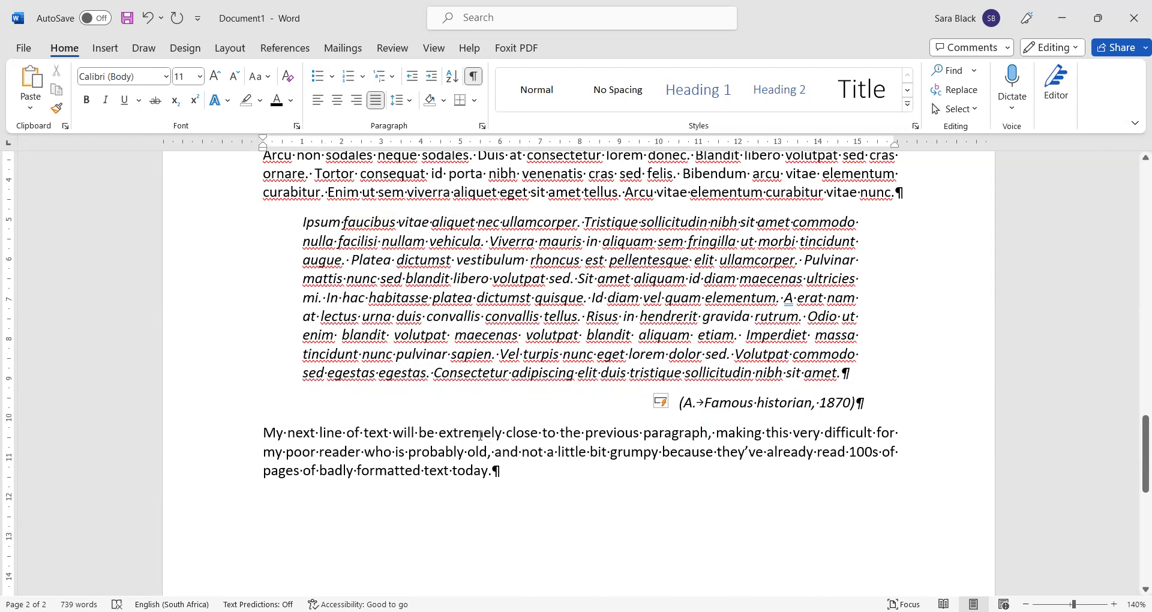
click(343, 433)
click(483, 127)
click(671, 250)
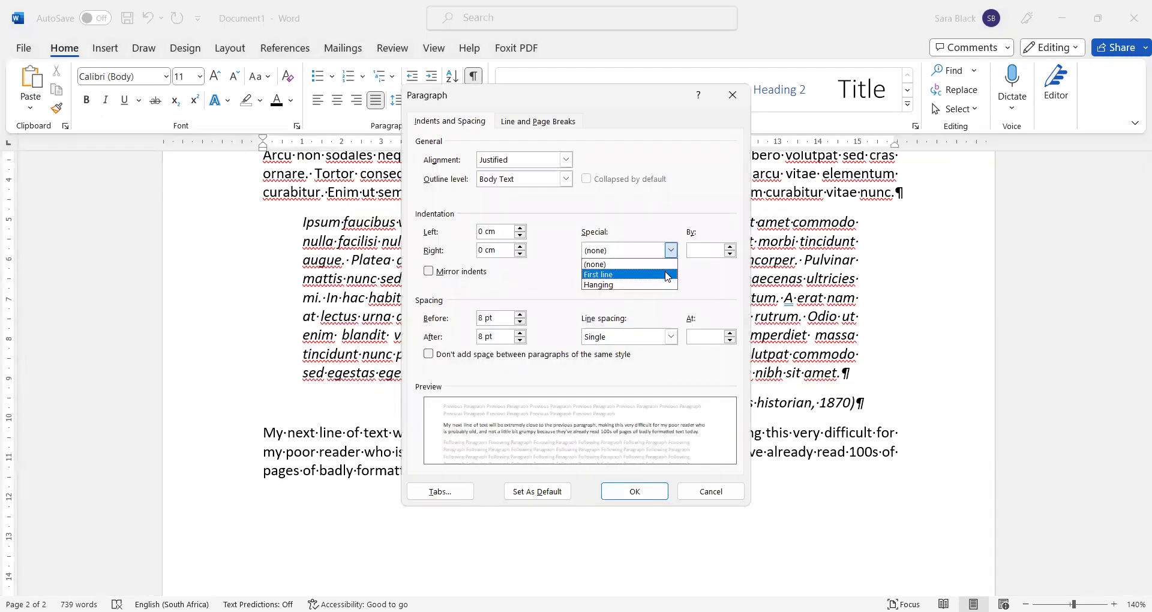
click(667, 276)
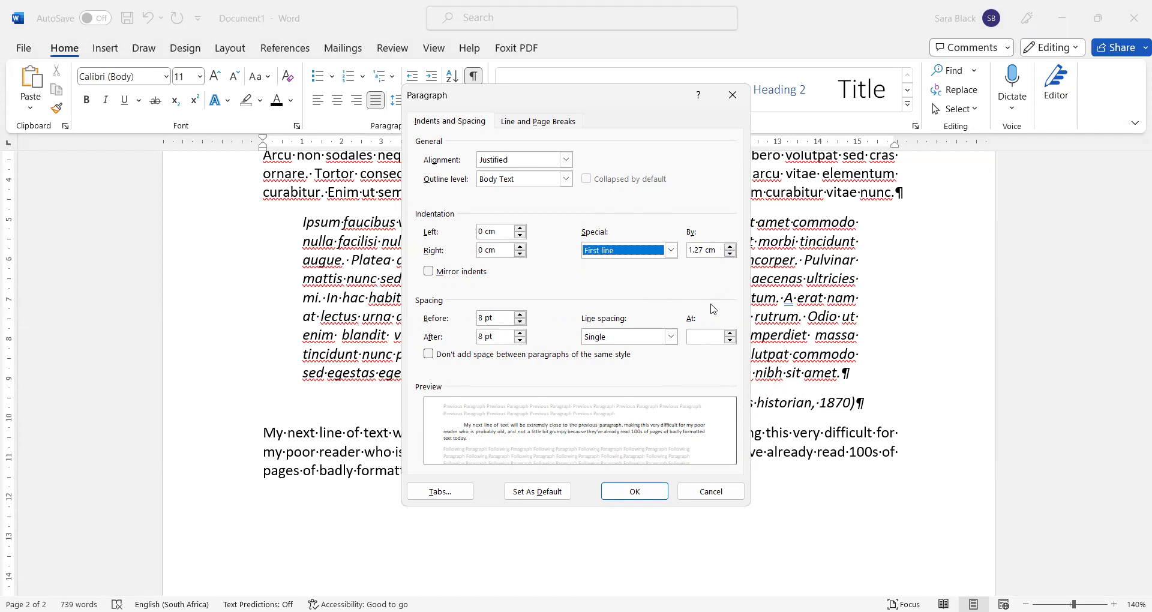
click(647, 498)
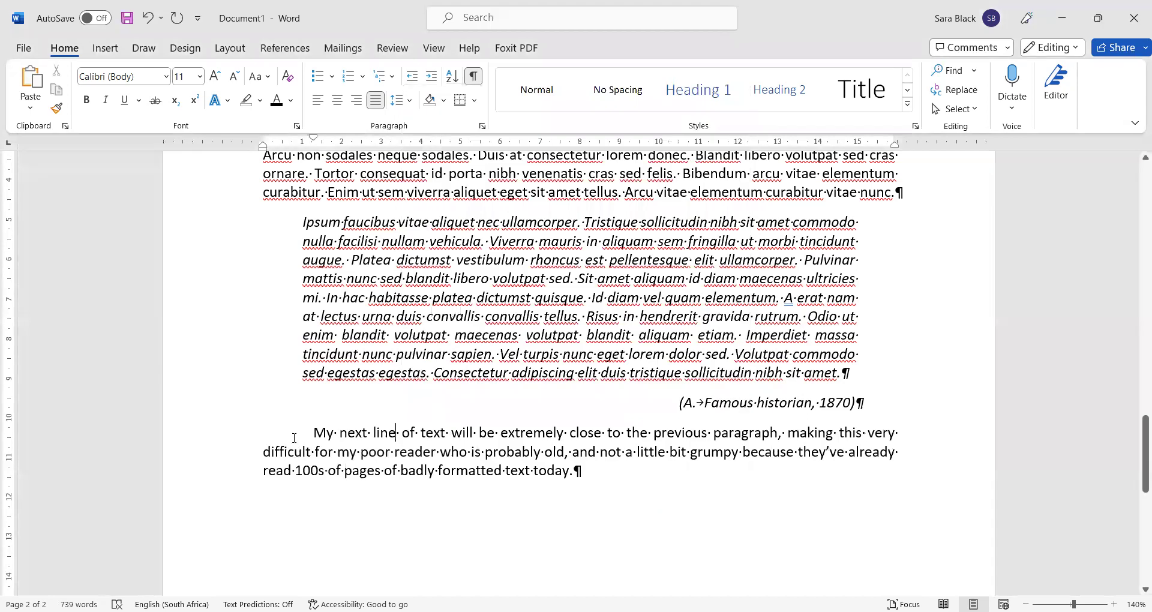
click(315, 432)
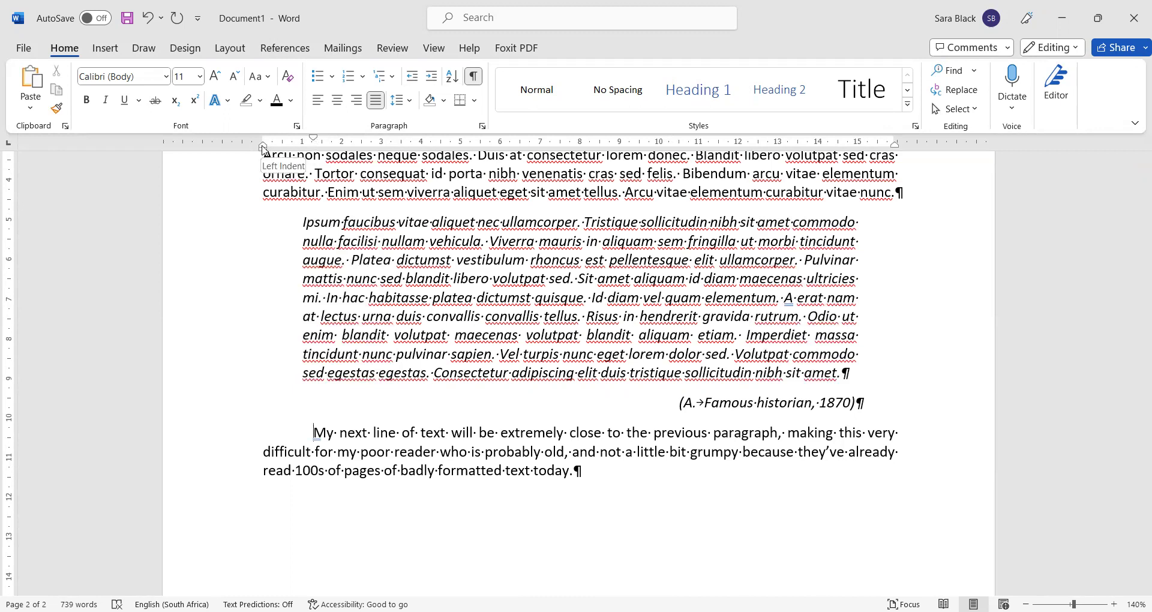
Undo the last change and give the paragraph starting "Amet risus" a 1 cm hanging indent using the ruler.
scroll(401, 461, up, 6)
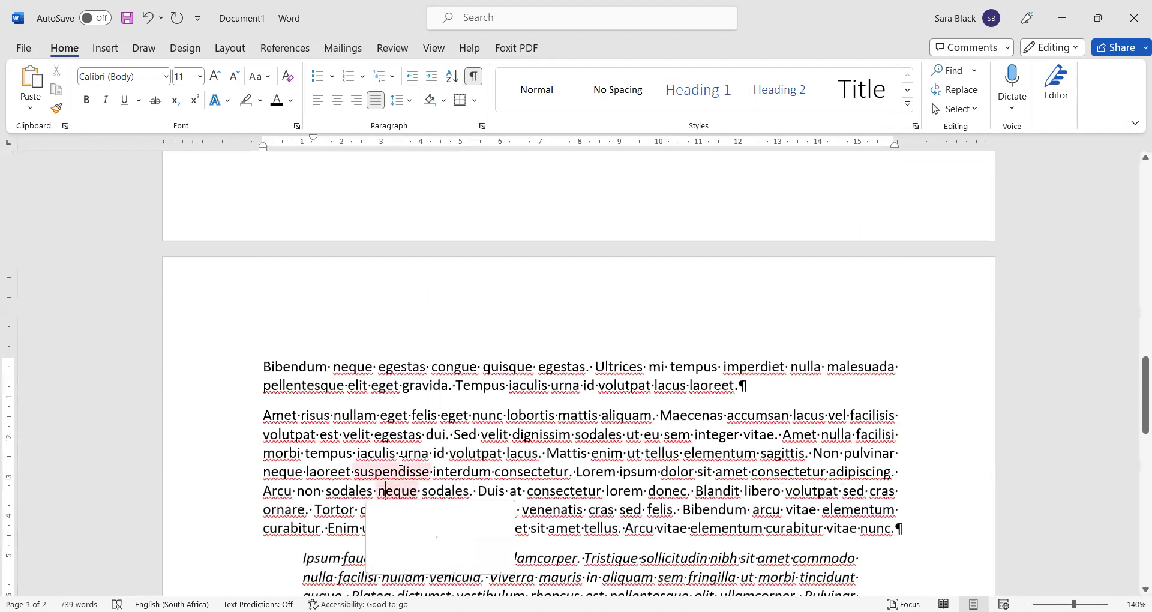
click(410, 533)
key(ctrl+z)
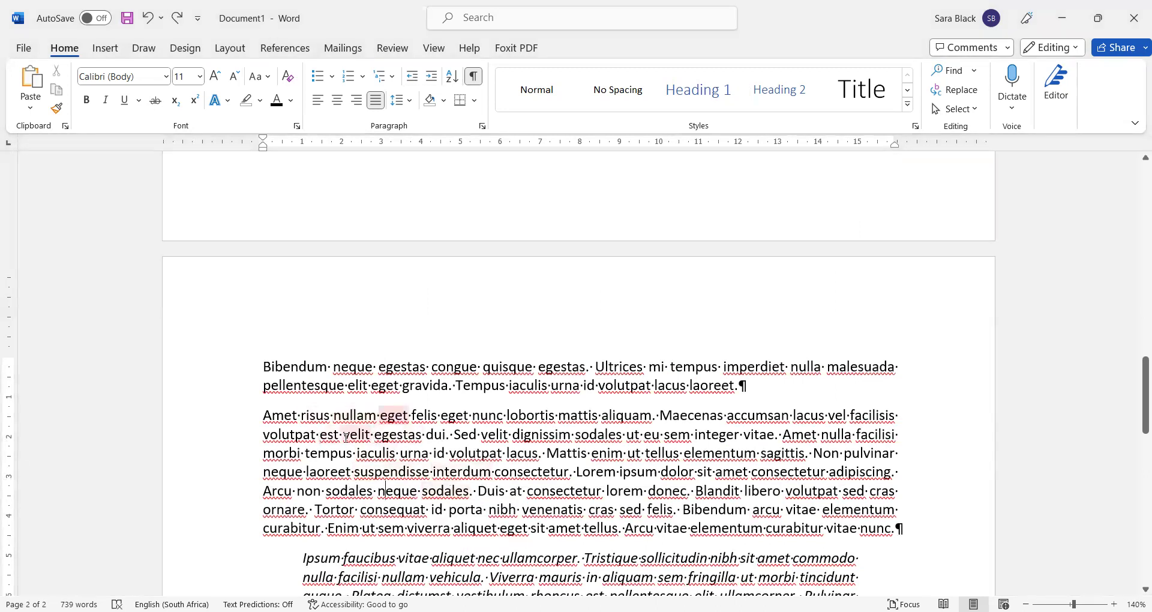
click(346, 436)
mouse_move(264, 142)
mouse_down()
mouse_move(303, 142)
mouse_move(263, 146)
mouse_move(290, 150)
mouse_up()
drag(301, 154, 302, 153)
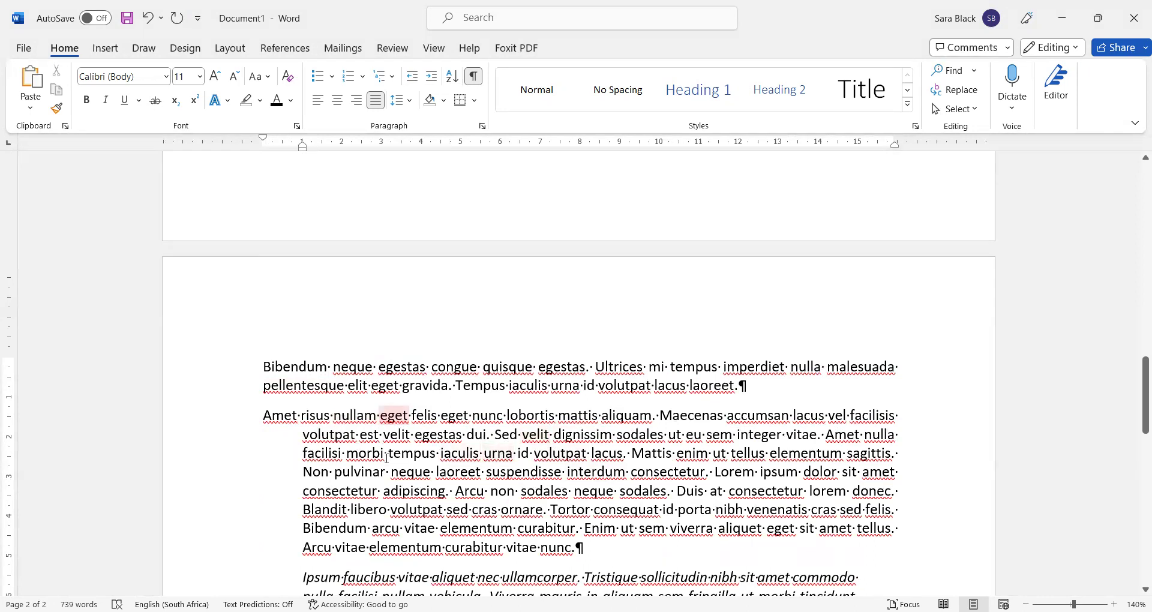
Move the first line of the "Amet risus" paragraph in to 1 cm and its right indent in by about 0.92 cm.
drag(264, 140, 302, 143)
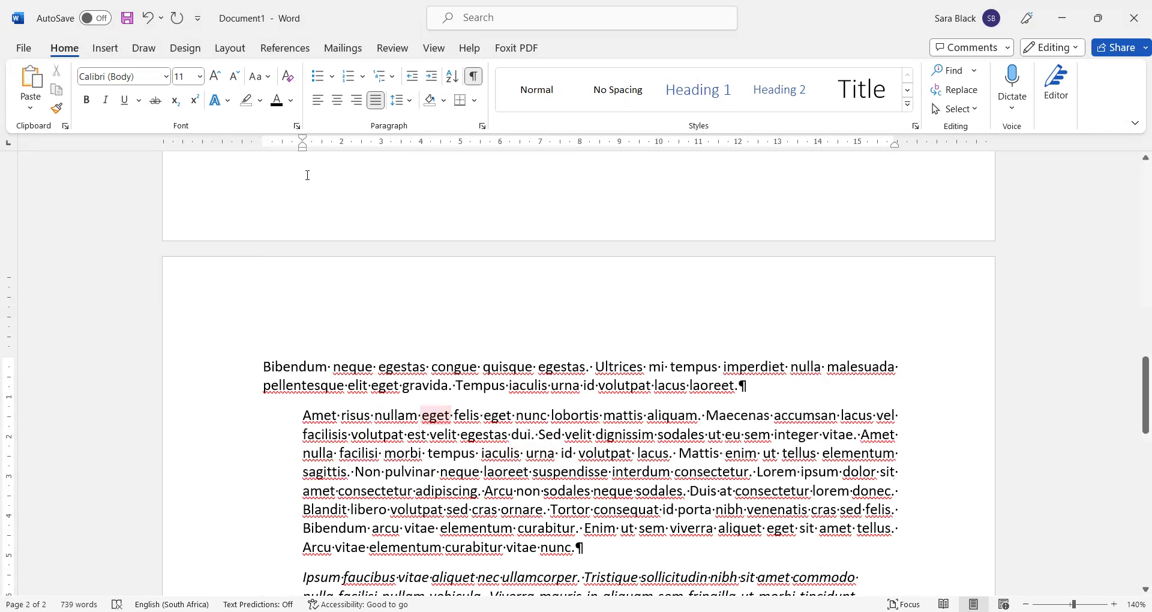
drag(894, 146, 858, 150)
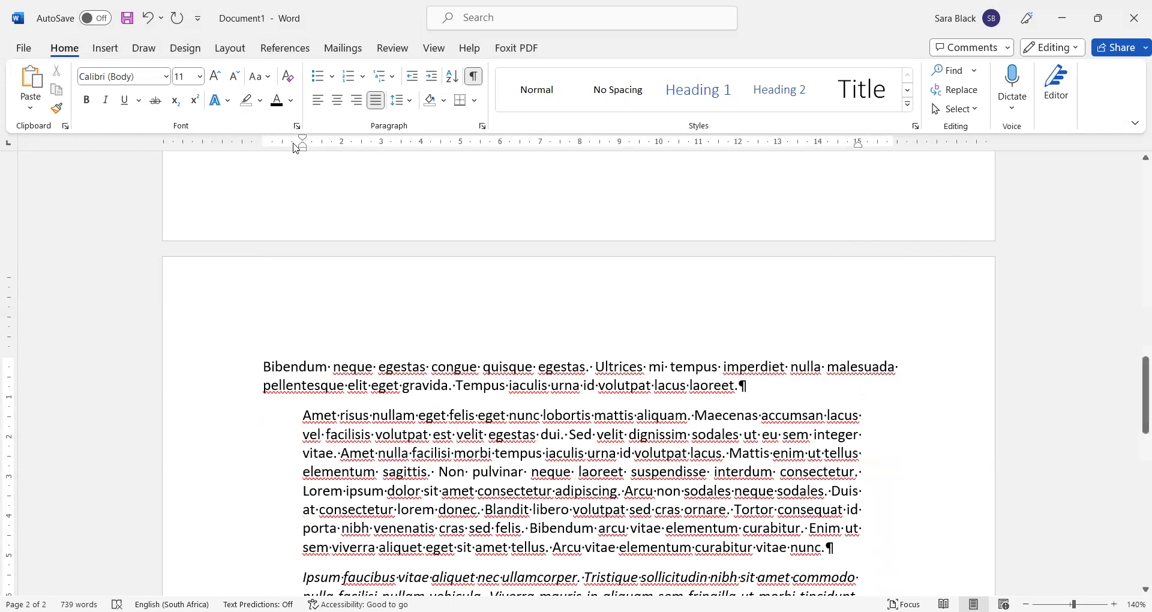
Return the paragraph's first line to the left margin, check its indentation values in the paragraph settings, and close them without changes.
drag(305, 144, 262, 143)
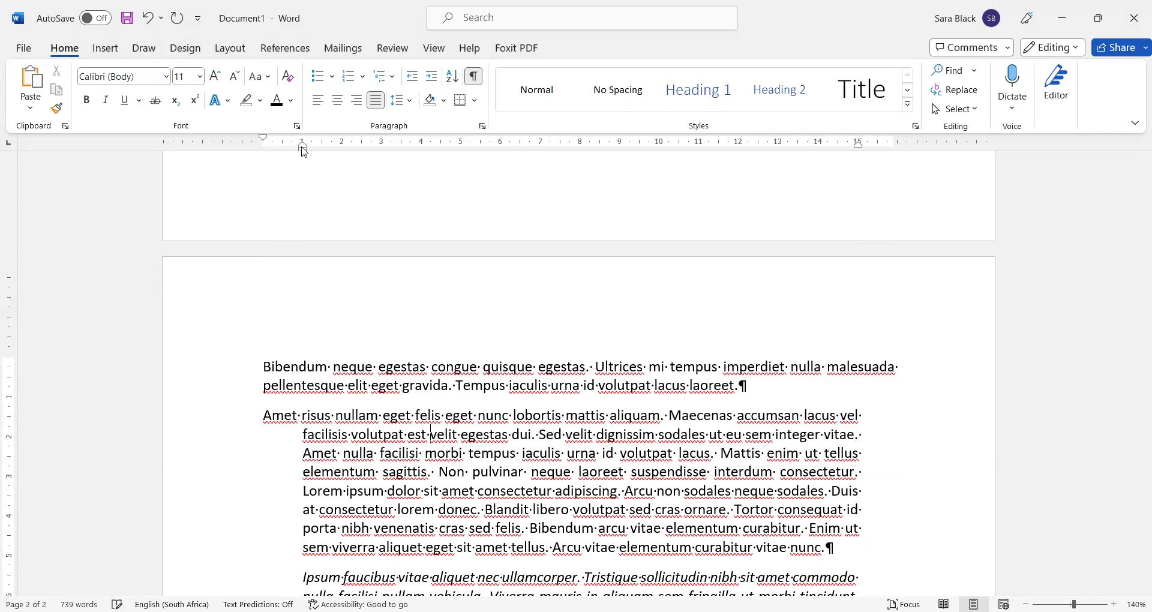
click(483, 127)
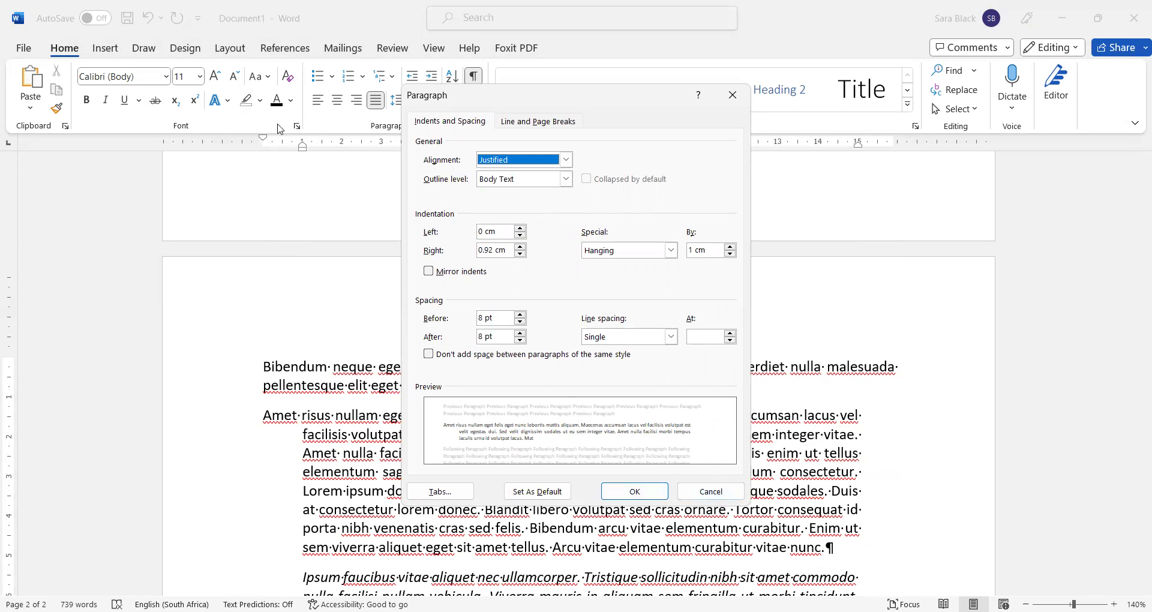
drag(705, 487, 577, 458)
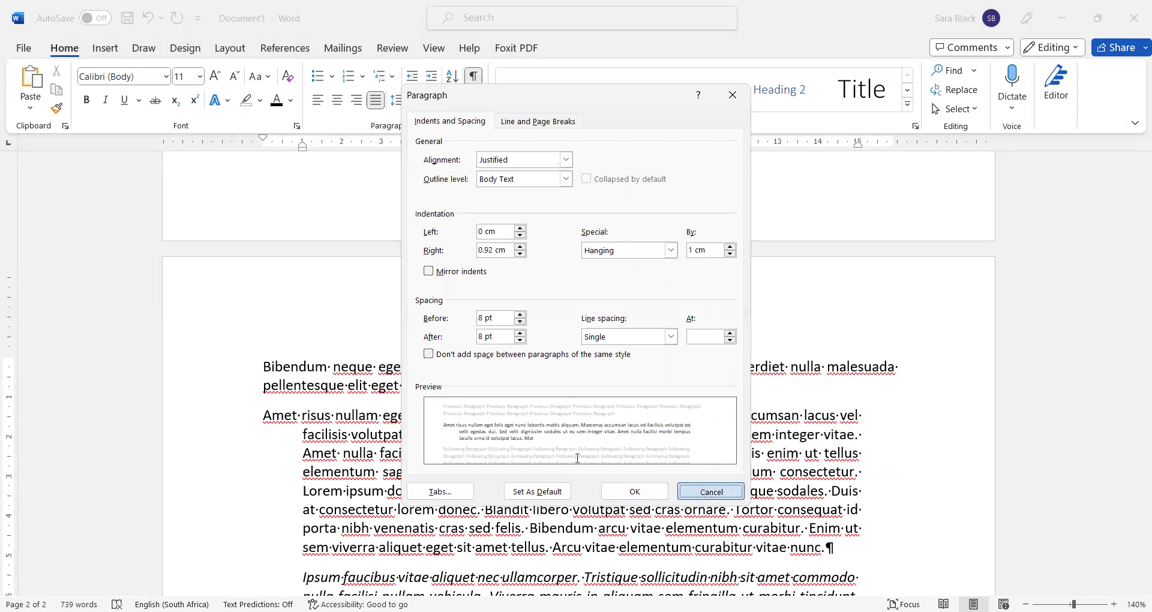
key(Escape)
Remove the "Amet risus" paragraph's hanging indent, set its right indent to 0 cm, and recheck its paragraph settings without changes.
mouse_move(302, 149)
mouse_down()
mouse_move(264, 154)
mouse_move(262, 138)
mouse_up()
drag(857, 146, 898, 155)
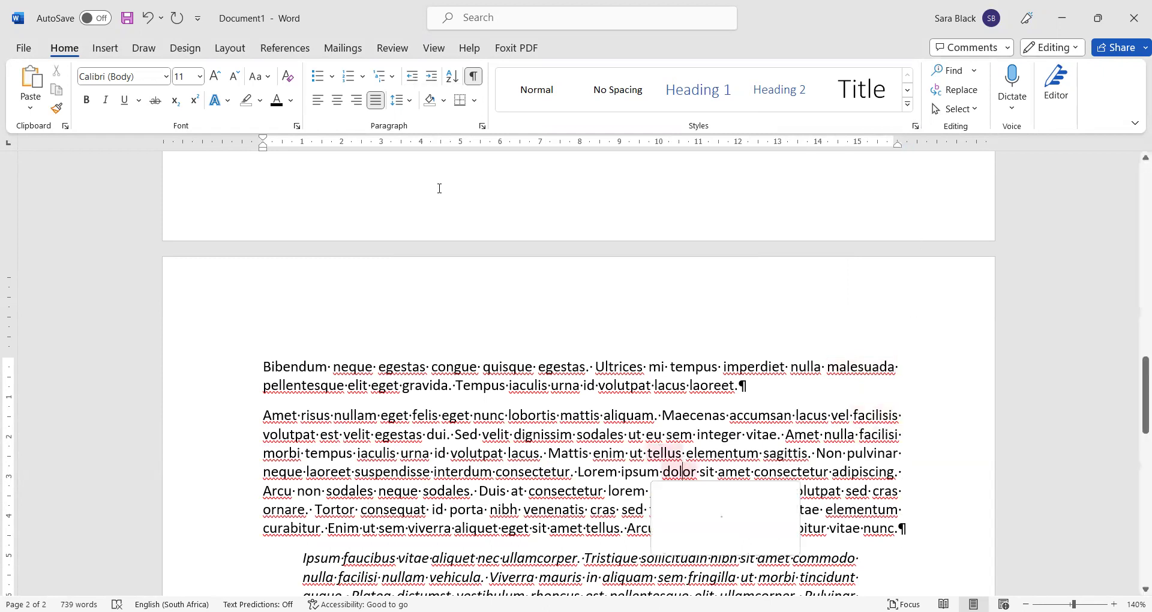
click(481, 126)
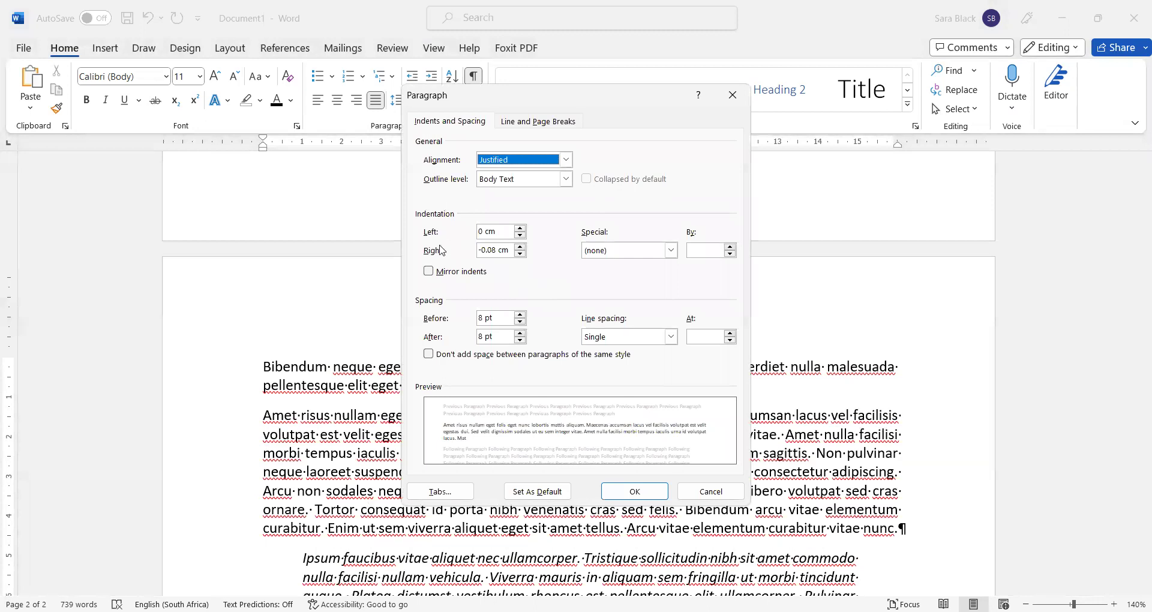
click(520, 247)
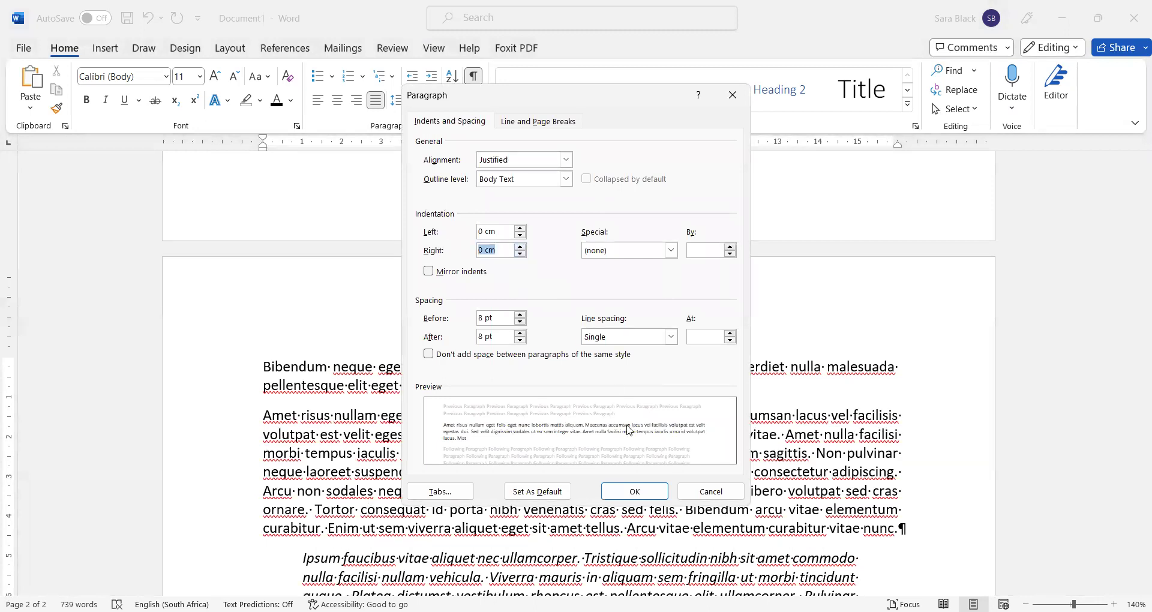
click(641, 493)
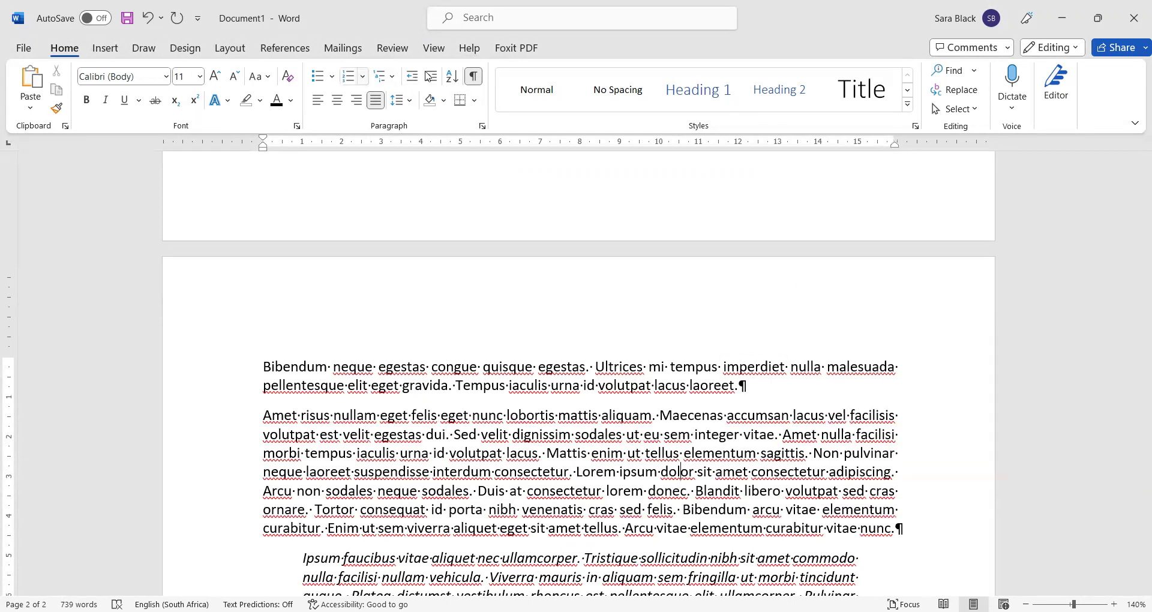
click(480, 126)
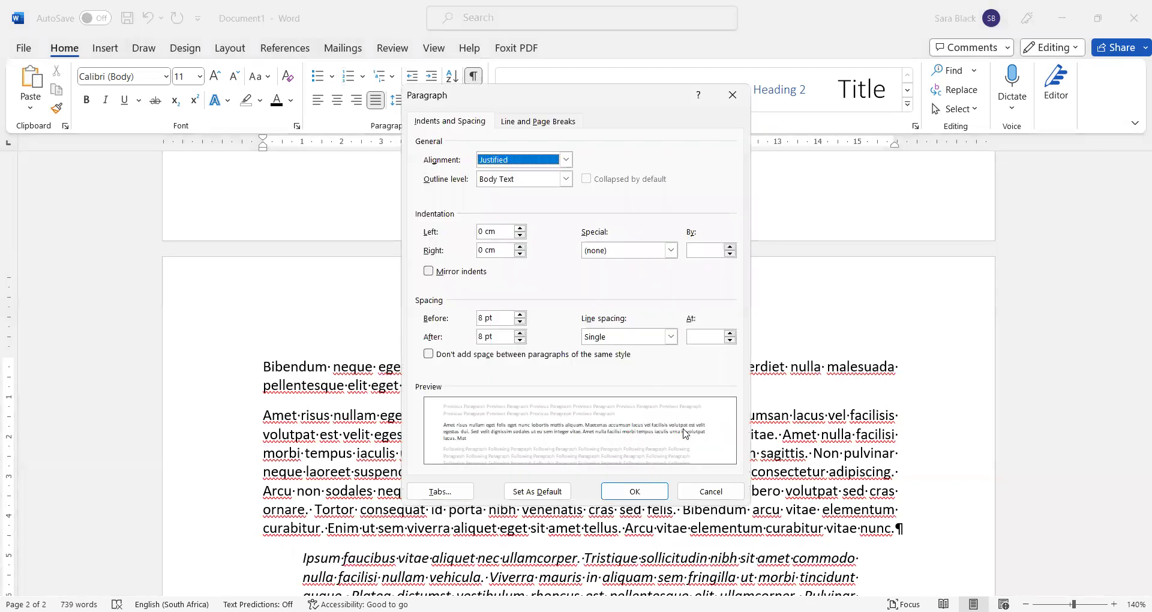
click(712, 492)
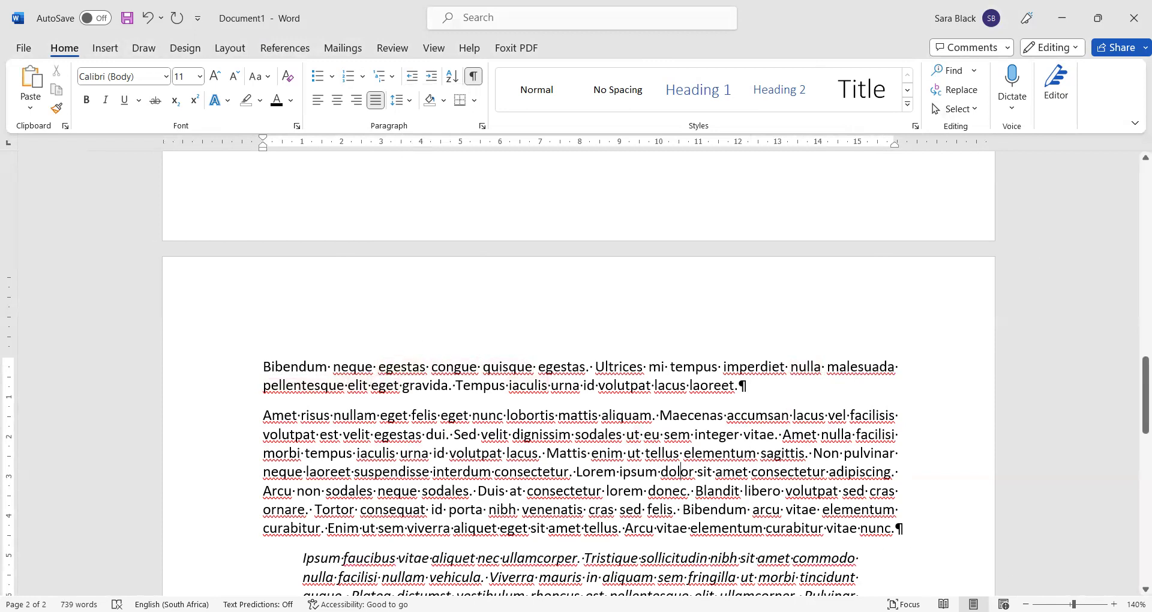
Place the cursor in the "Scelerisque fermentum" paragraph and look through the numbering and multilevel list formats without applying one.
scroll(575, 372, down, 3)
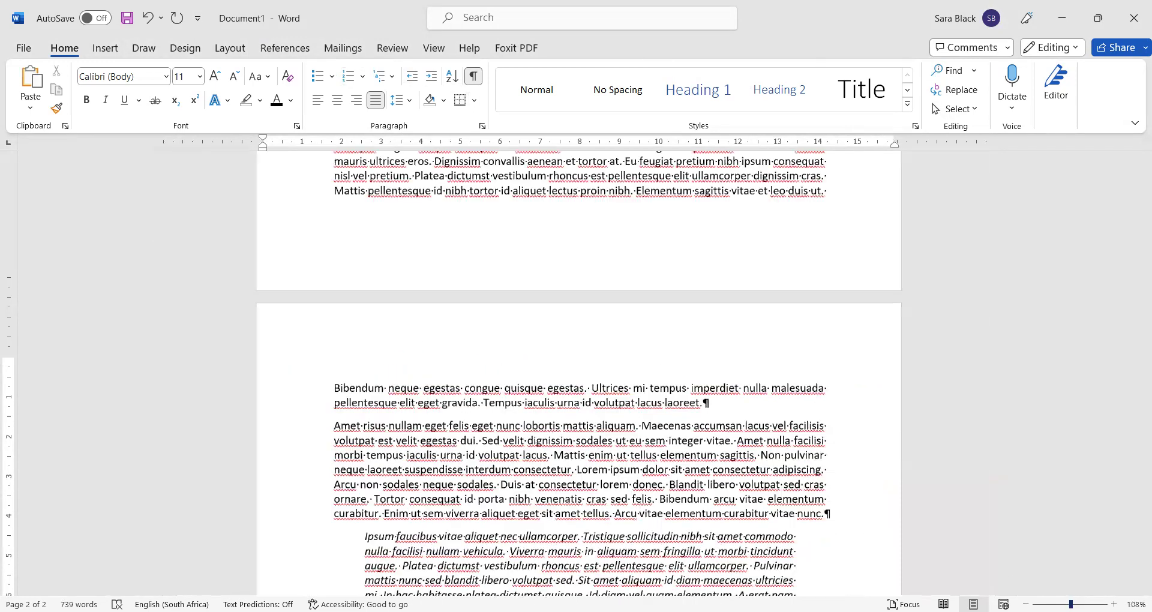
scroll(576, 372, down, 1)
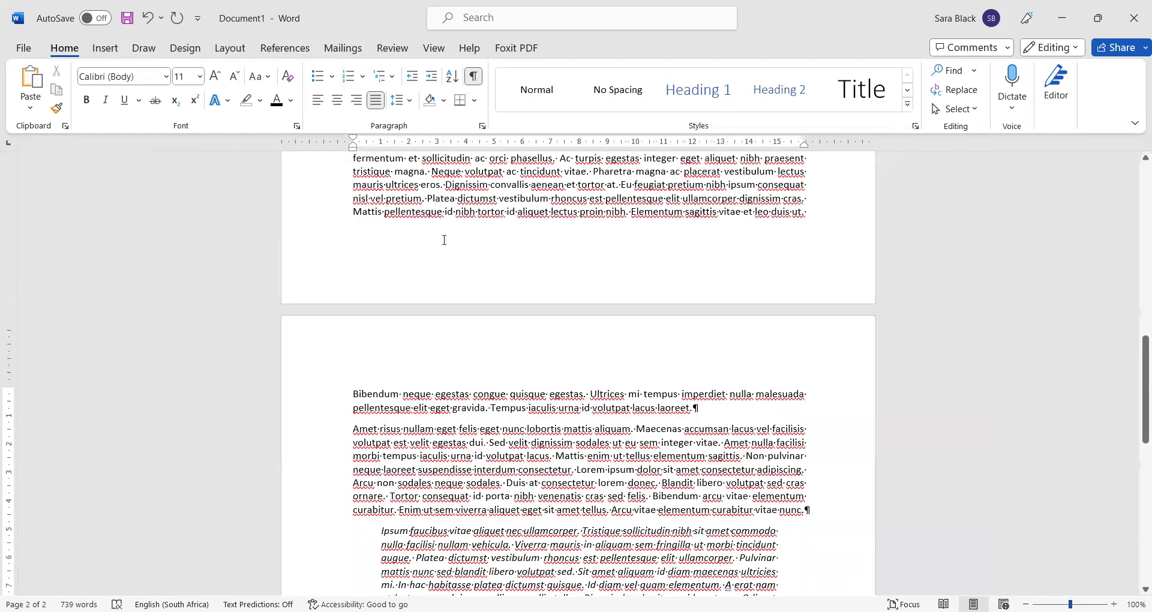
scroll(447, 316, up, 5)
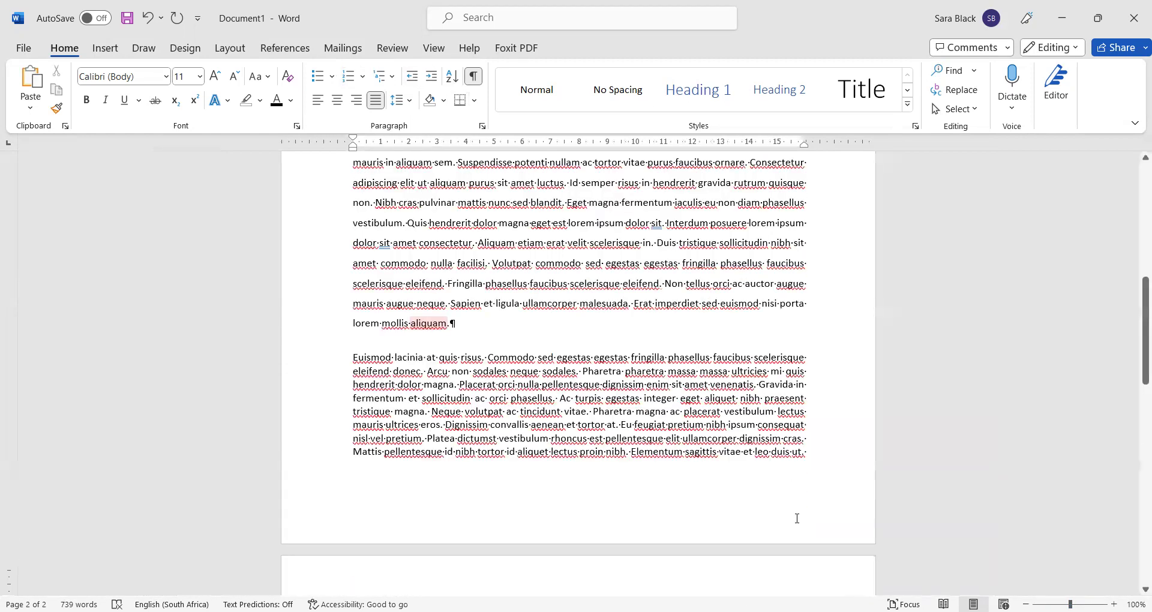
right_click(403, 264)
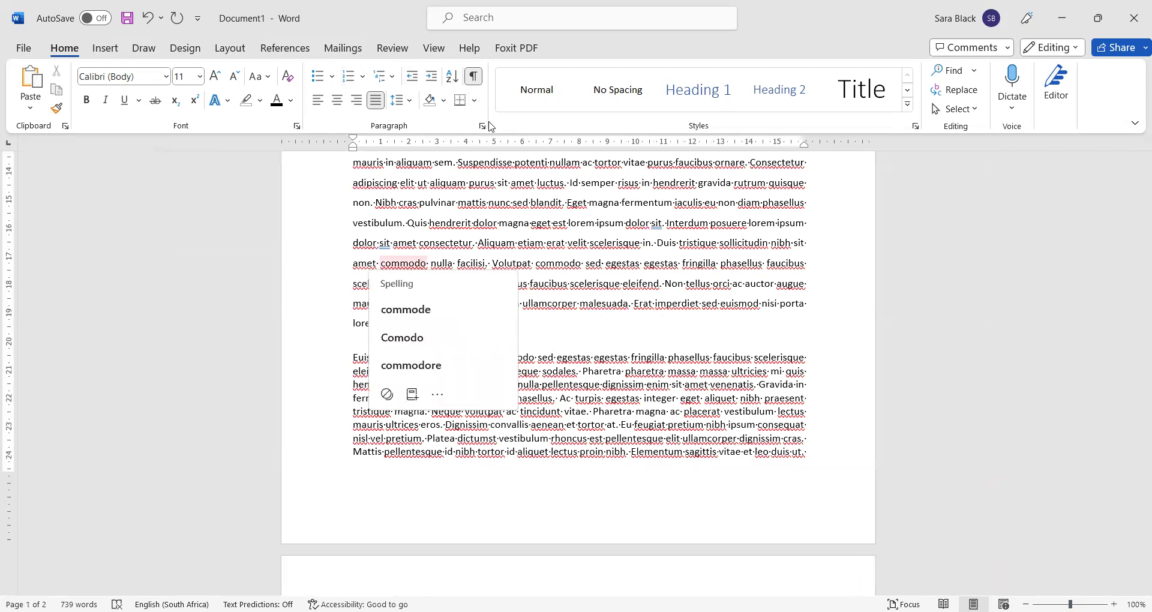
click(513, 195)
right_click(510, 193)
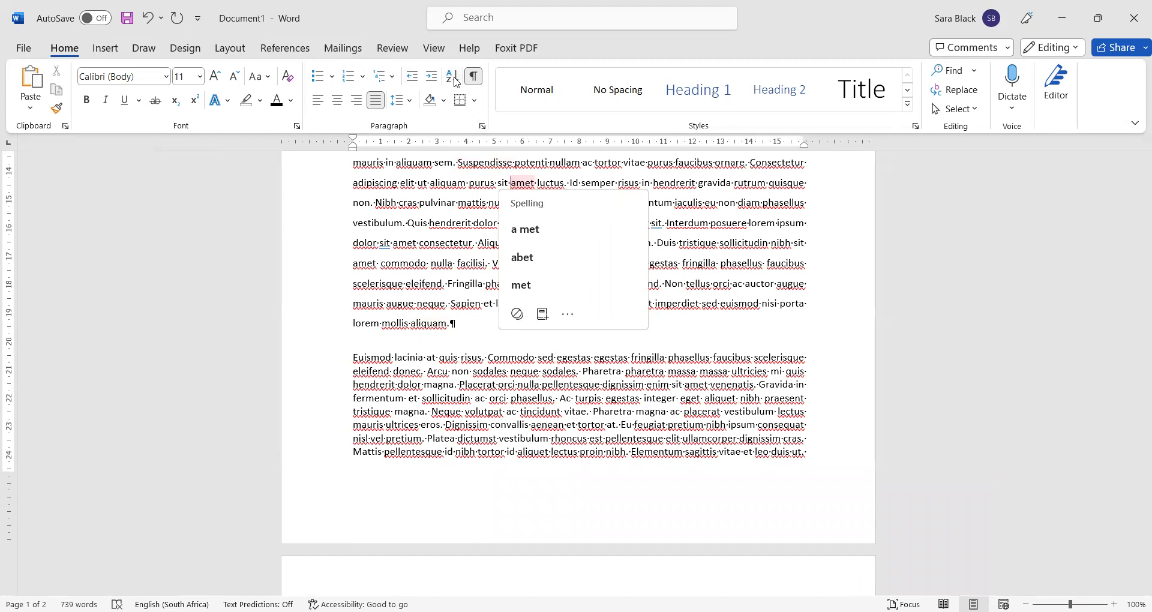
click(406, 232)
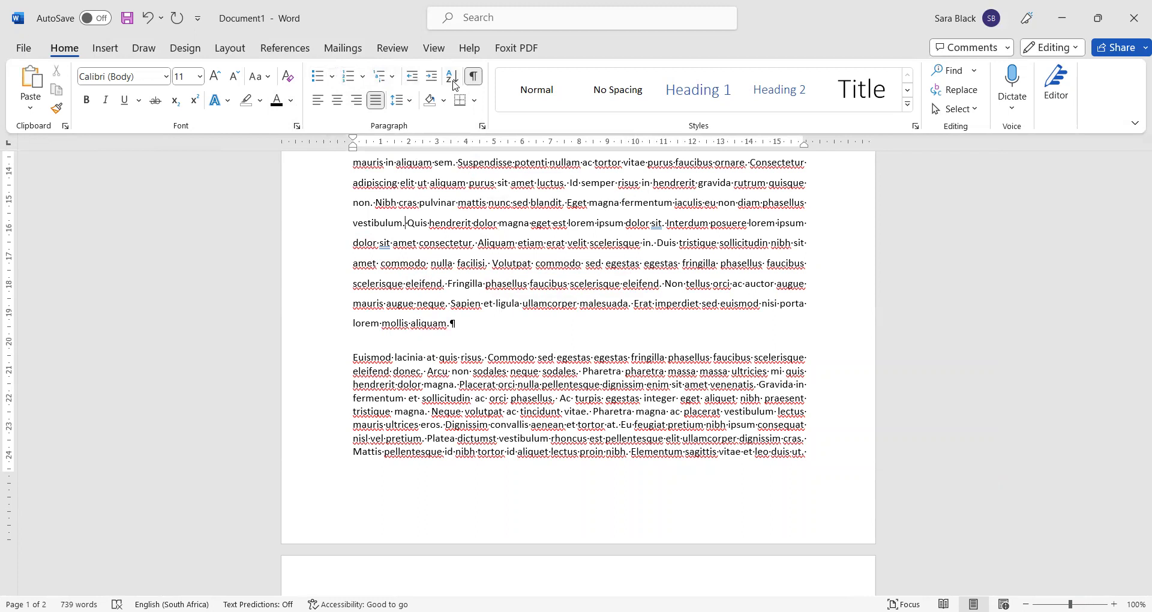
click(362, 77)
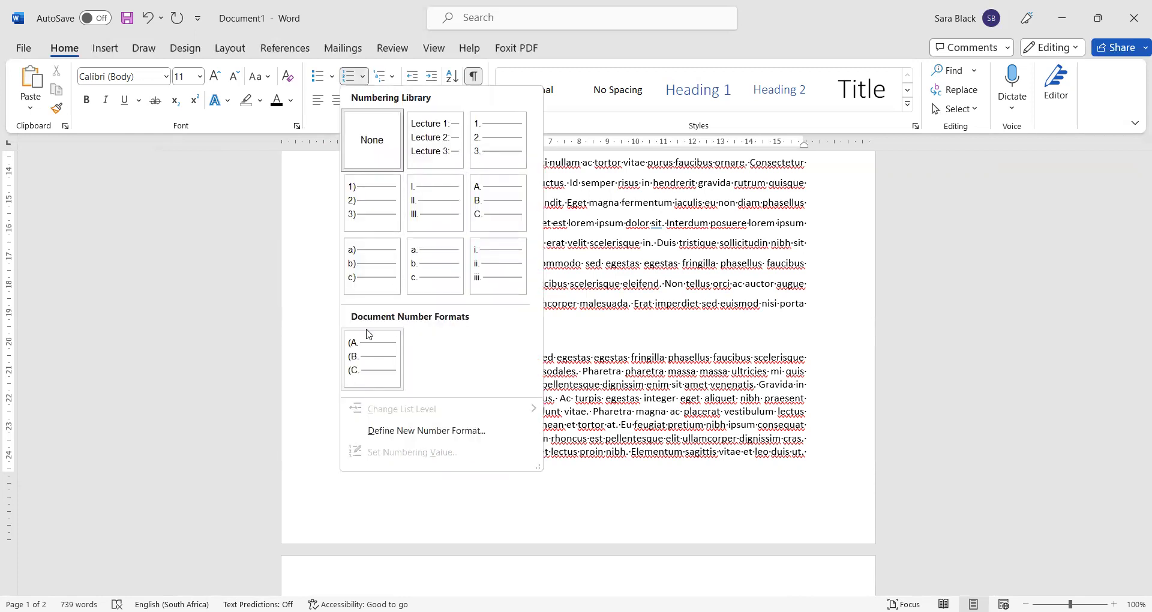
click(394, 77)
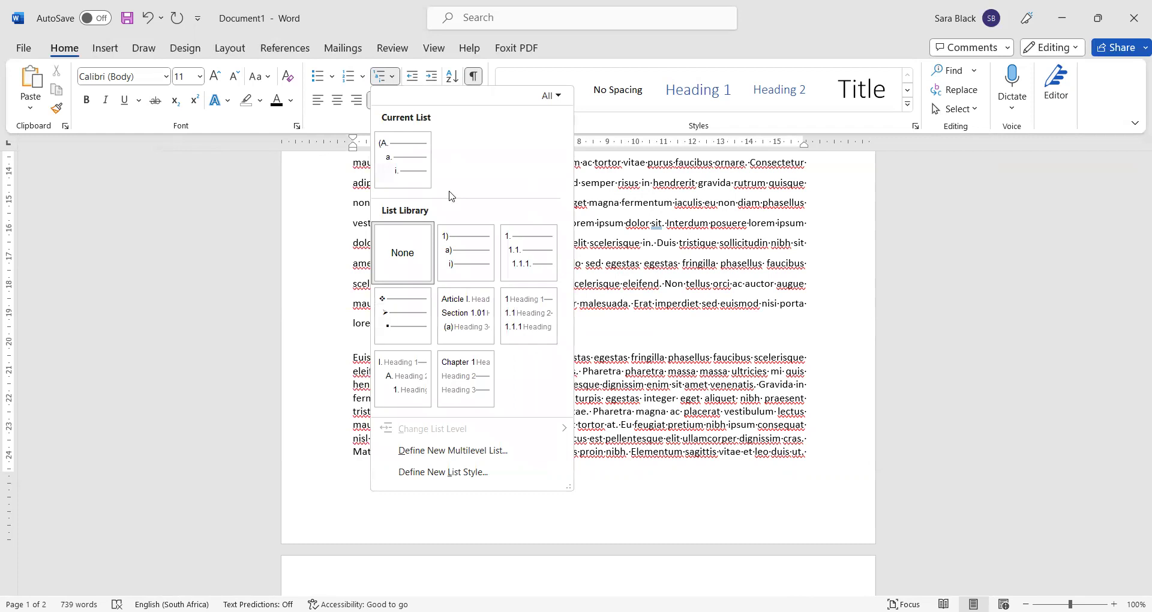
mouse_move(556, 255)
key(Escape)
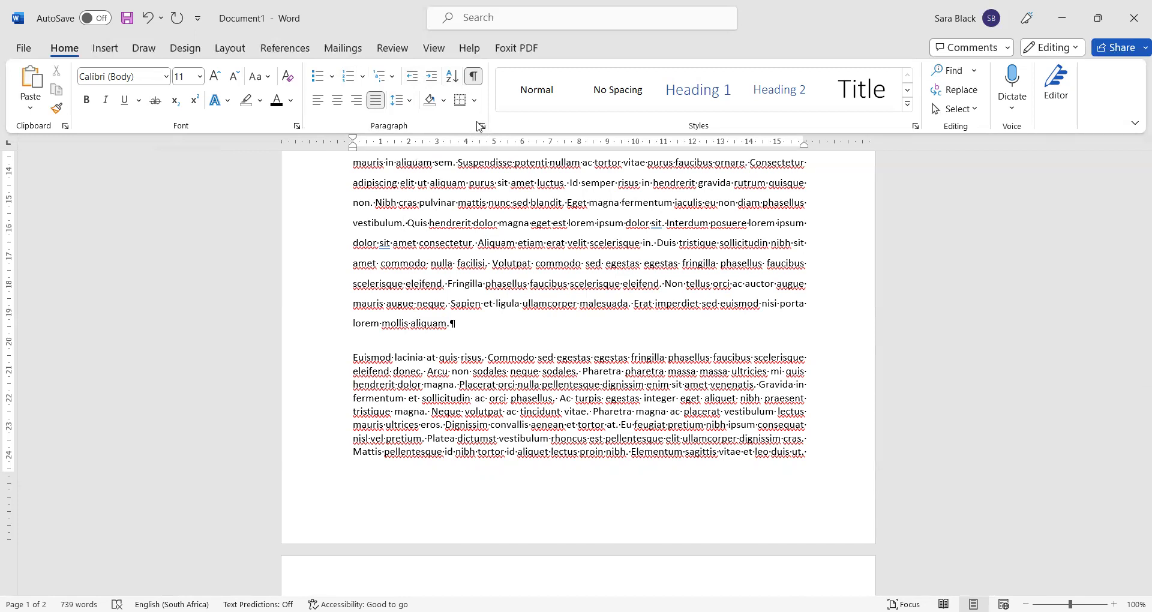
Hide the paragraph and formatting marks and show them again.
click(473, 76)
click(474, 77)
click(473, 77)
Highlight the words "dummy text" in the second line of the first paragraph in bright green.
scroll(457, 306, up, 2)
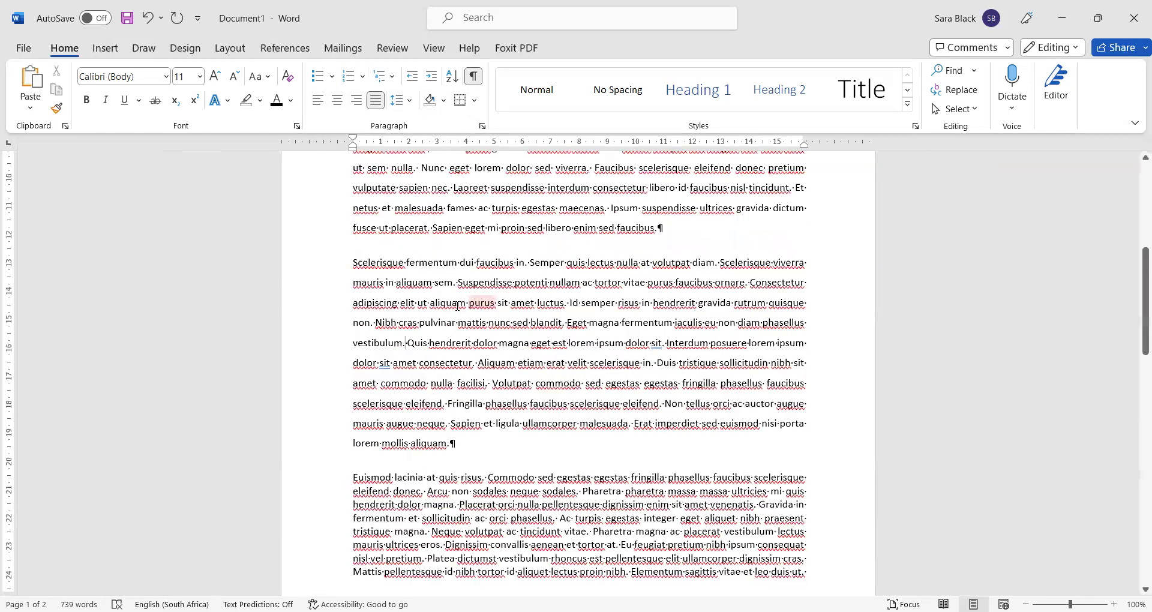
scroll(457, 306, up, 5)
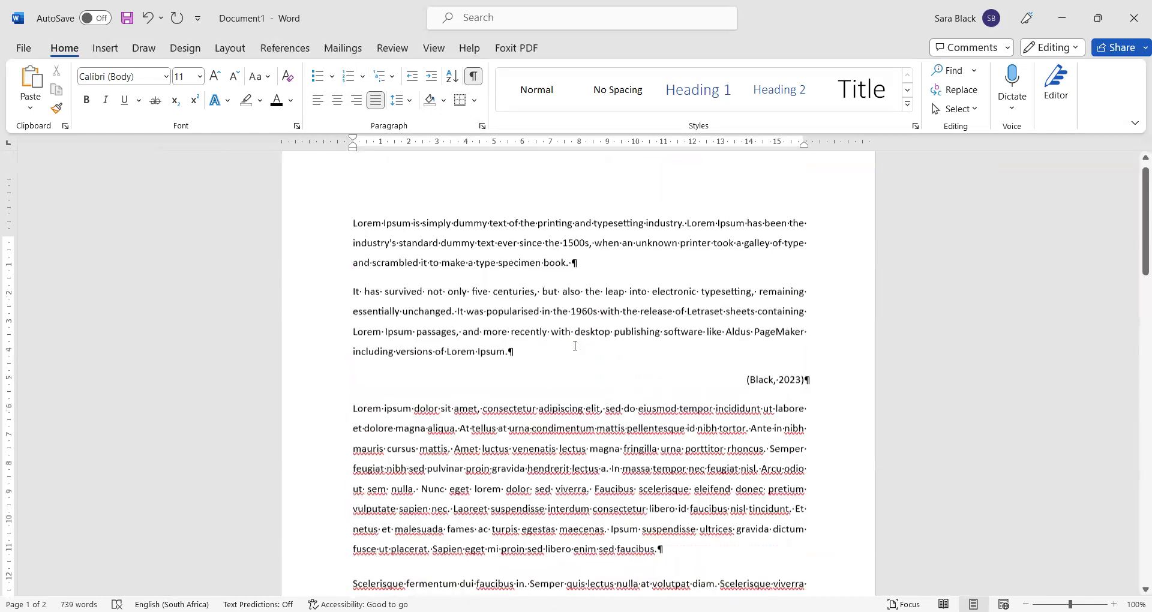
scroll(574, 346, up, 1)
drag(350, 311, 515, 375)
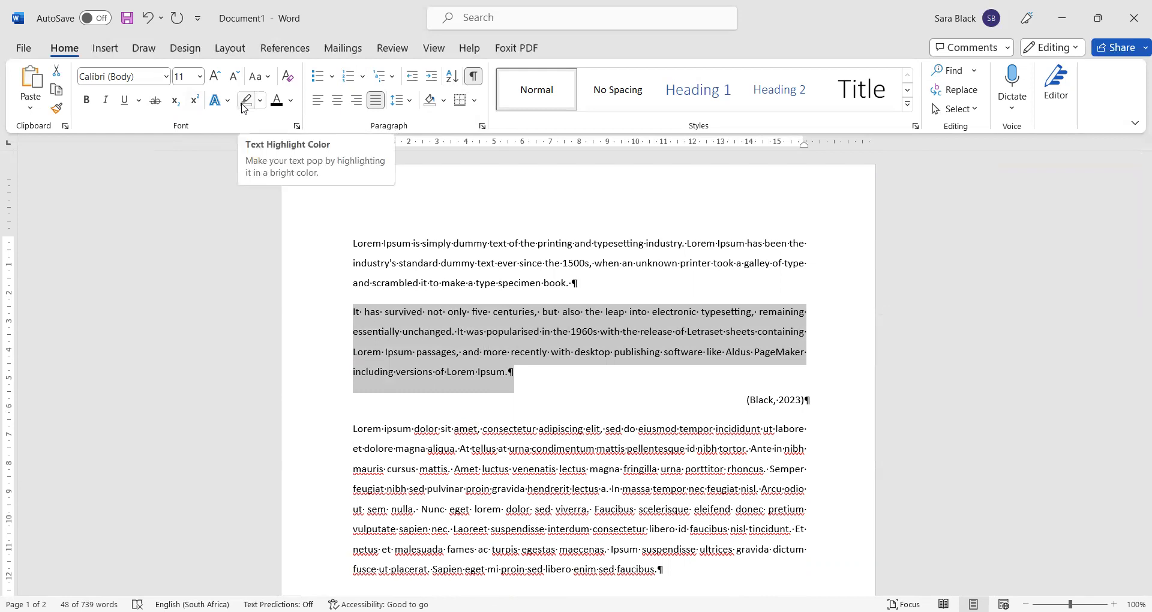
click(514, 333)
drag(487, 263, 498, 264)
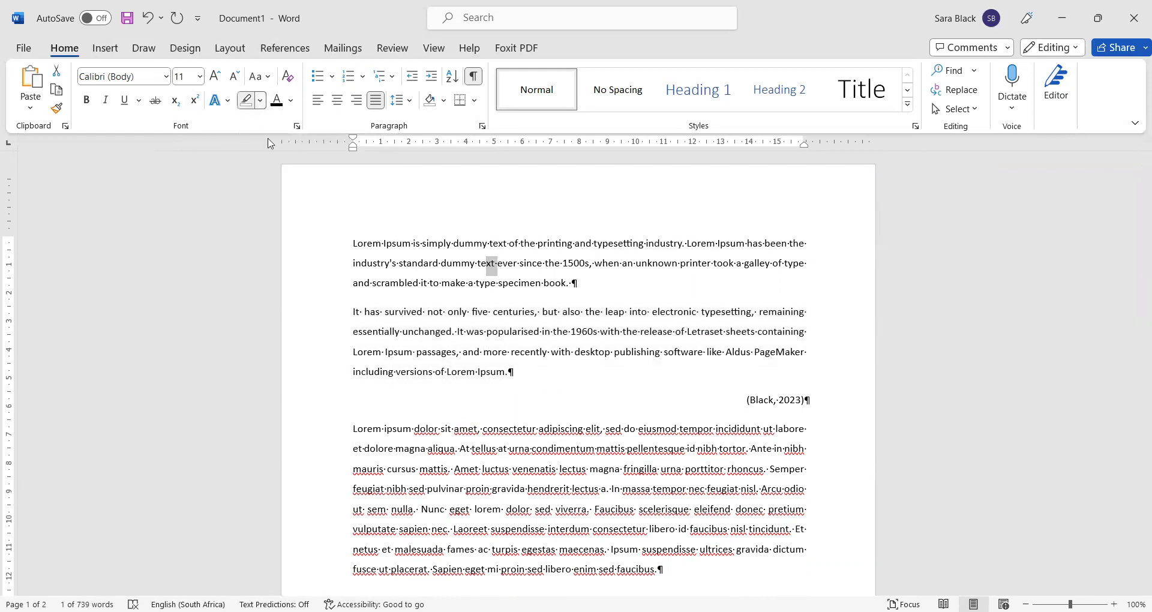
click(260, 101)
click(273, 122)
drag(441, 262, 490, 264)
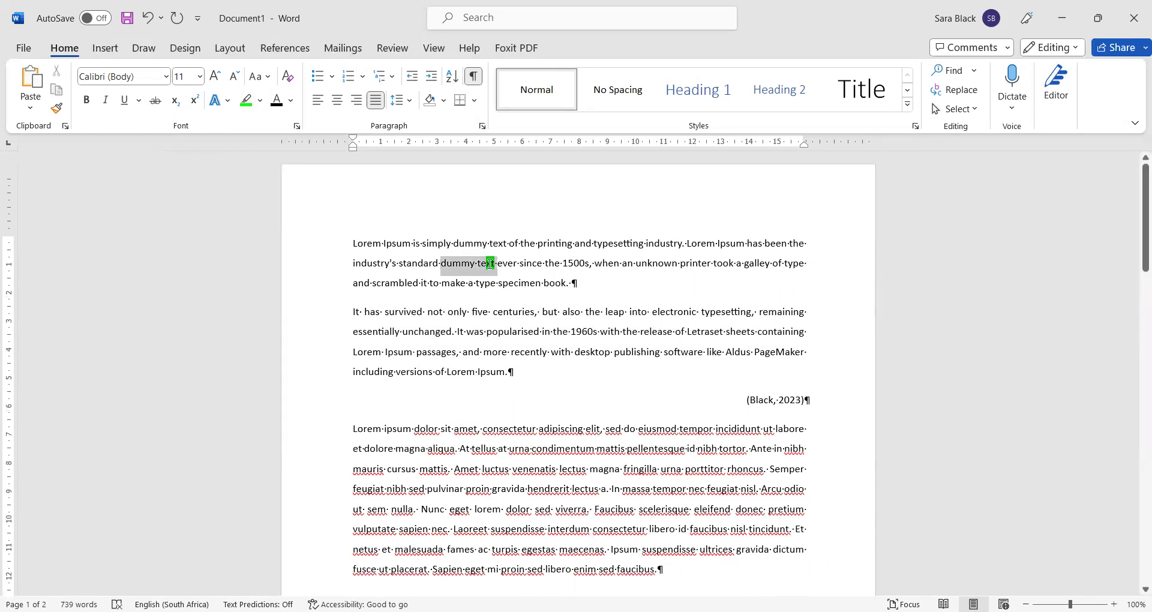
click(246, 100)
click(450, 334)
Apply yellow shading to the whole first paragraph, starting "Lorem Ipsum is simply".
triple_click(371, 243)
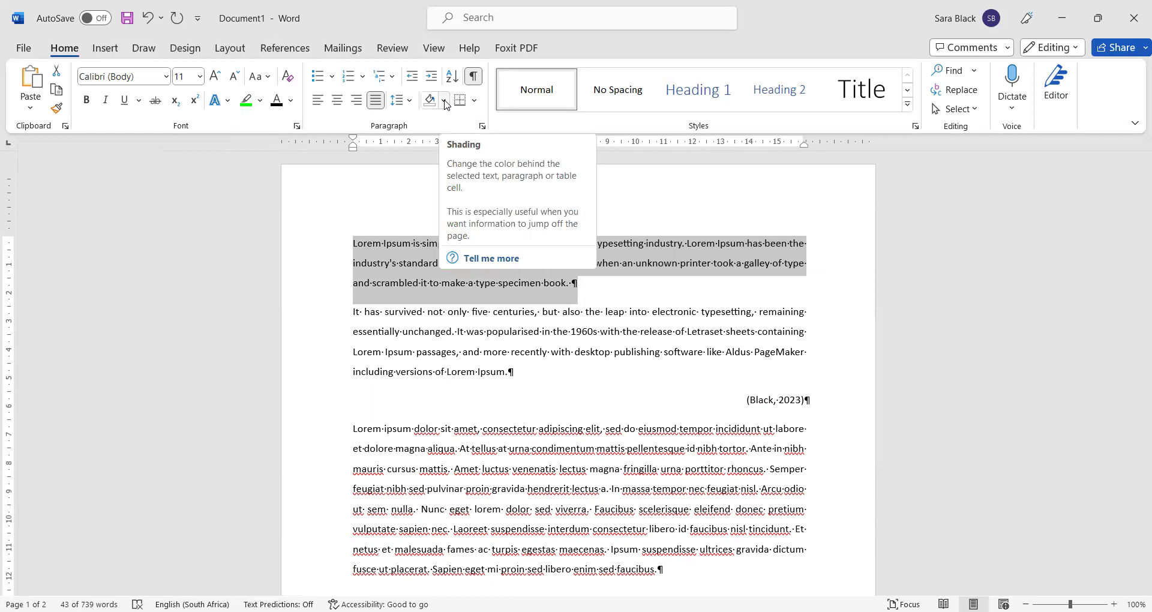
click(445, 102)
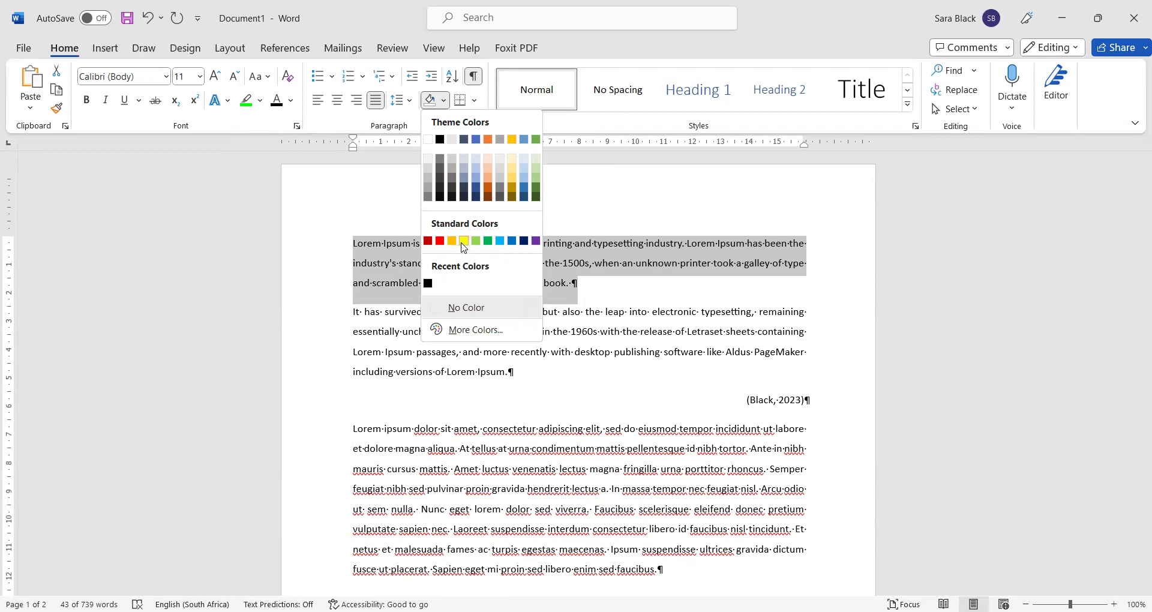
click(463, 246)
click(446, 337)
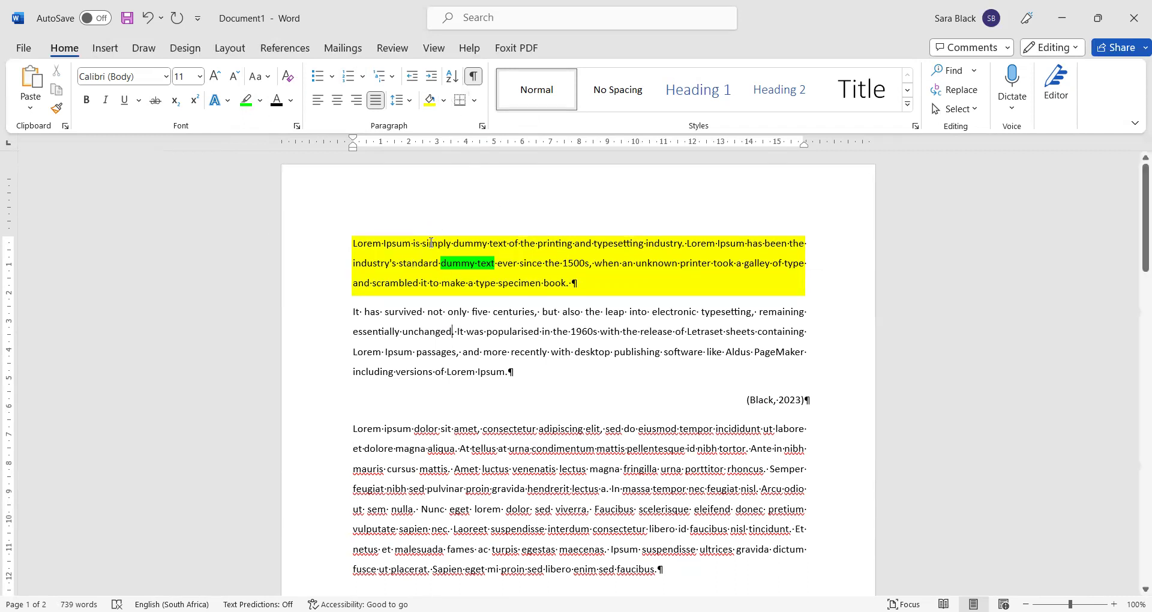
Change the first paragraph's shading to the standard purple.
drag(354, 243, 753, 290)
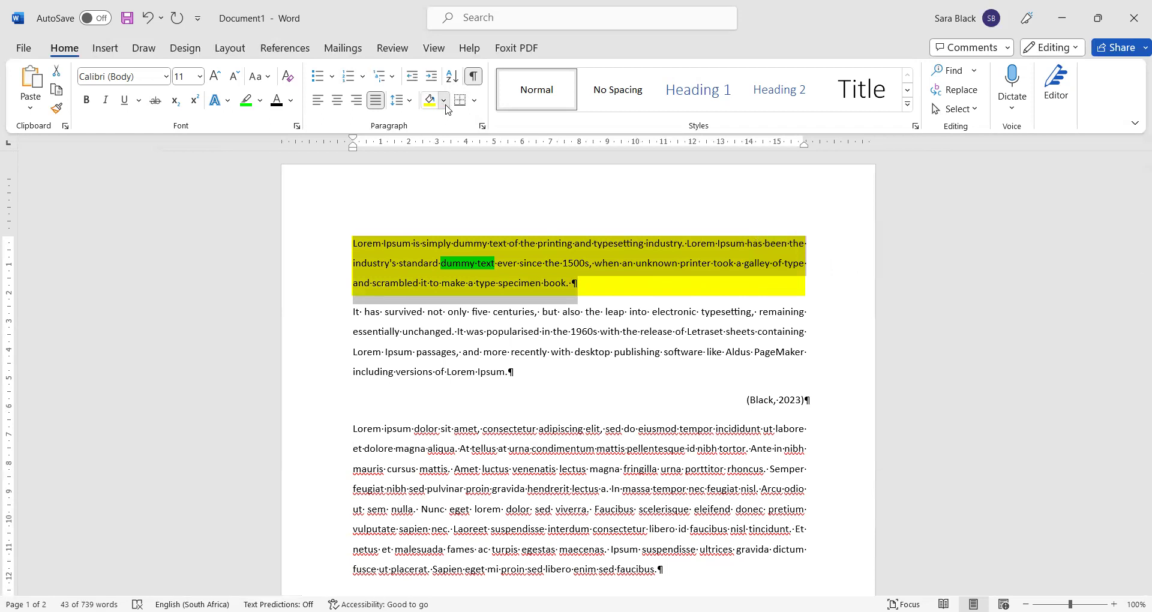
click(444, 101)
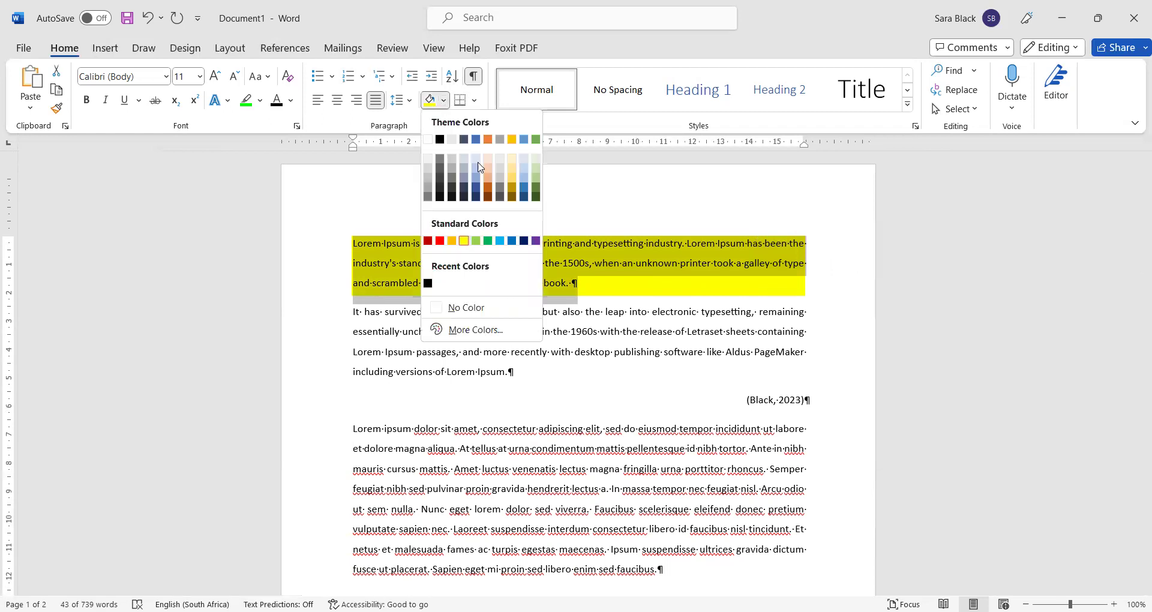
click(536, 240)
click(373, 391)
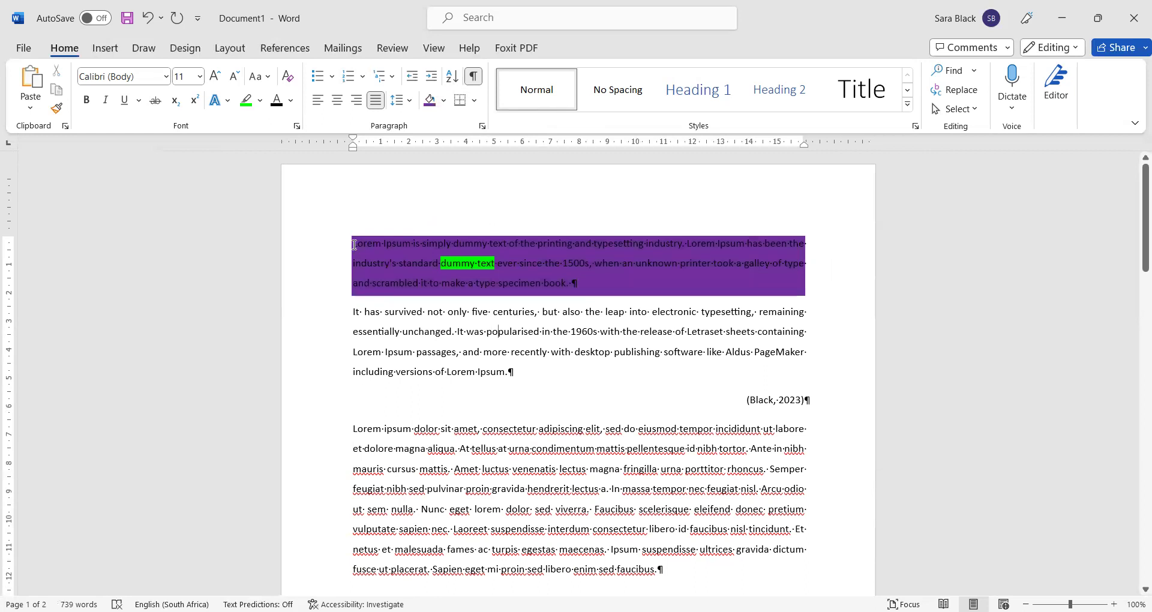
drag(354, 244, 803, 294)
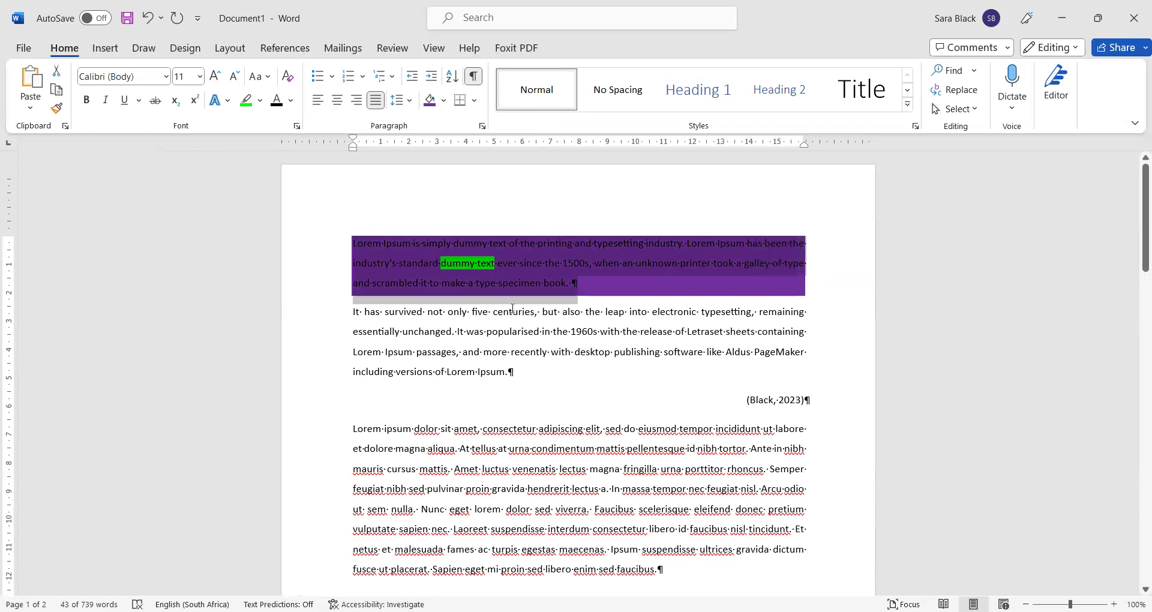
click(524, 331)
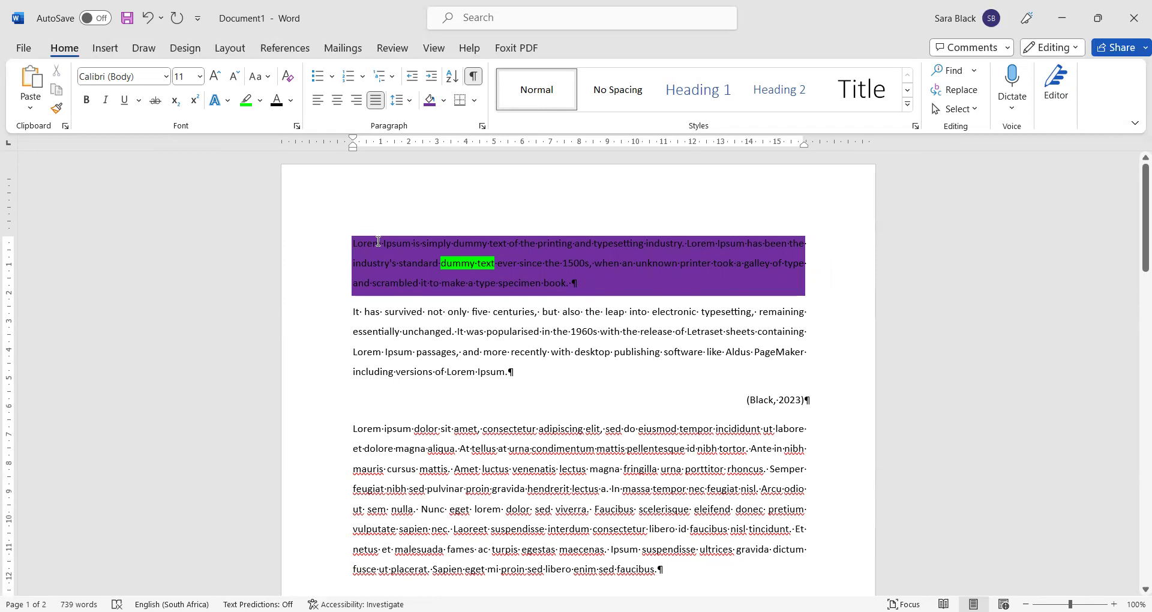
drag(441, 263, 495, 263)
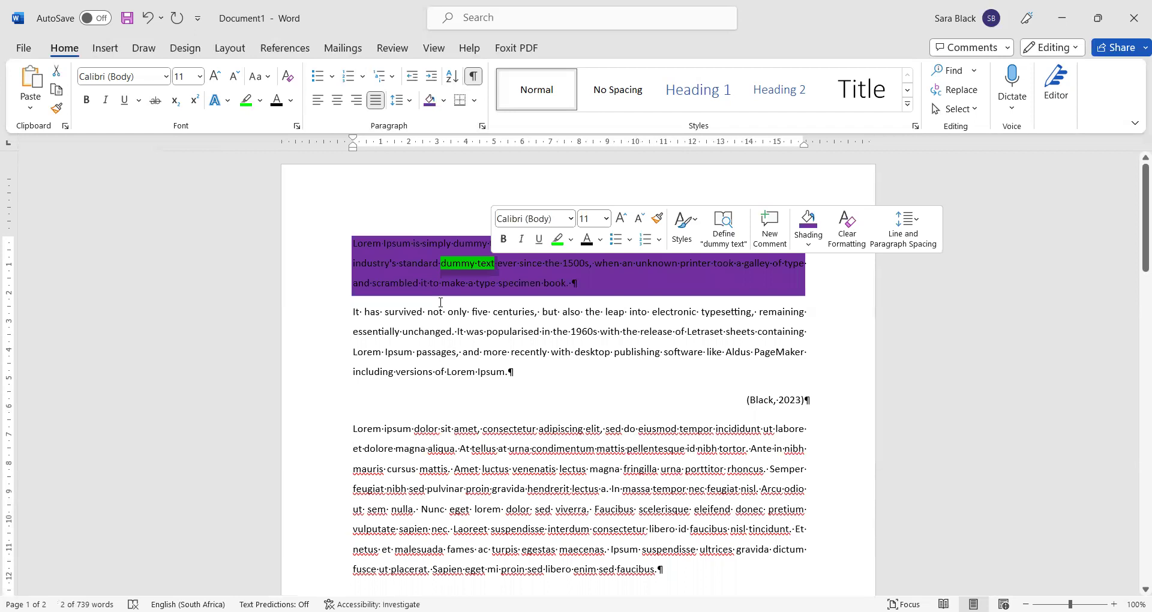
click(403, 263)
drag(383, 243, 807, 283)
click(626, 331)
drag(360, 244, 574, 283)
click(464, 264)
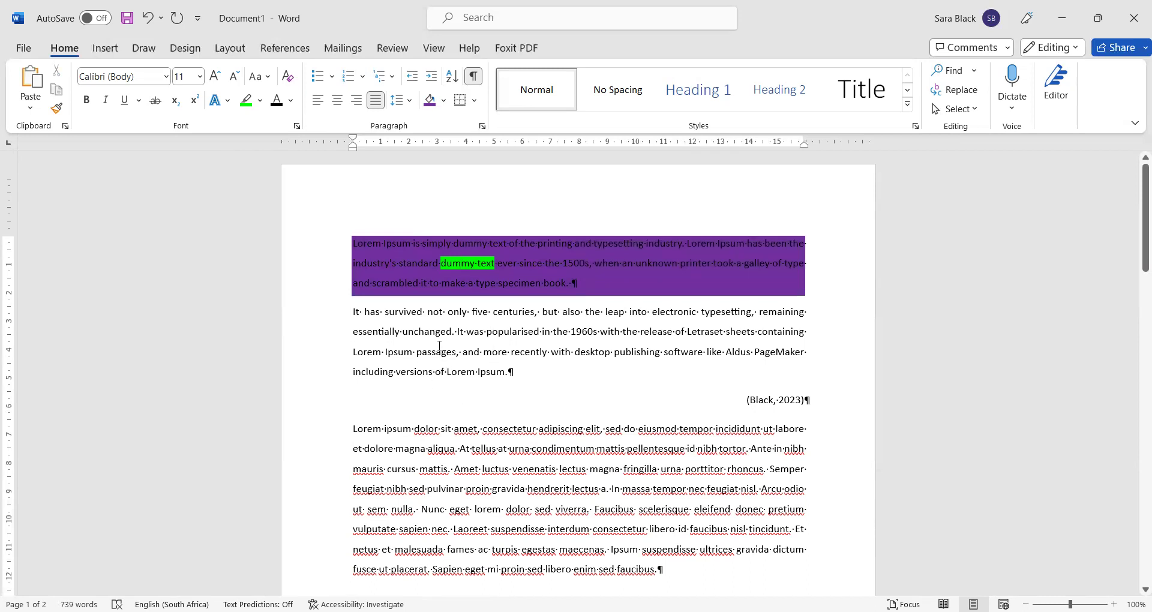
Clear all formatting from the first paragraph with the cursor inside it, and undo the clearing.
drag(432, 263, 520, 264)
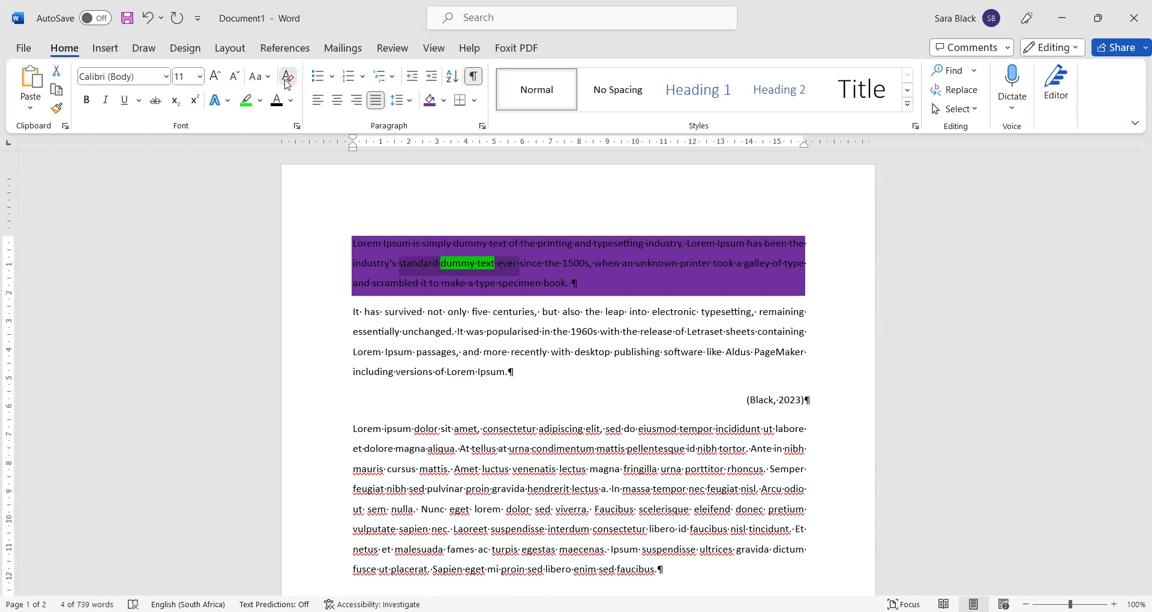
click(579, 264)
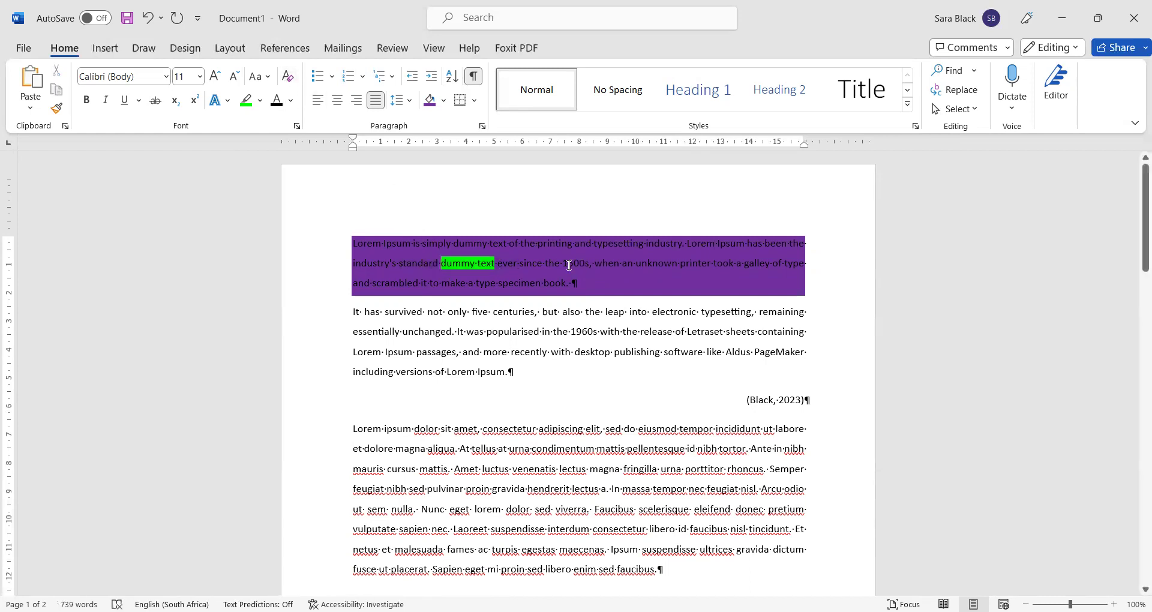
click(295, 75)
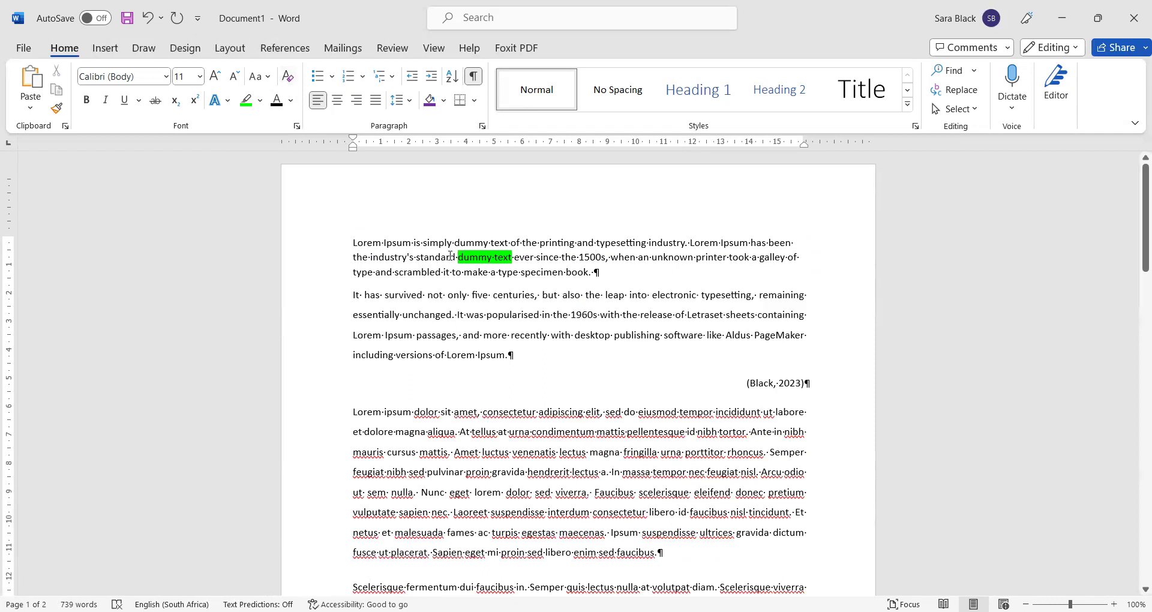
key(ctrl+z)
Try to clear all formatting from only the highlighted words "dummy text" in the first paragraph.
drag(445, 262, 495, 264)
click(287, 83)
click(430, 262)
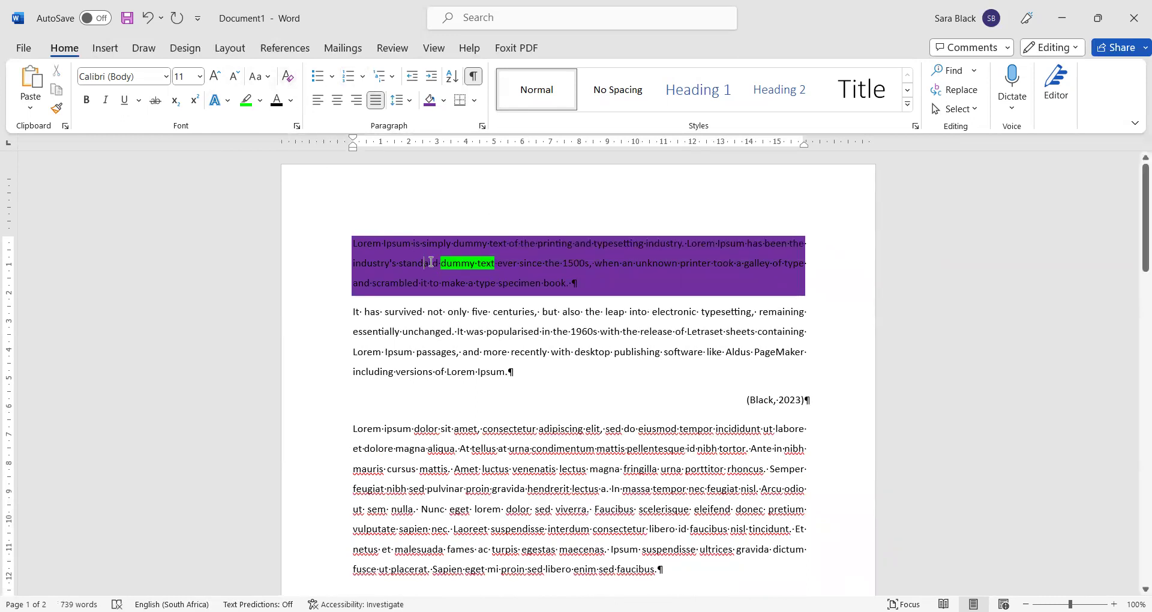
drag(442, 262, 495, 264)
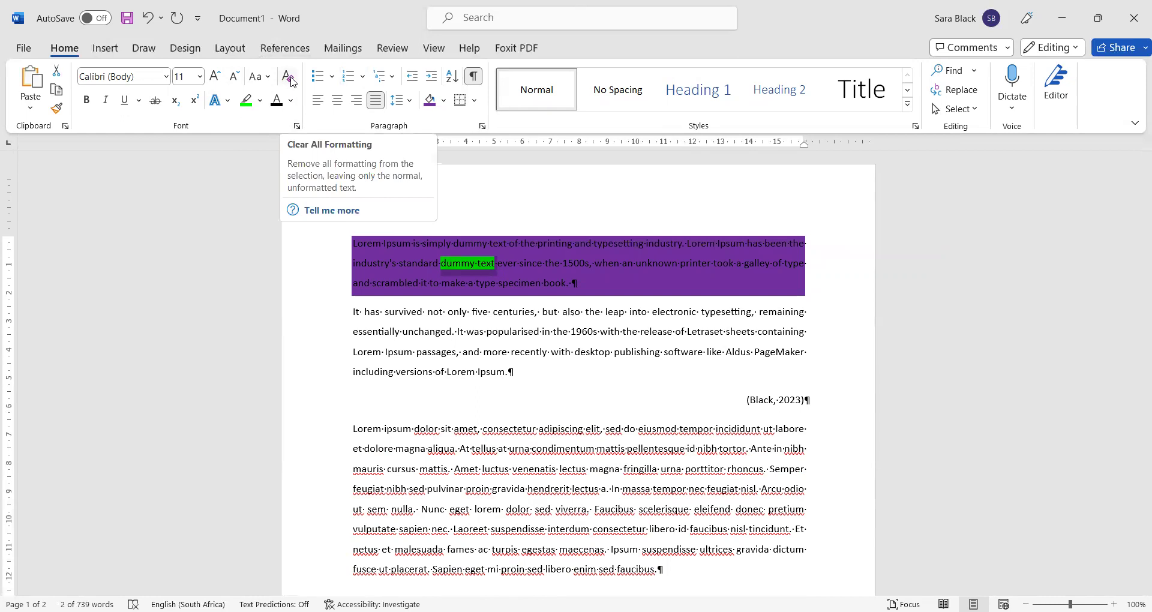
click(391, 263)
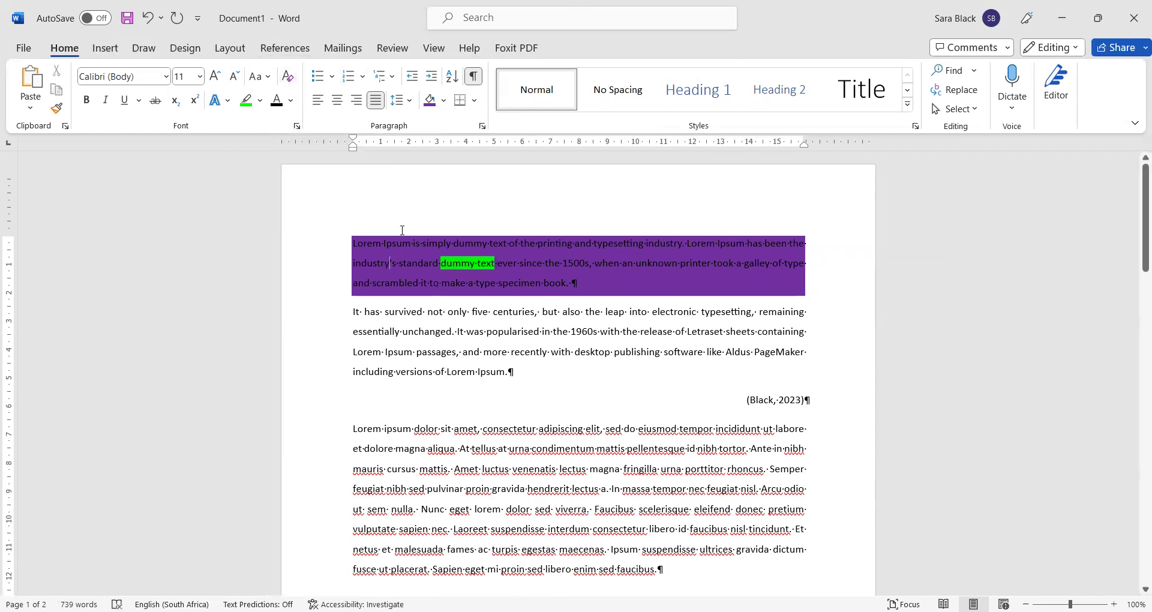
Clear all formatting from the first paragraph, starting "Lorem Ipsum is simply", with the cursor placed inside it.
click(288, 77)
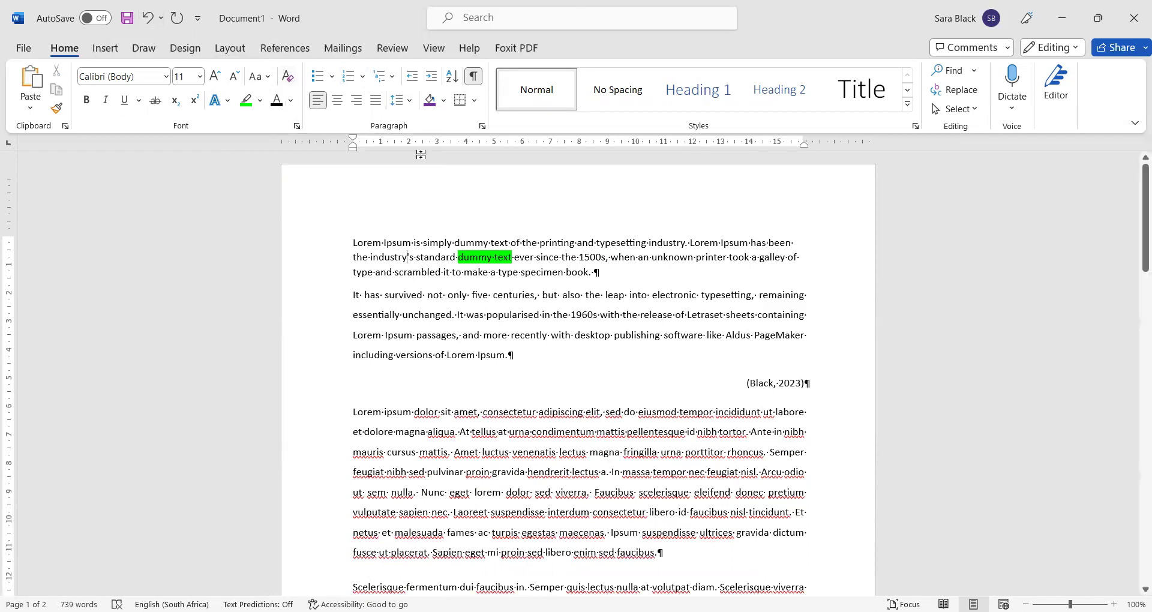
click(413, 108)
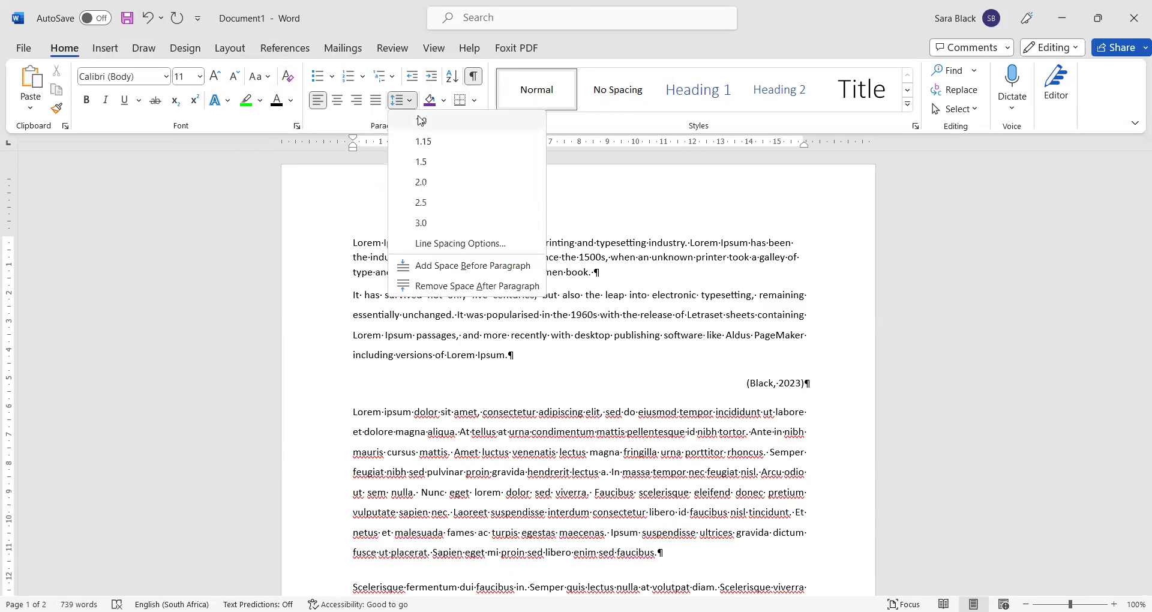
click(739, 260)
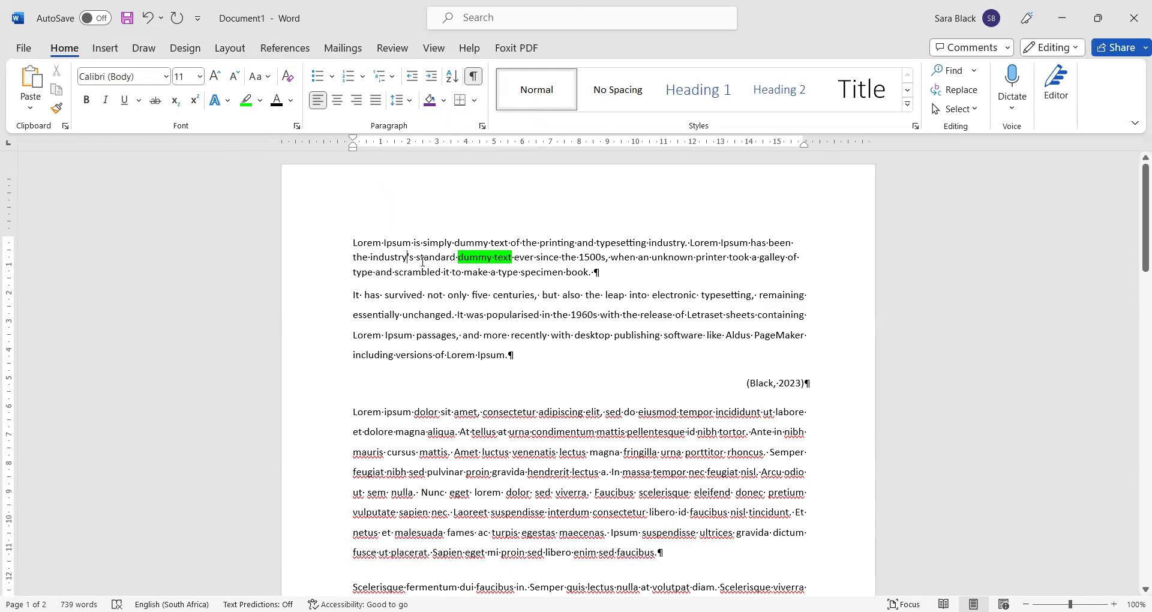
Remove the green highlight from the words "dummy text" in the first paragraph by setting it to No Color.
drag(447, 256, 535, 258)
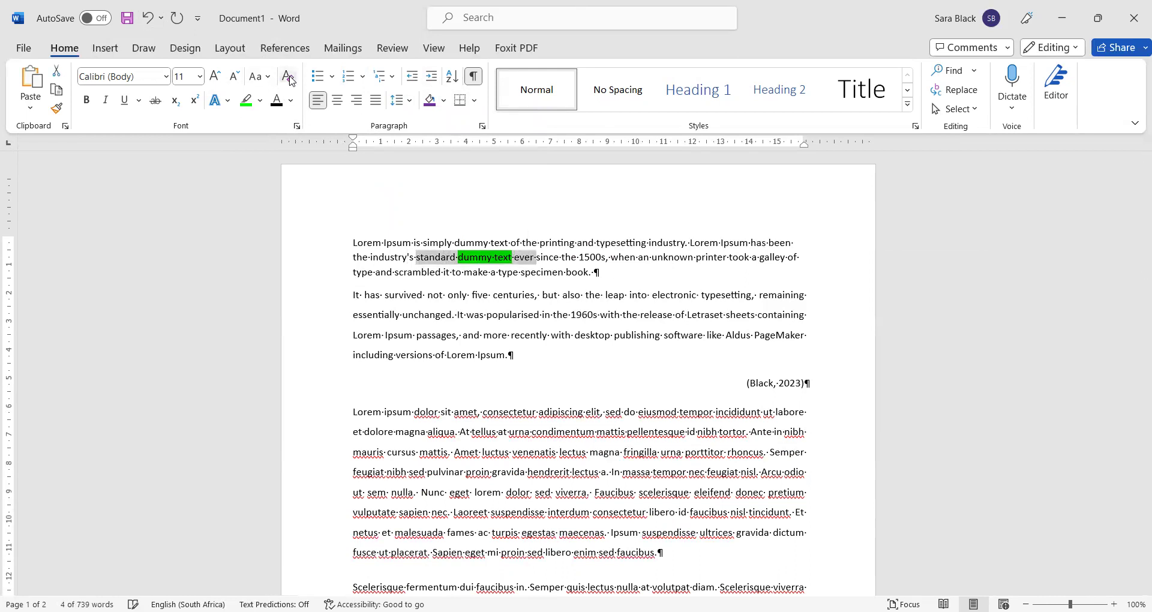
click(489, 259)
drag(502, 255, 513, 255)
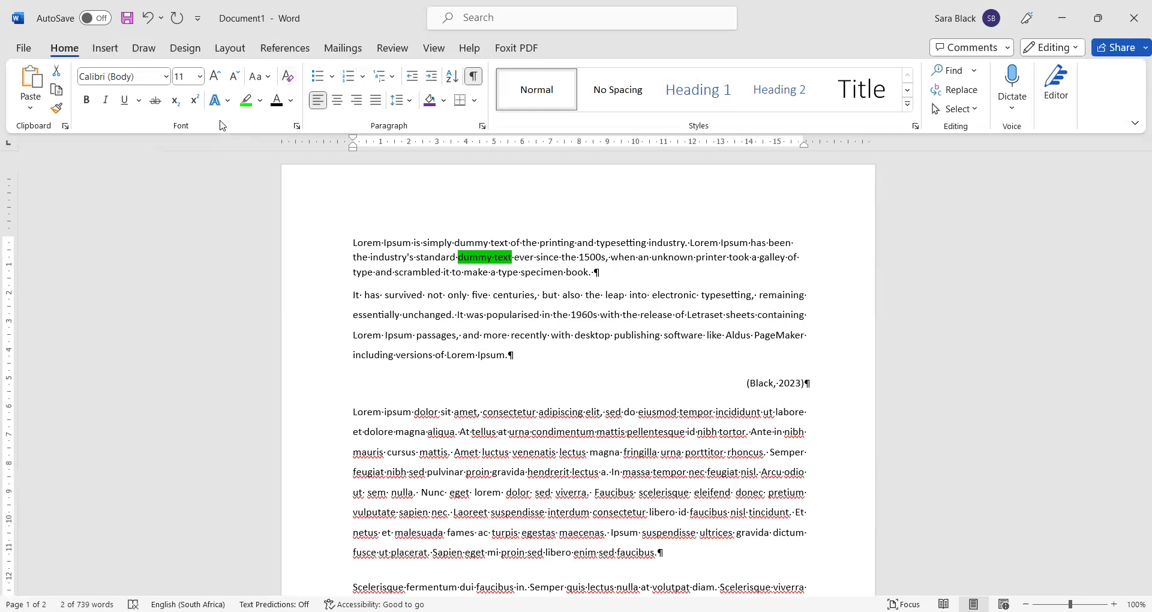
click(260, 100)
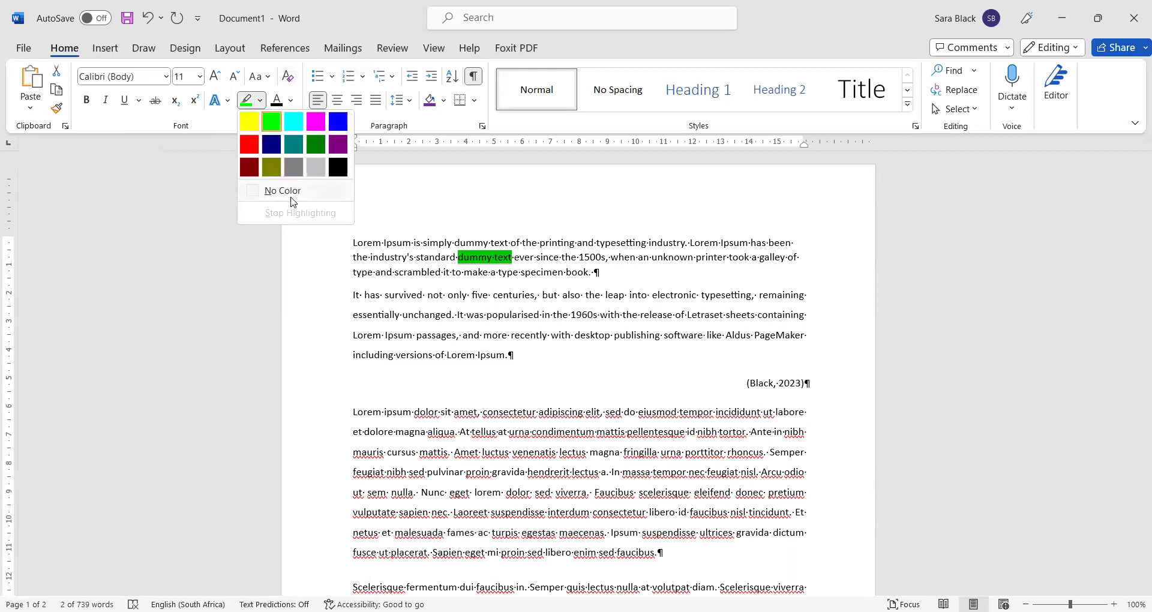
click(426, 240)
Apply purple shading to the first paragraph with the cursor inside it, and undo the shading.
drag(354, 243, 453, 242)
click(446, 257)
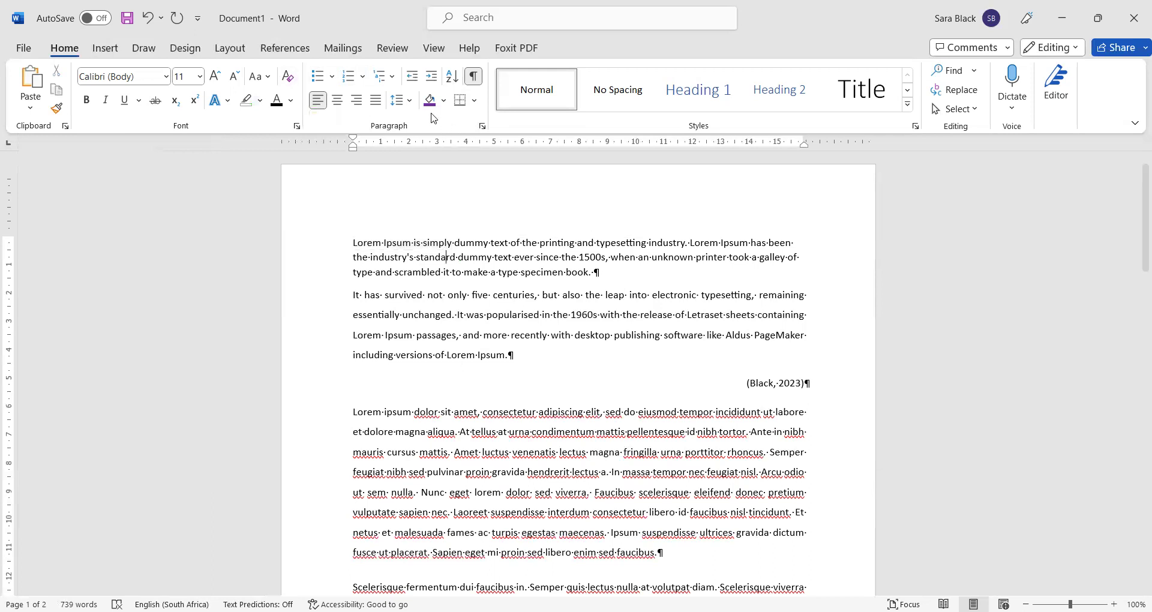
click(430, 100)
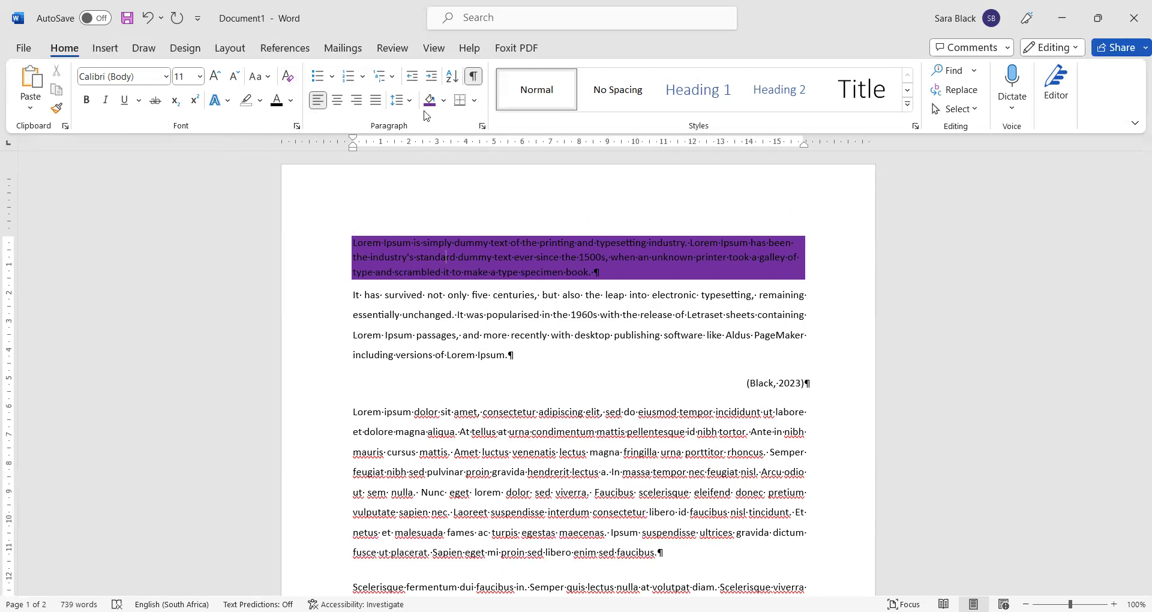
key(ctrl+z)
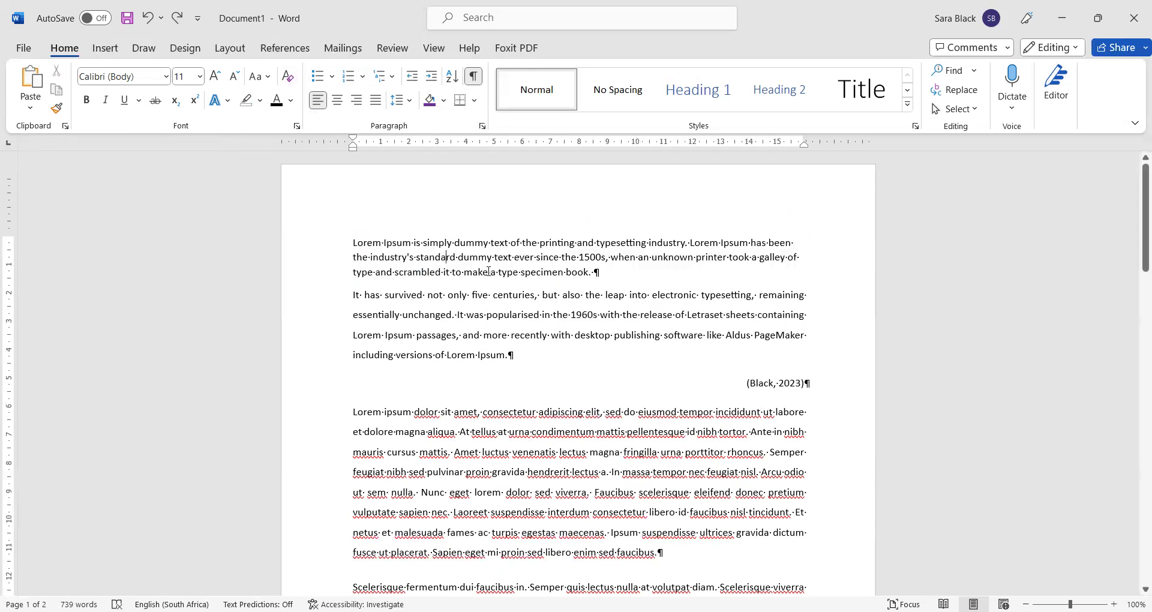
Add outside borders around the second paragraph, starting "It has survived".
click(495, 314)
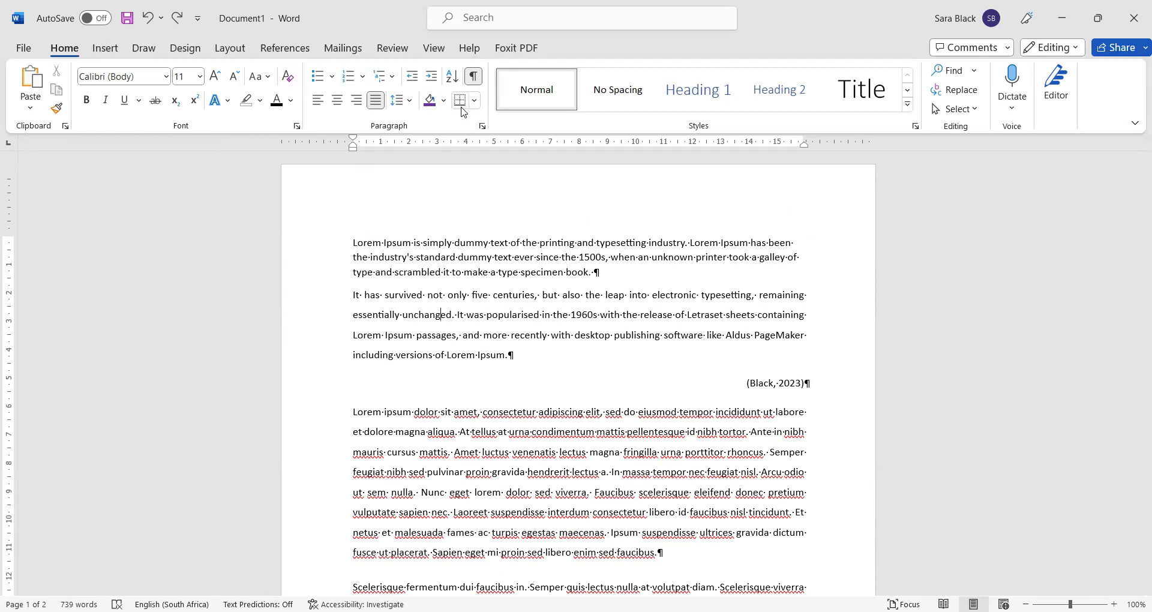
click(384, 294)
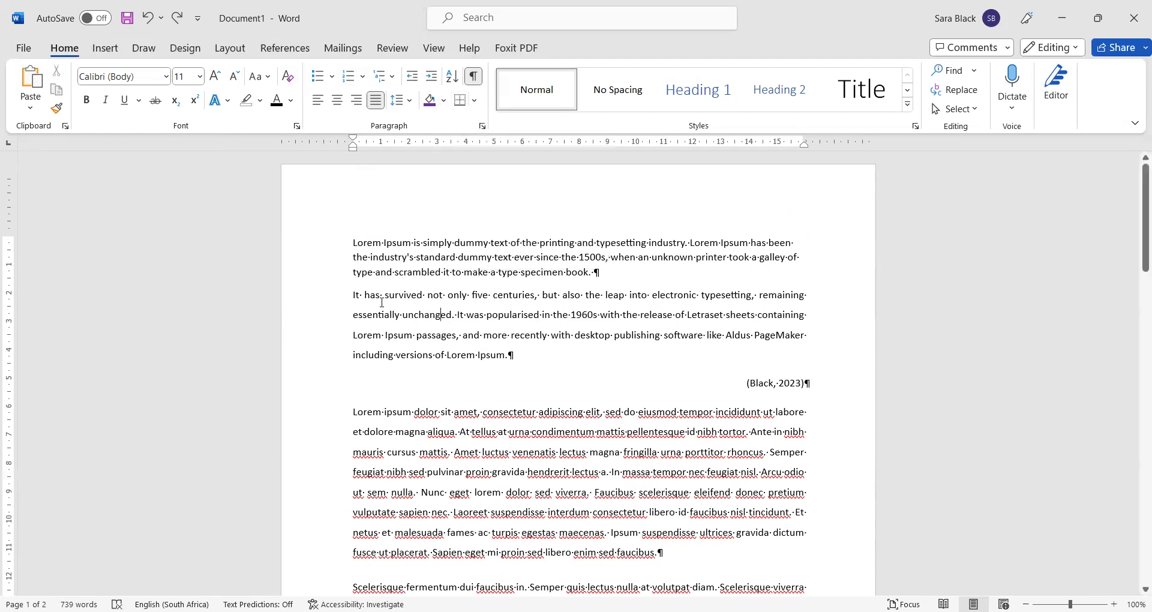
drag(349, 293, 538, 358)
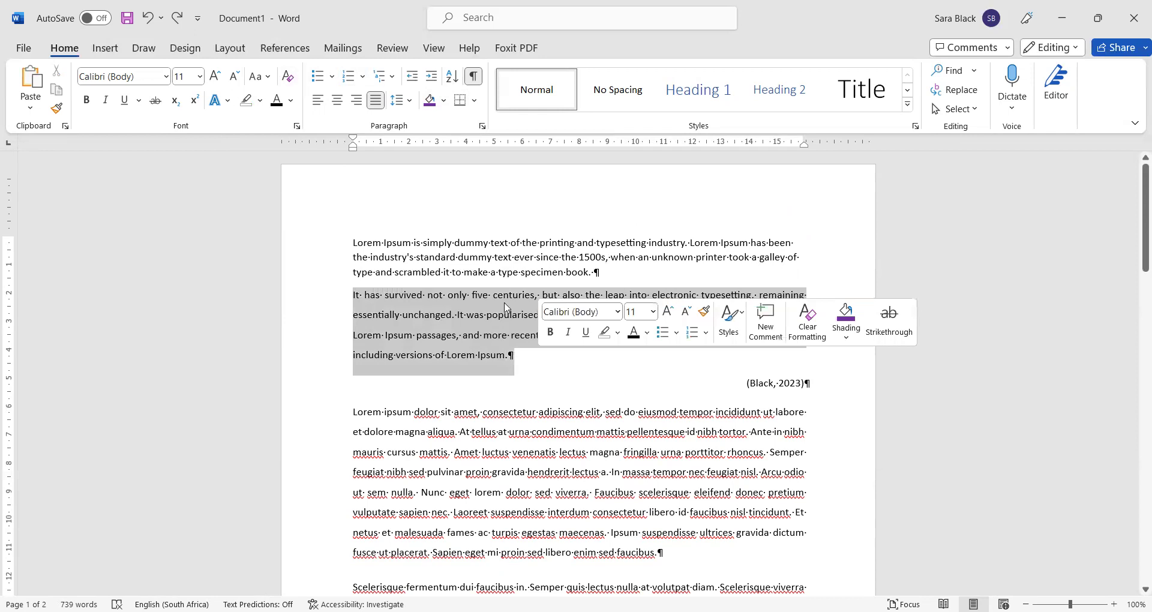
click(478, 107)
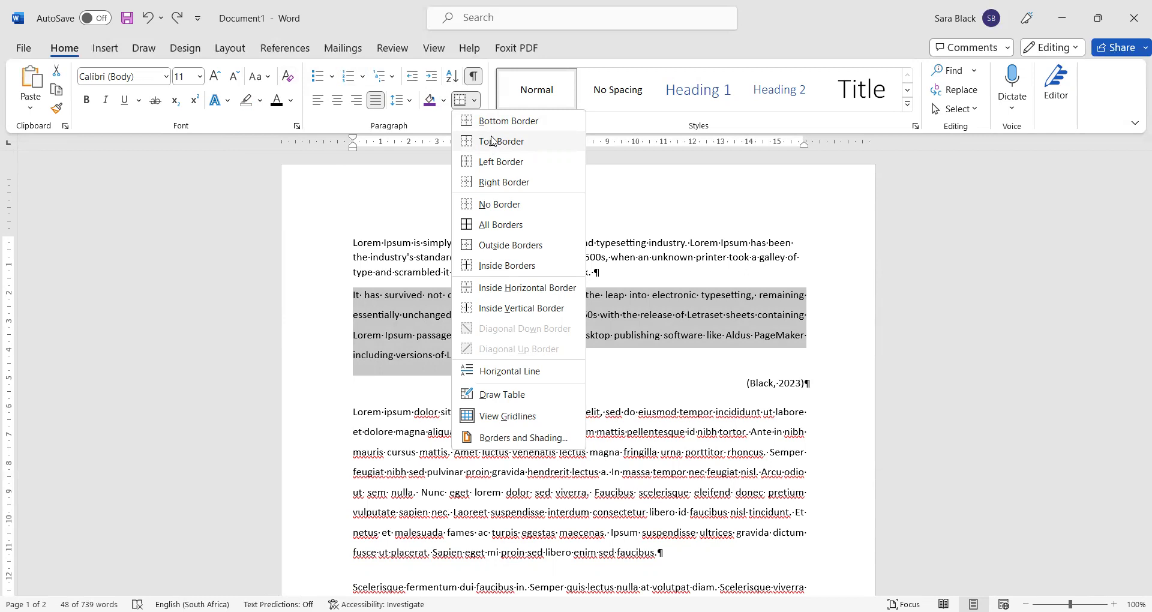
click(511, 246)
click(507, 475)
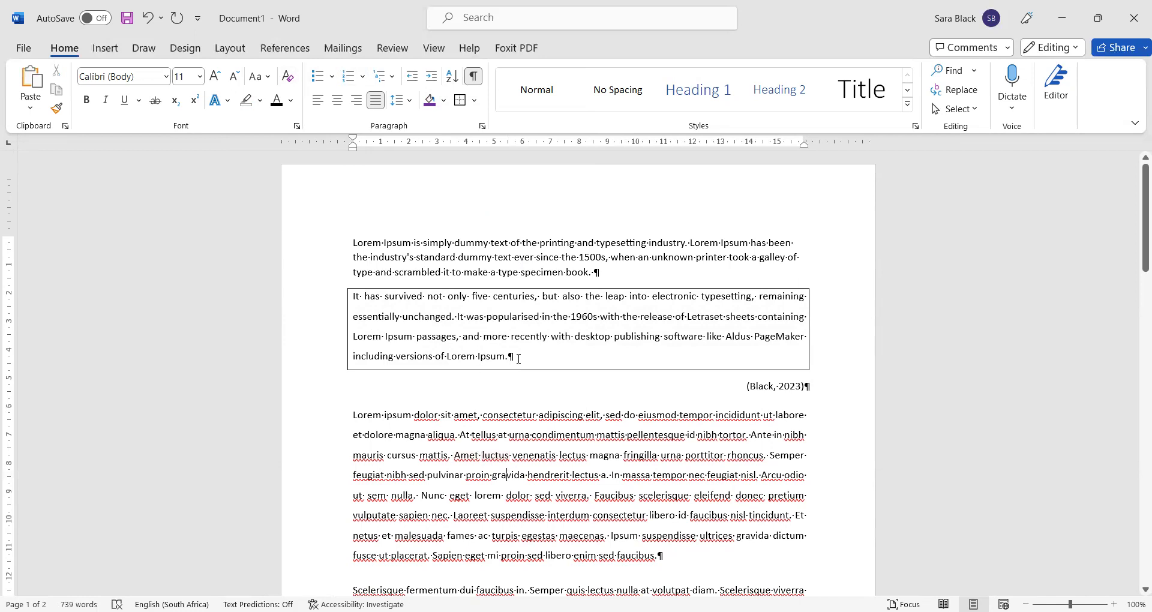
Remove all borders from the second paragraph, starting "It has survived".
double_click(297, 293)
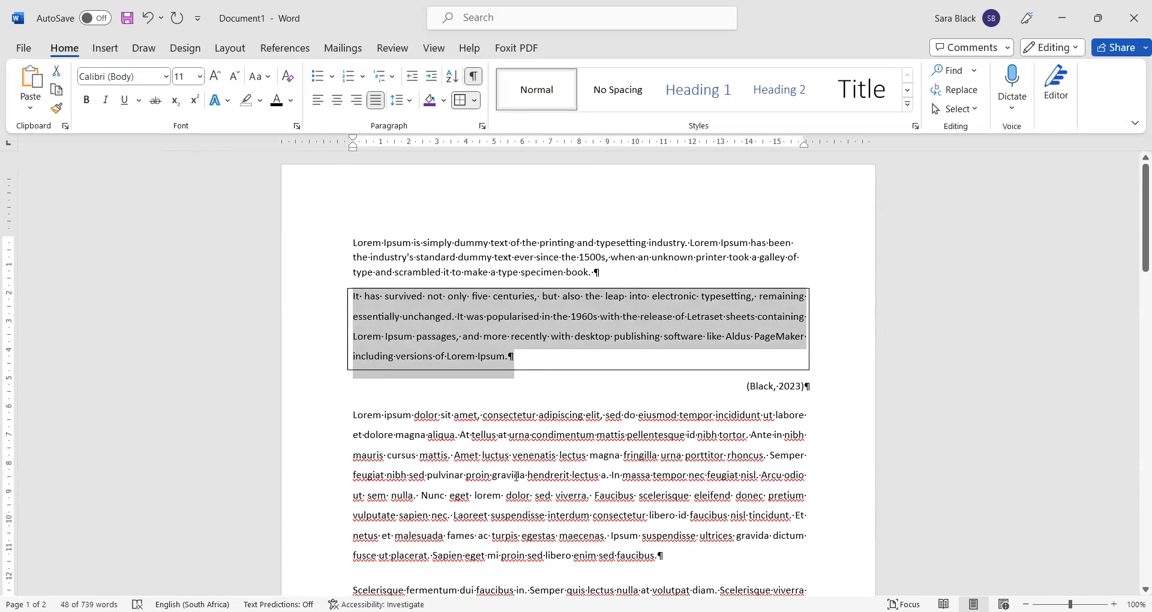
click(455, 418)
drag(521, 354, 354, 295)
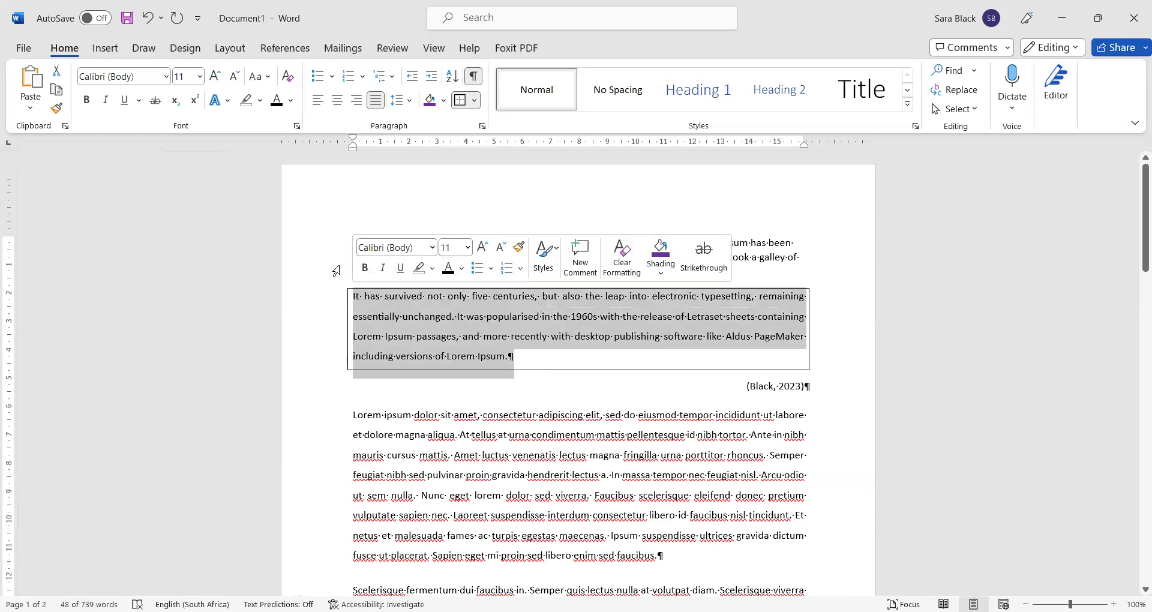
click(474, 101)
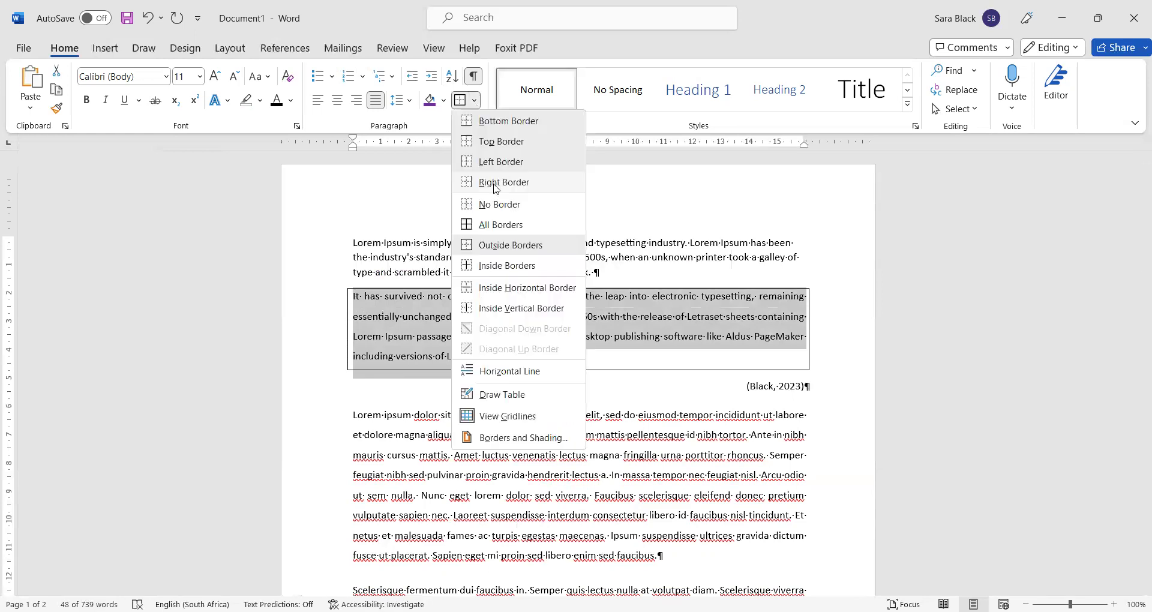
click(501, 205)
scroll(536, 356, down, 6)
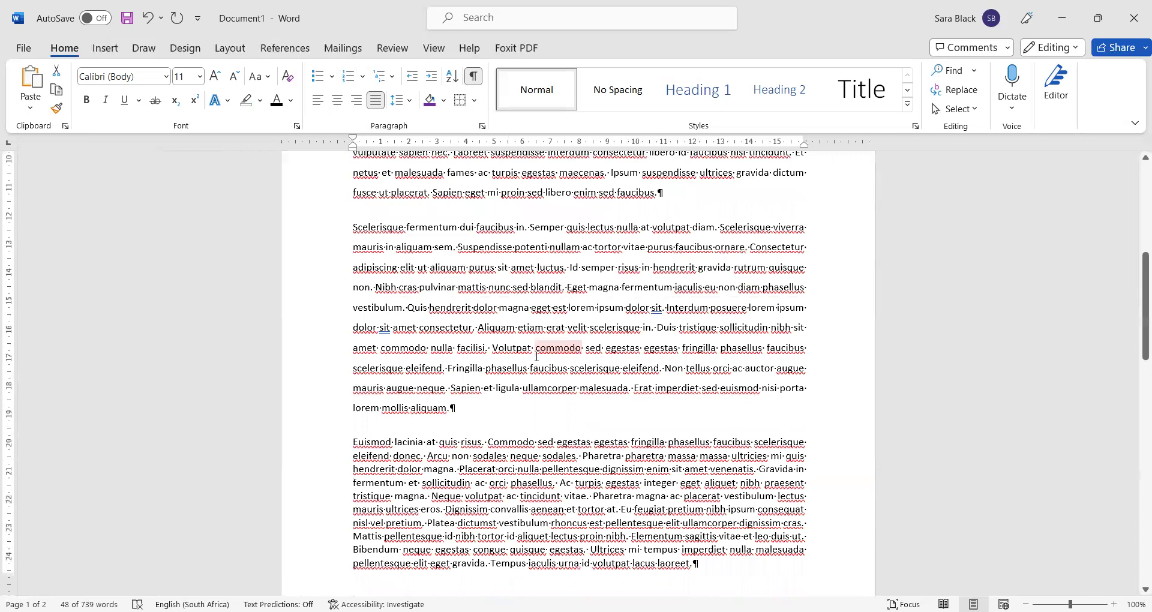
scroll(536, 348, down, 10)
scroll(473, 320, up, 2)
click(475, 320)
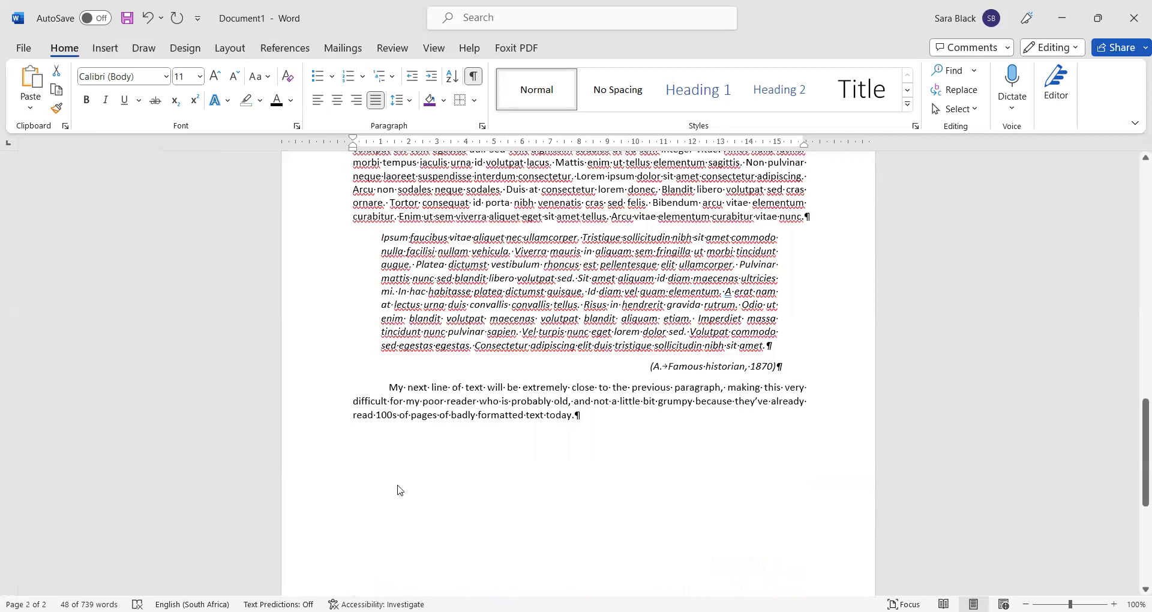
scroll(398, 411, up, 15)
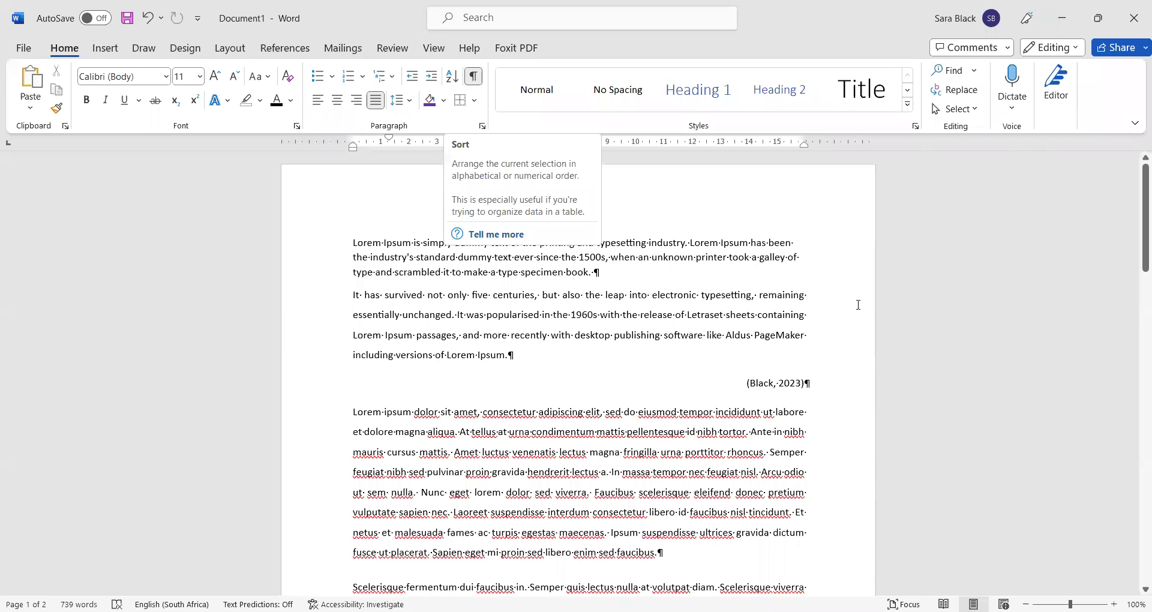
Examine the Sort Text options for the entire document, including the sort-by and type choices, and cancel without sorting.
key(ctrl+a)
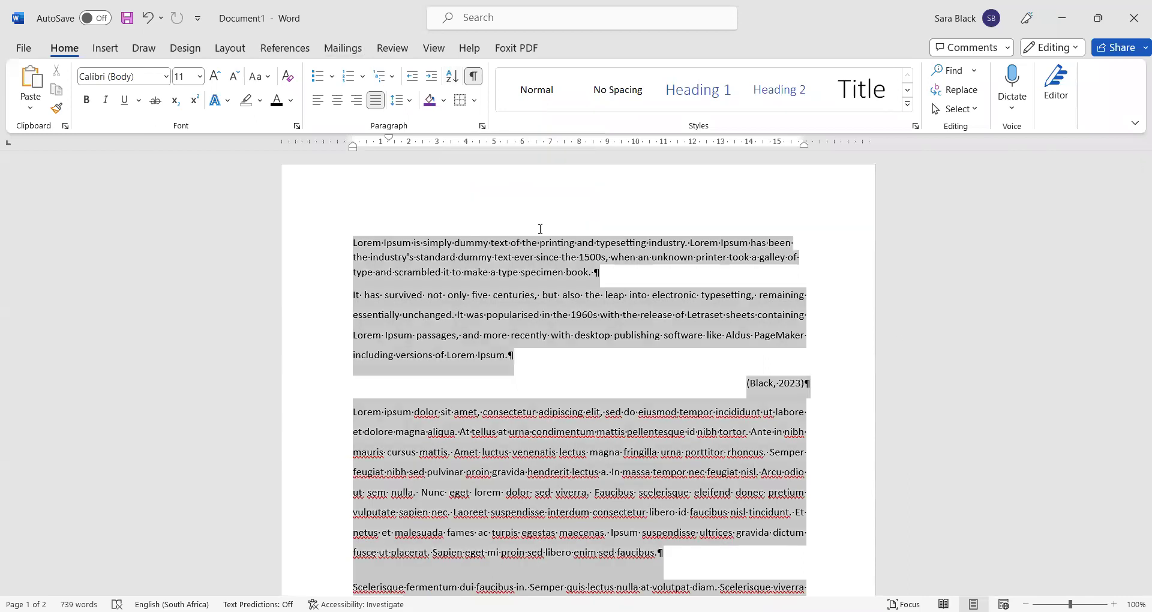
key(alt+h)
key(s)
key(o)
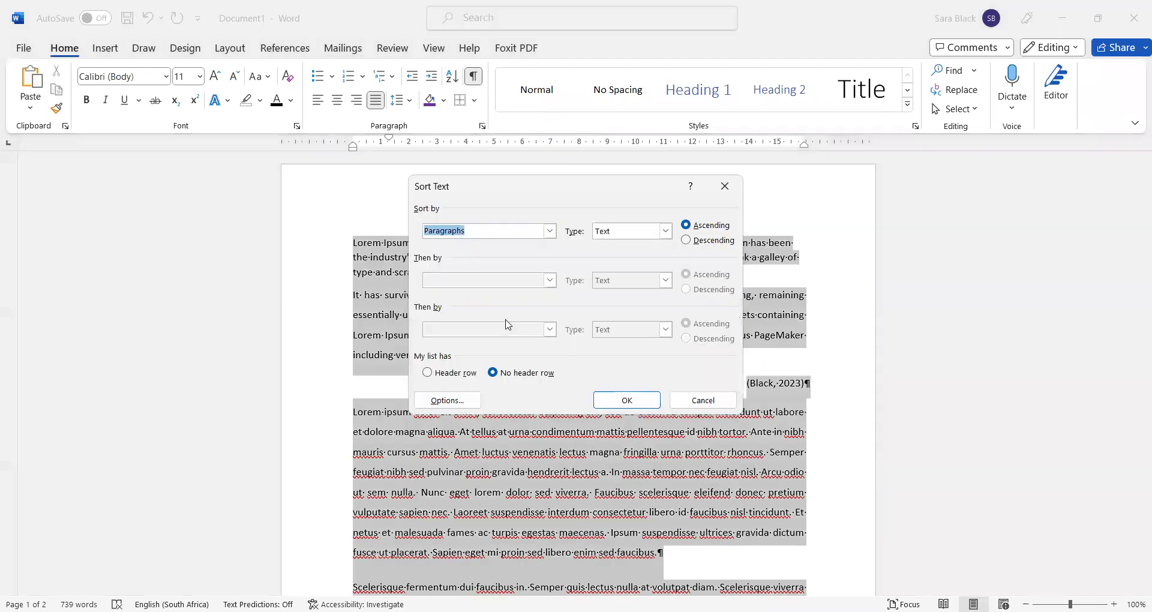
click(550, 231)
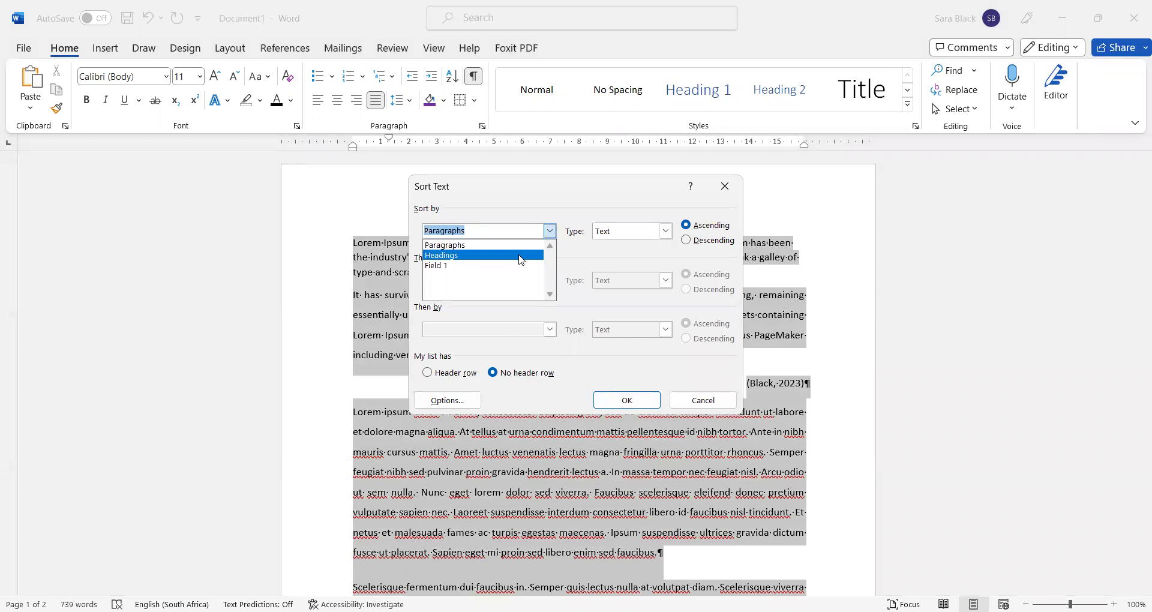
click(551, 214)
click(666, 231)
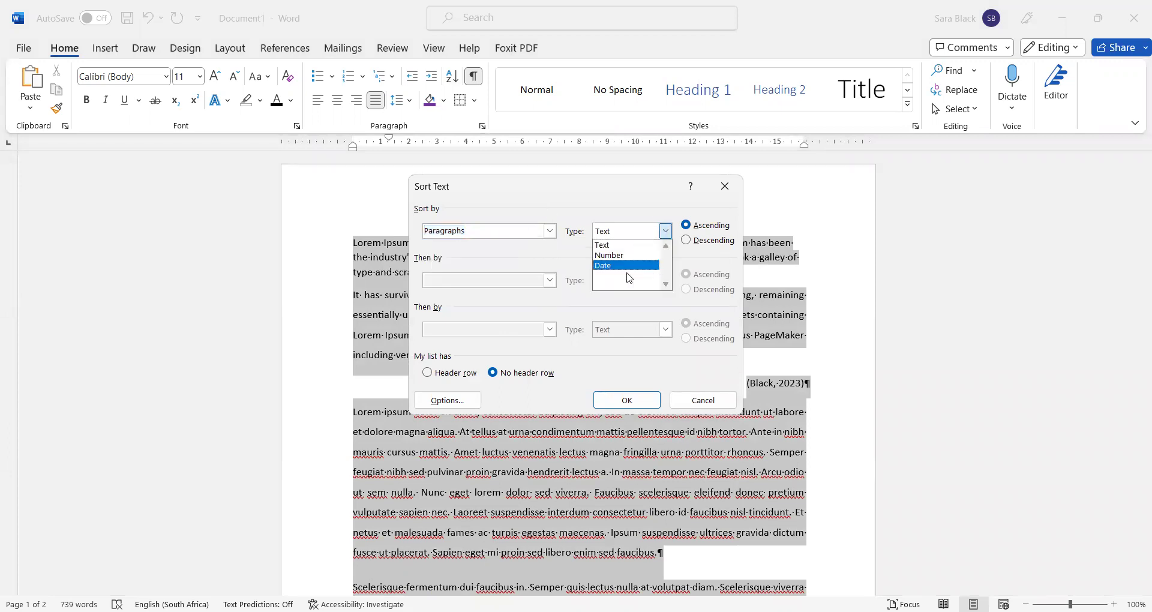
click(703, 403)
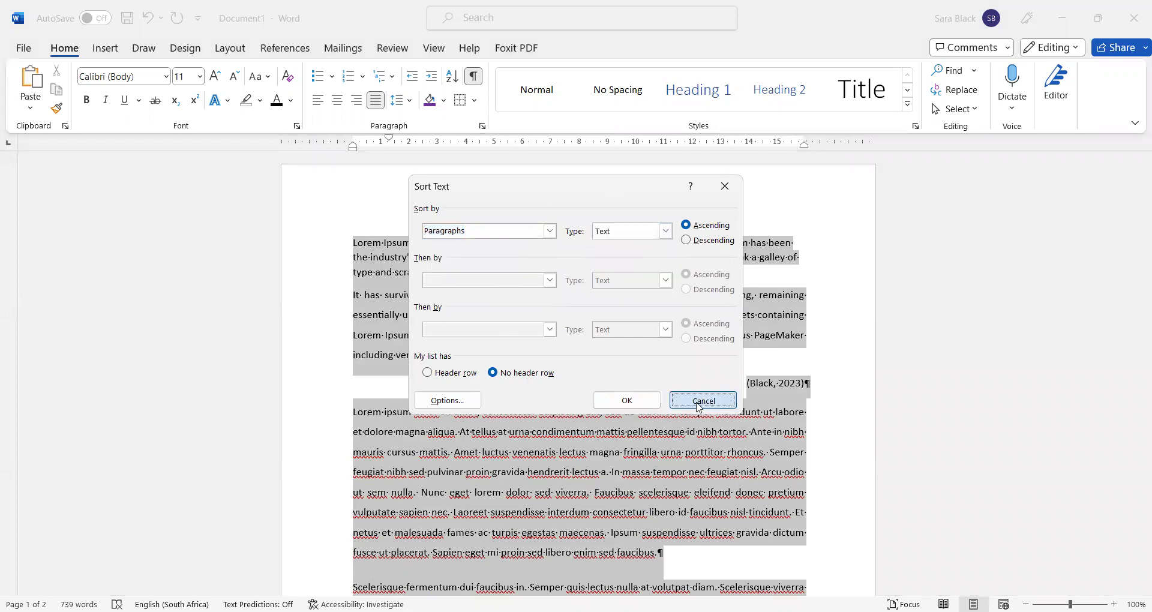
click(703, 400)
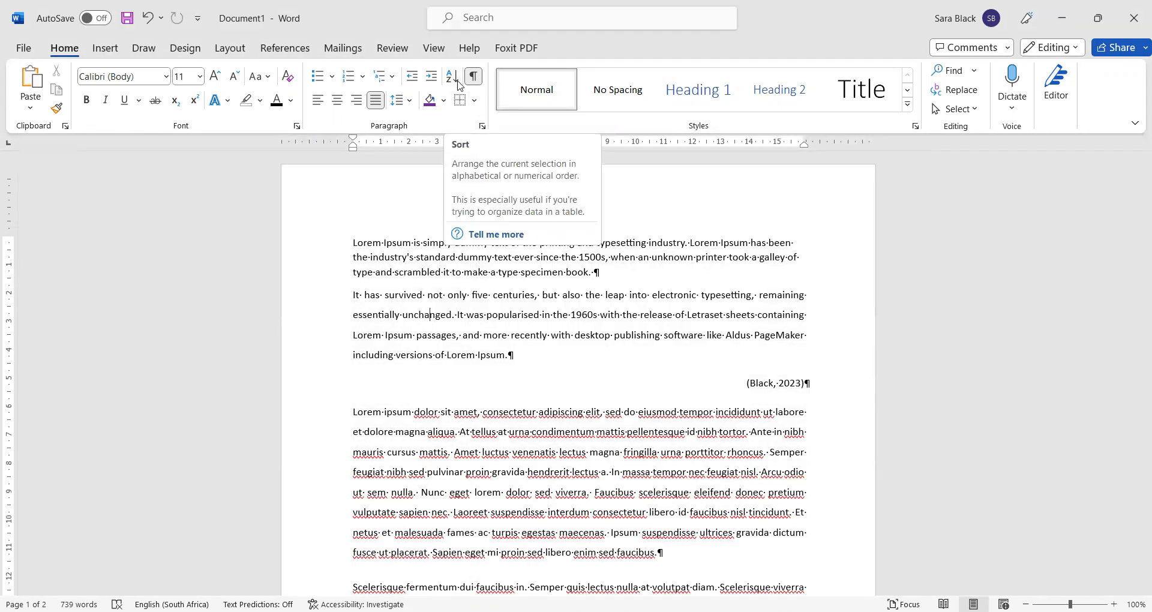
Examine the first paragraph's indents and spacing, line and page break options and tab stop settings, and cancel.
click(395, 272)
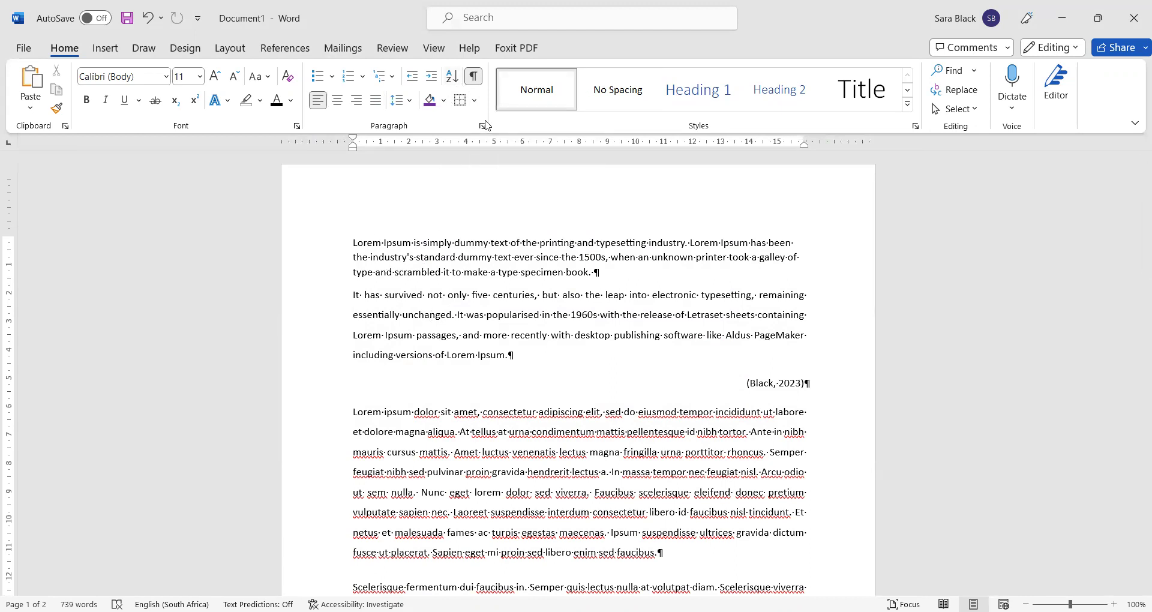
key(alt+h)
key(p)
key(g)
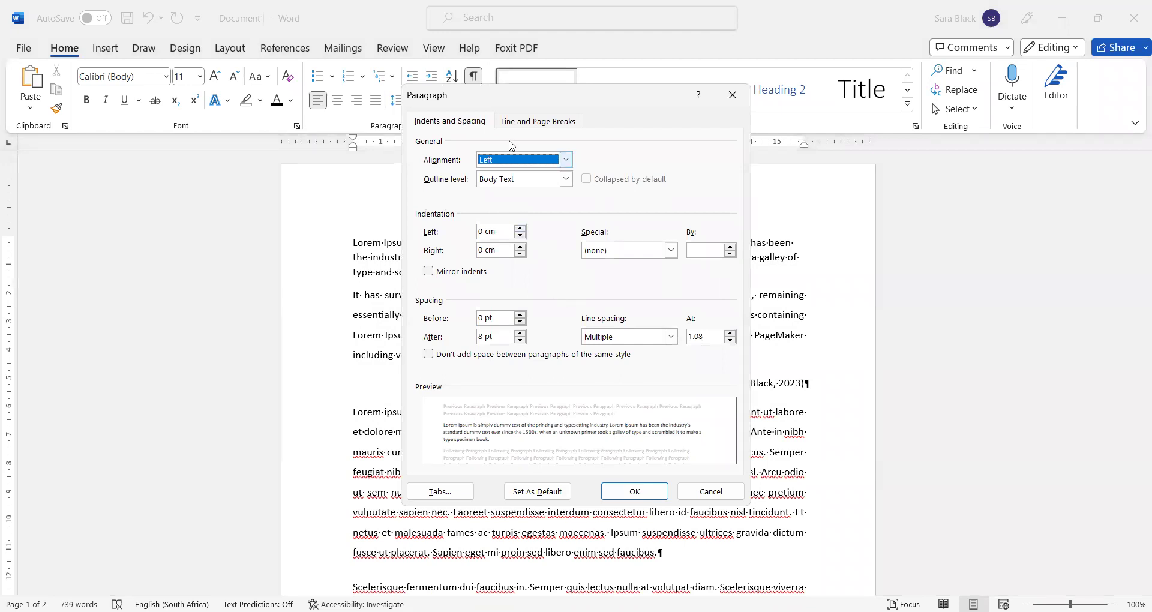
click(521, 122)
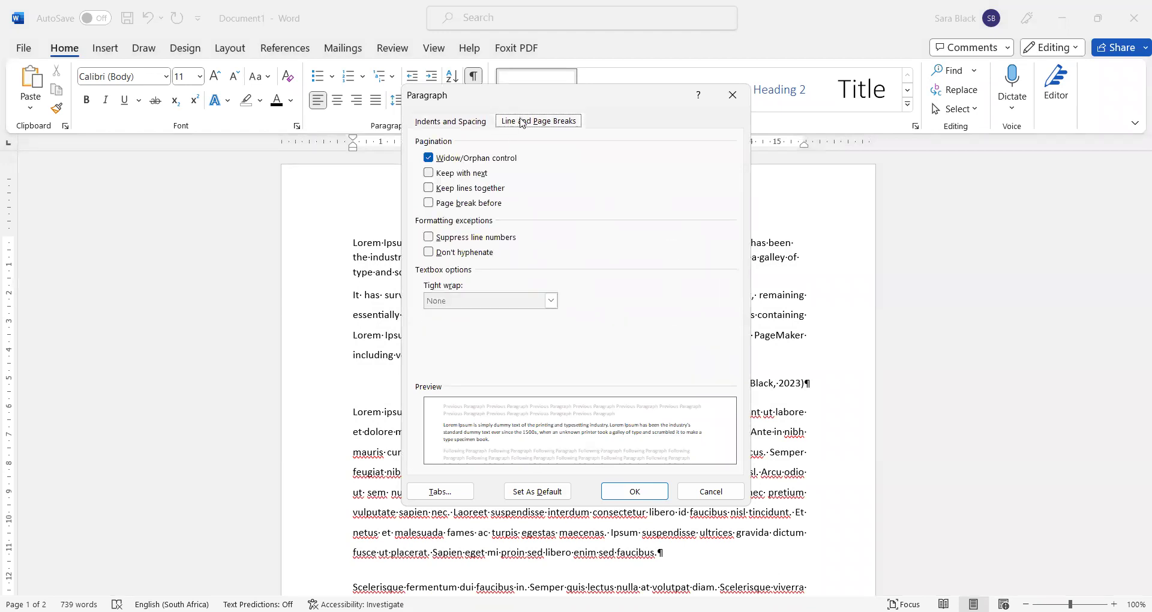
click(468, 126)
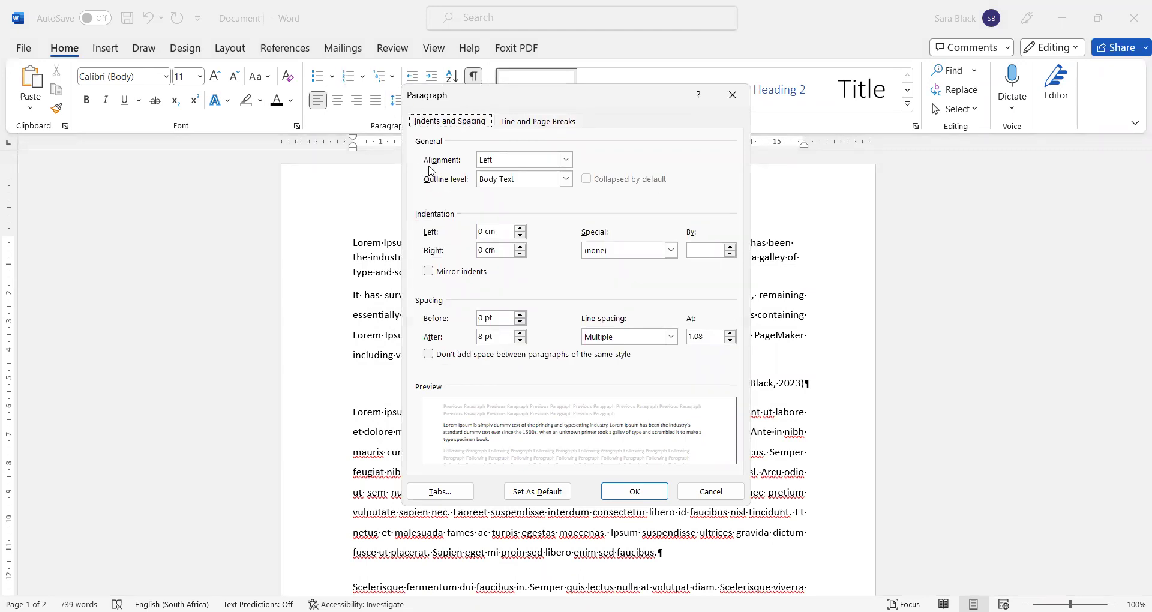
click(442, 494)
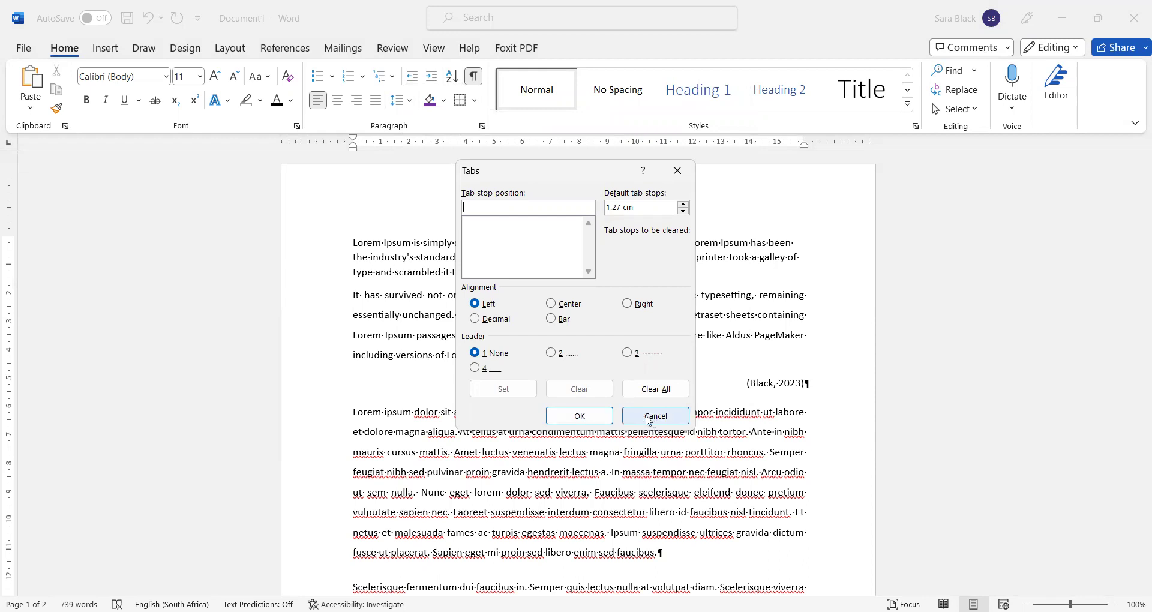
click(648, 419)
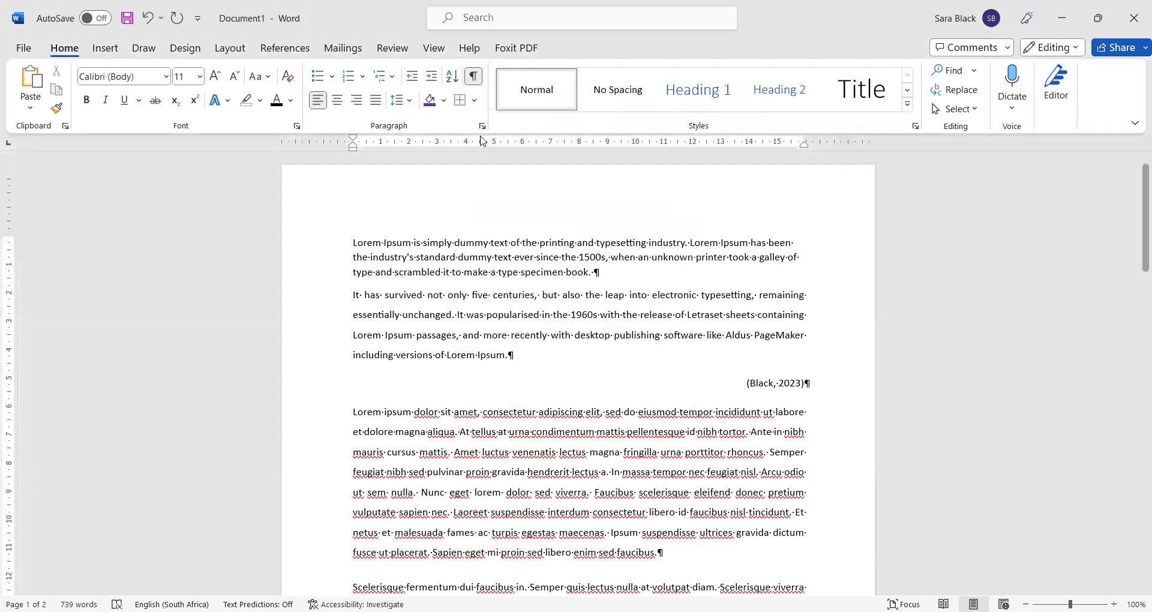
Examine the line and page break options in the first paragraph's settings again, and cancel.
click(485, 127)
click(534, 122)
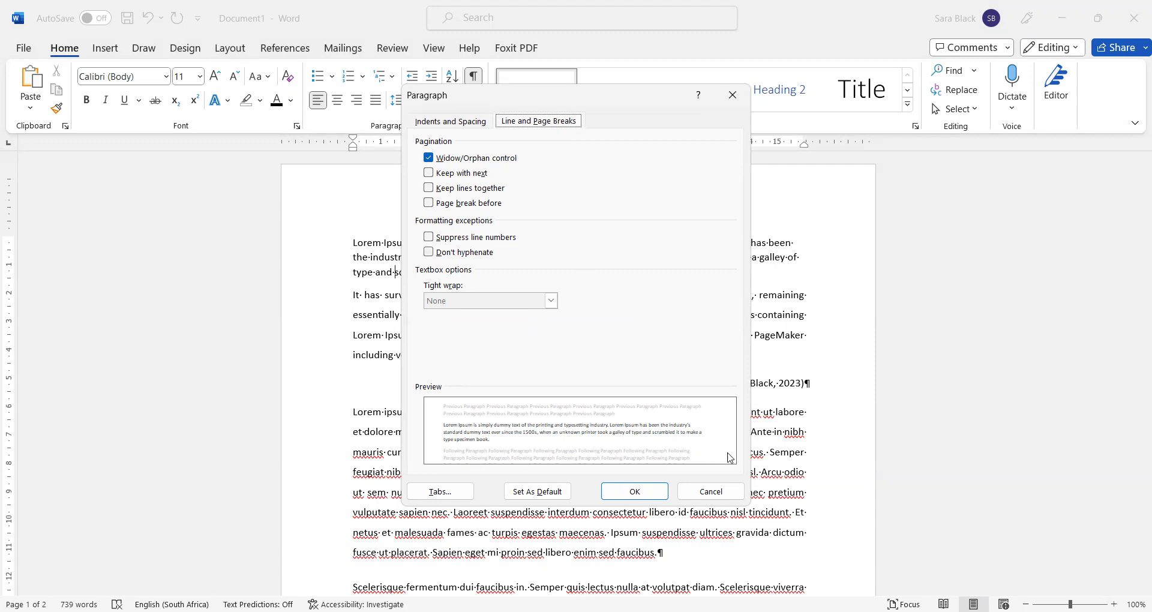
click(717, 493)
Examine the available page break and section break types without inserting one, and return to the home commands.
click(243, 47)
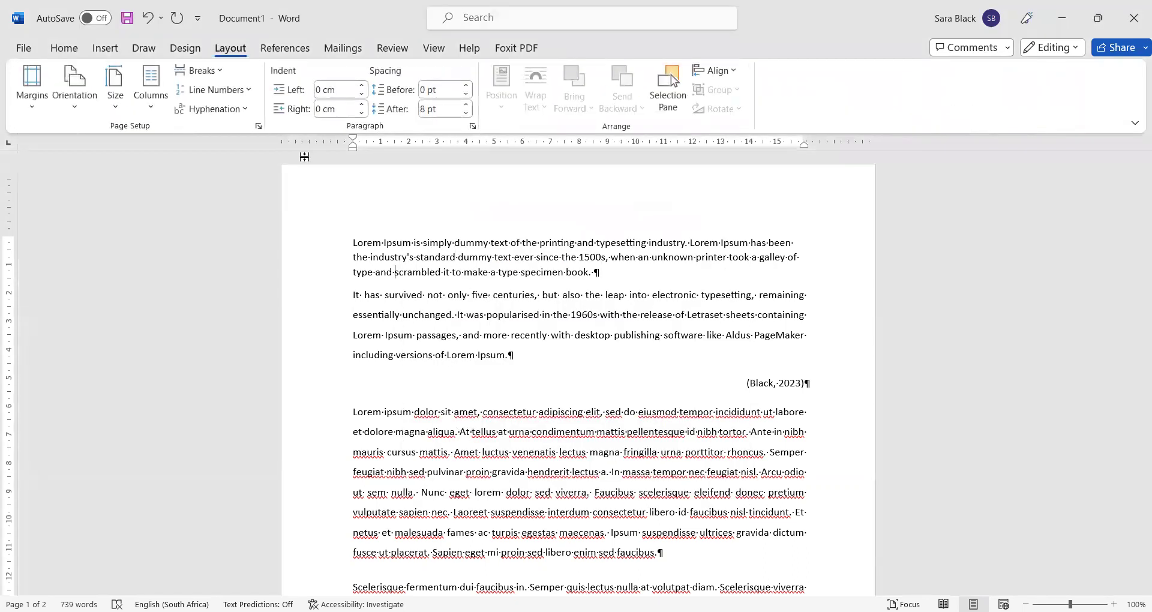
click(218, 72)
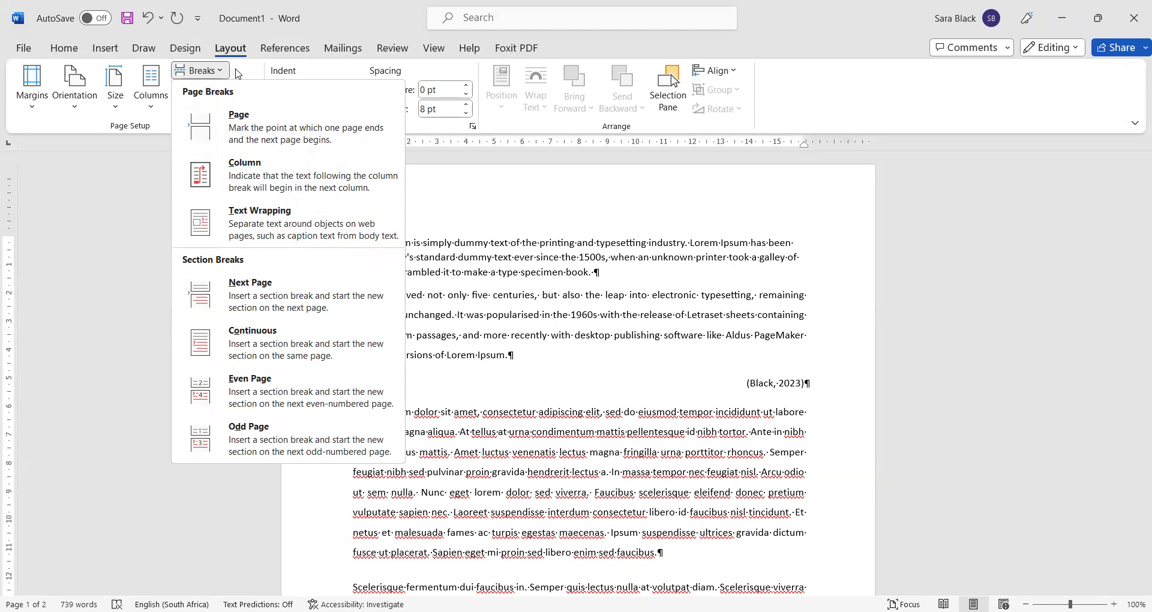
click(240, 72)
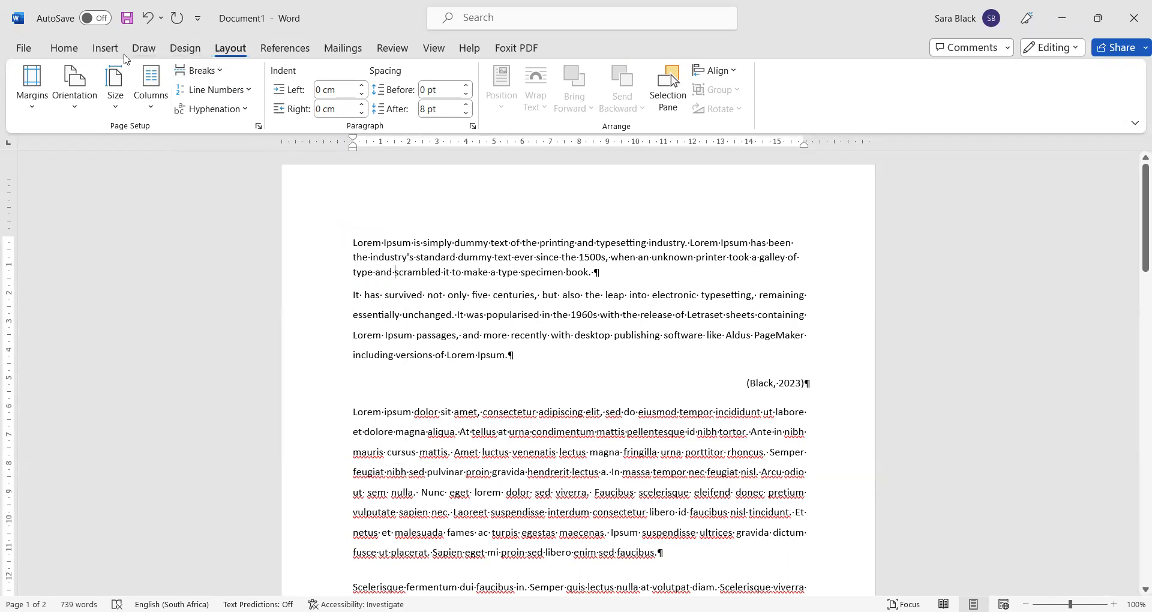
click(63, 48)
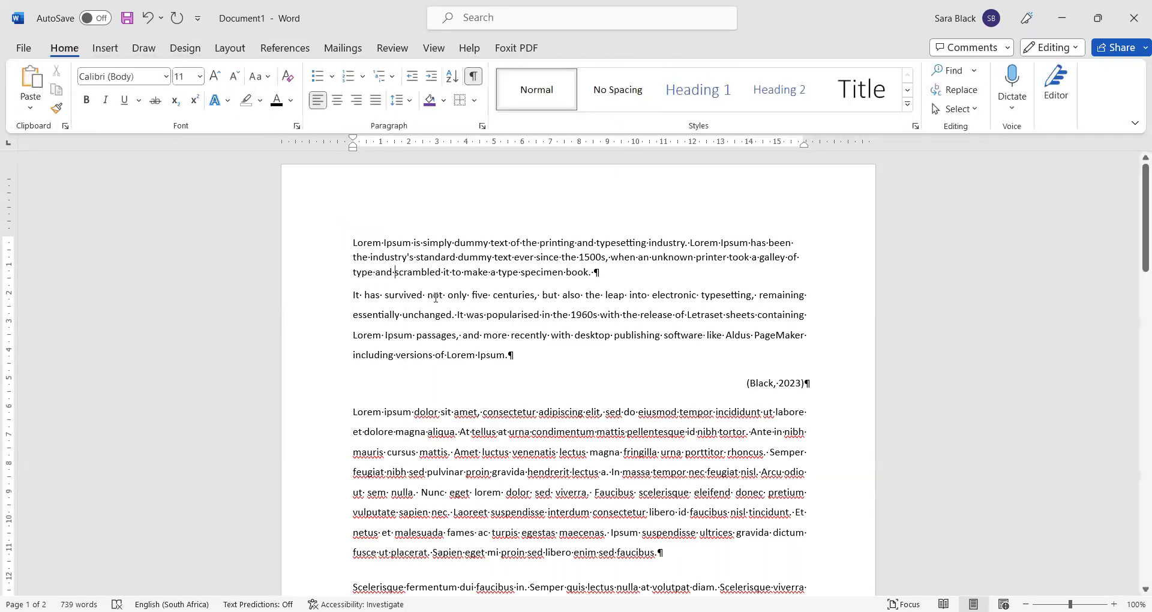